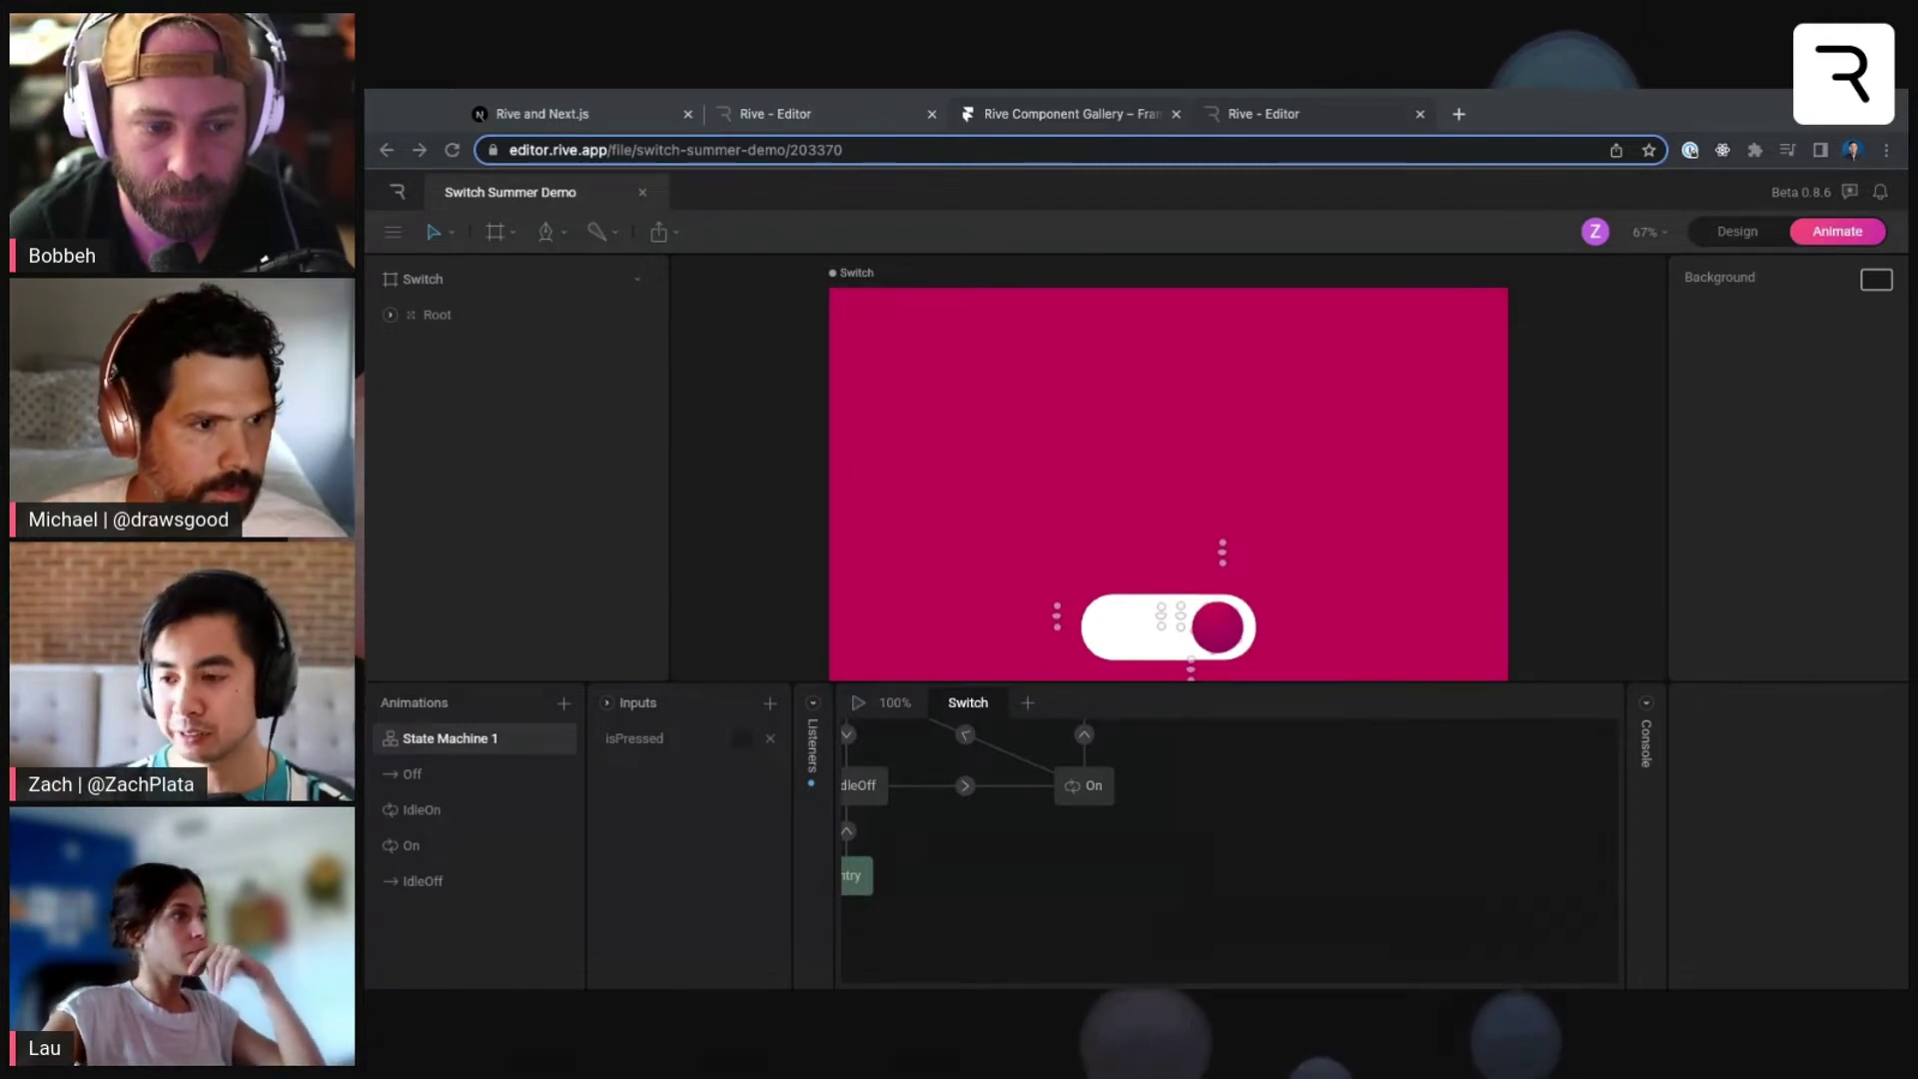
- Switch from the Rive editor to the Rive Component Gallery Framer project tab
{"action": "key", "text": "ctrl+3"}
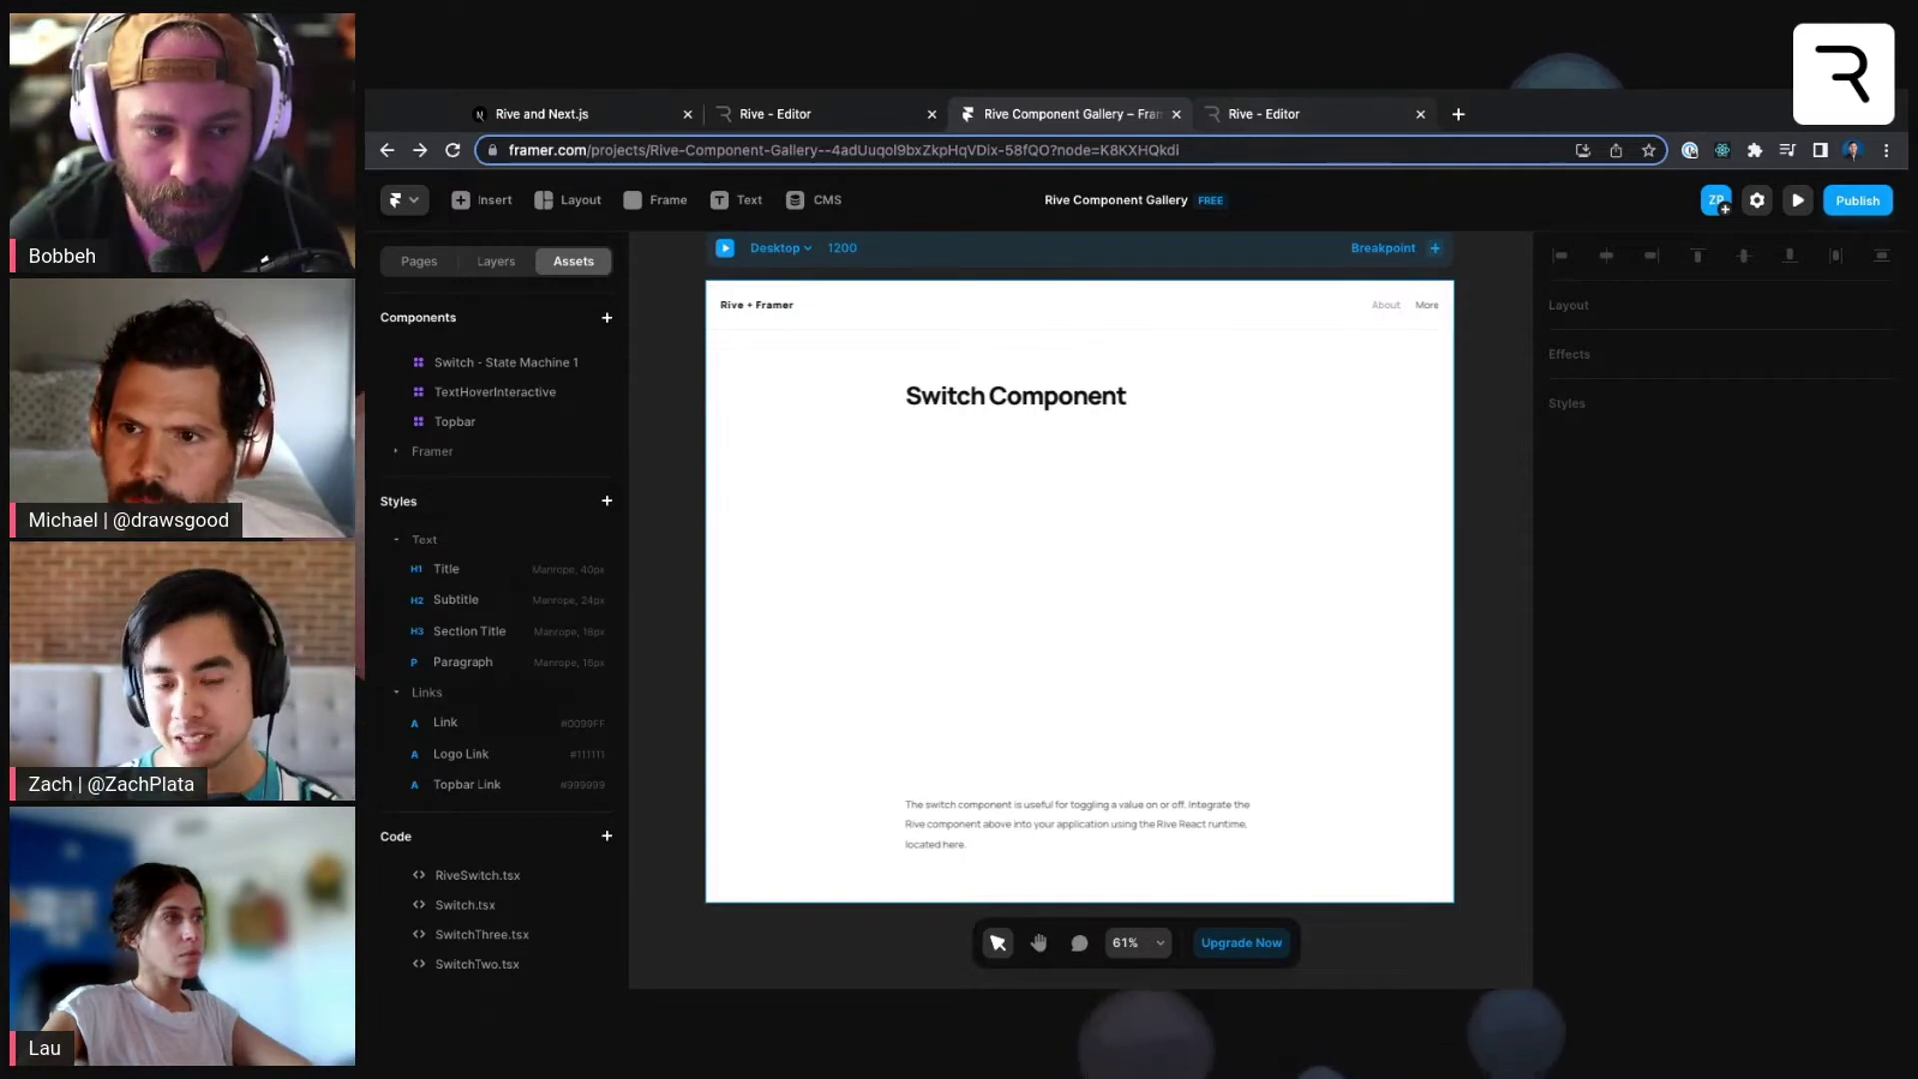
- Back in the Switch Summer Demo file, play State Machine 1 and toggle the switch on and off
{"action": "left_click", "coordinate": [1186, 150]}
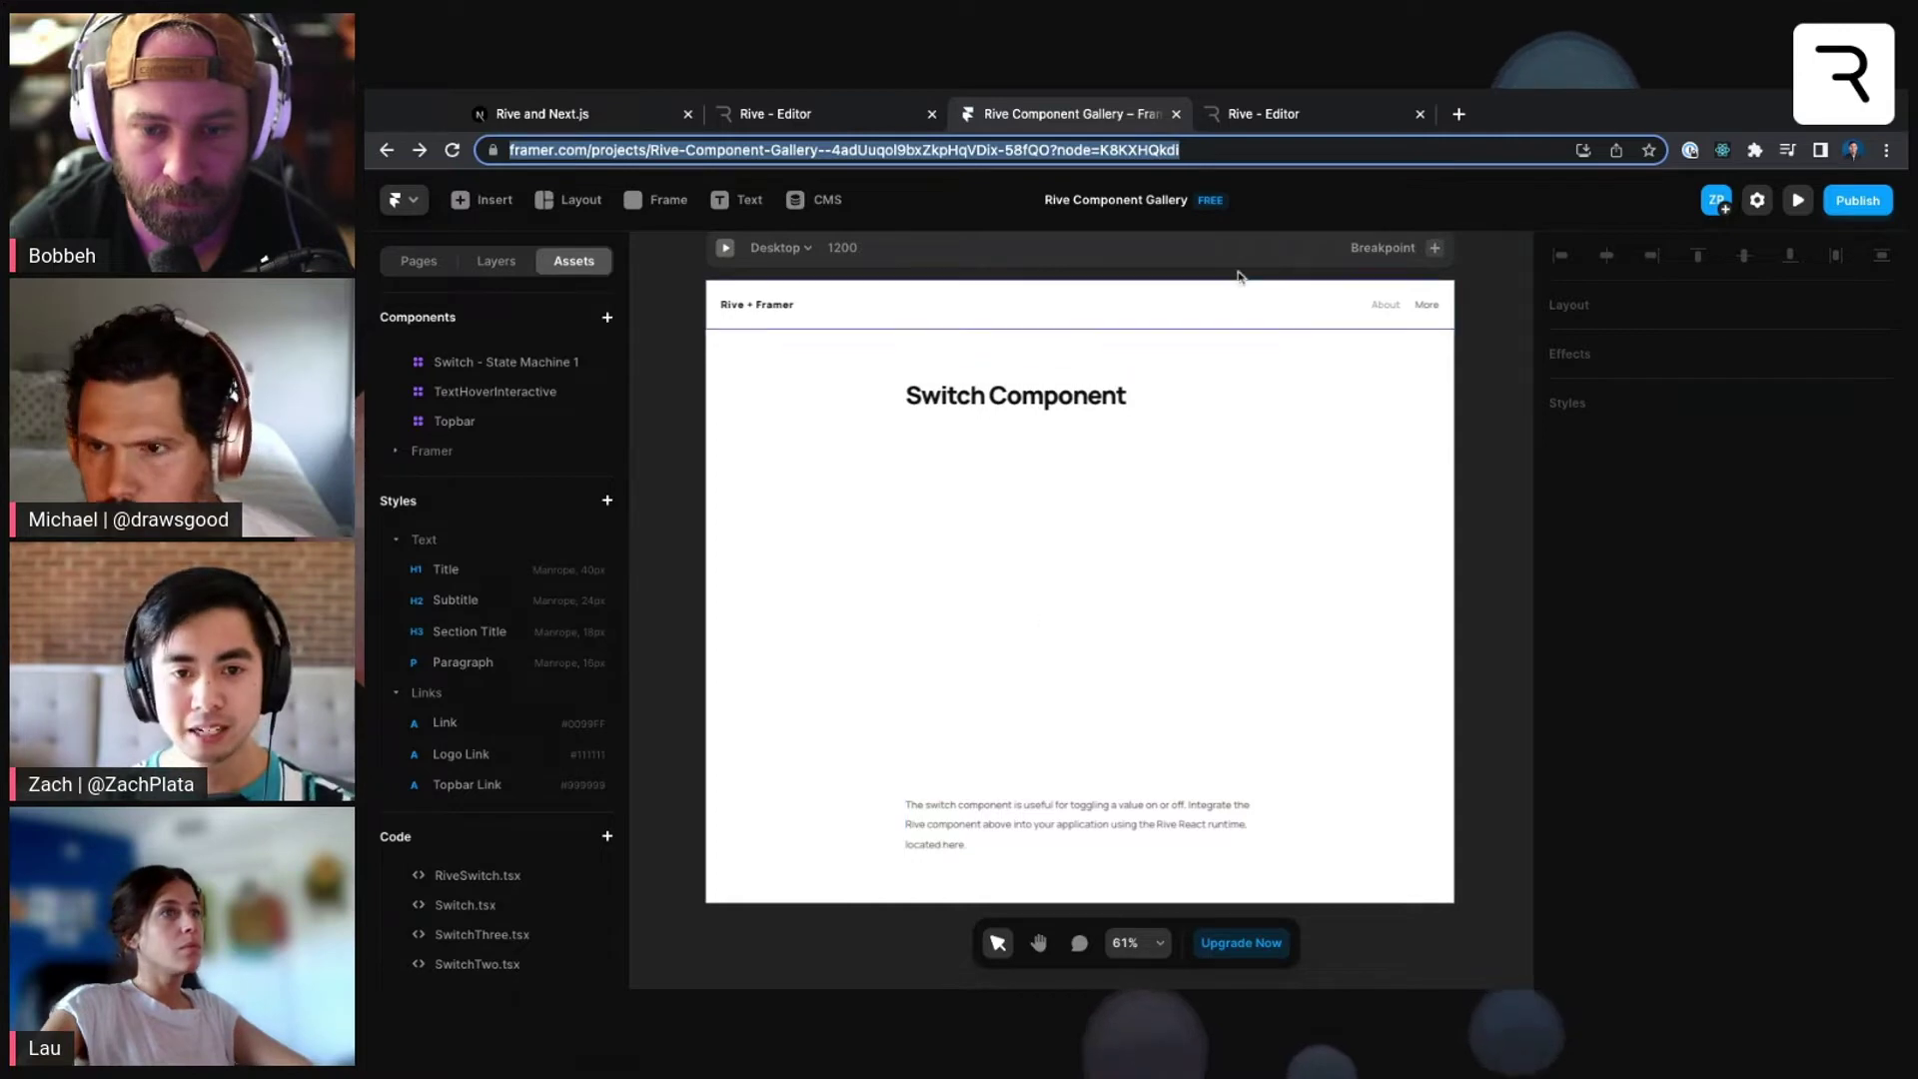
{"action": "left_click", "coordinate": [1290, 116]}
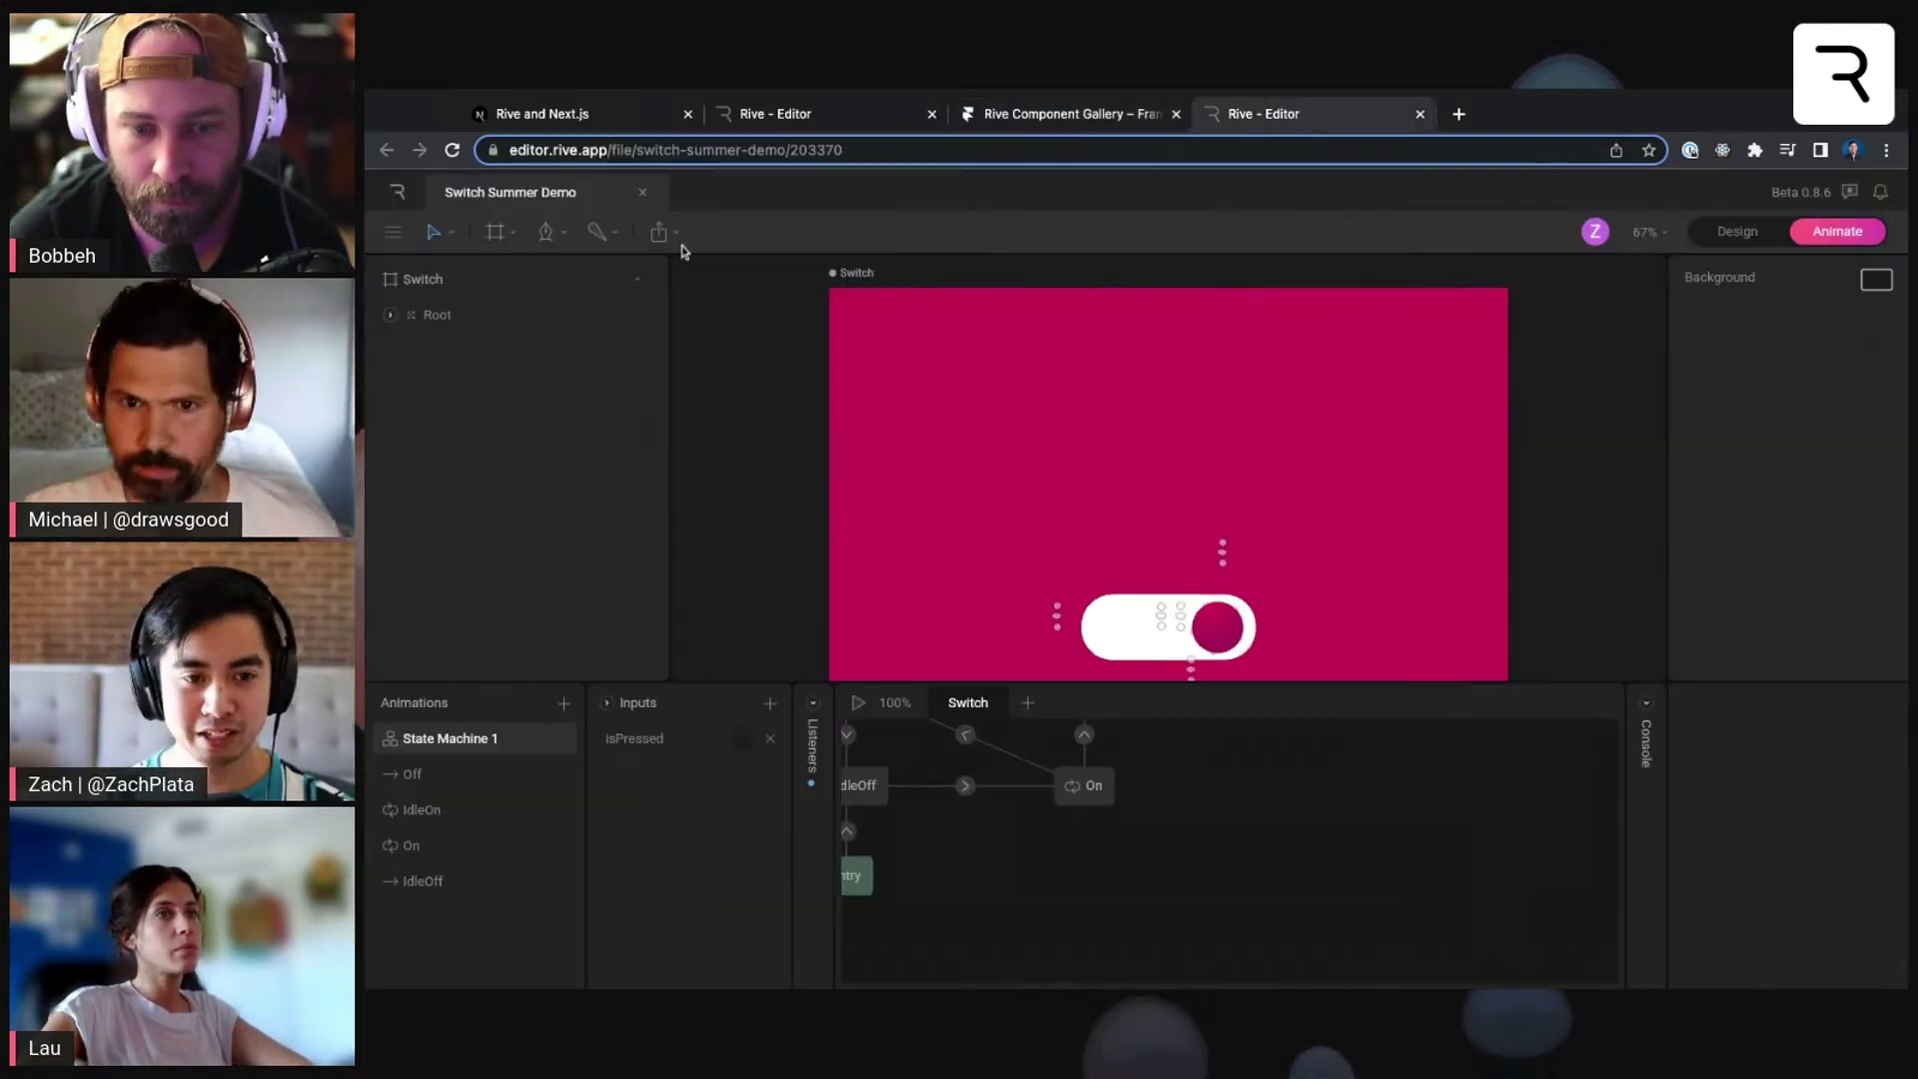
{"action": "left_click", "coordinate": [856, 702]}
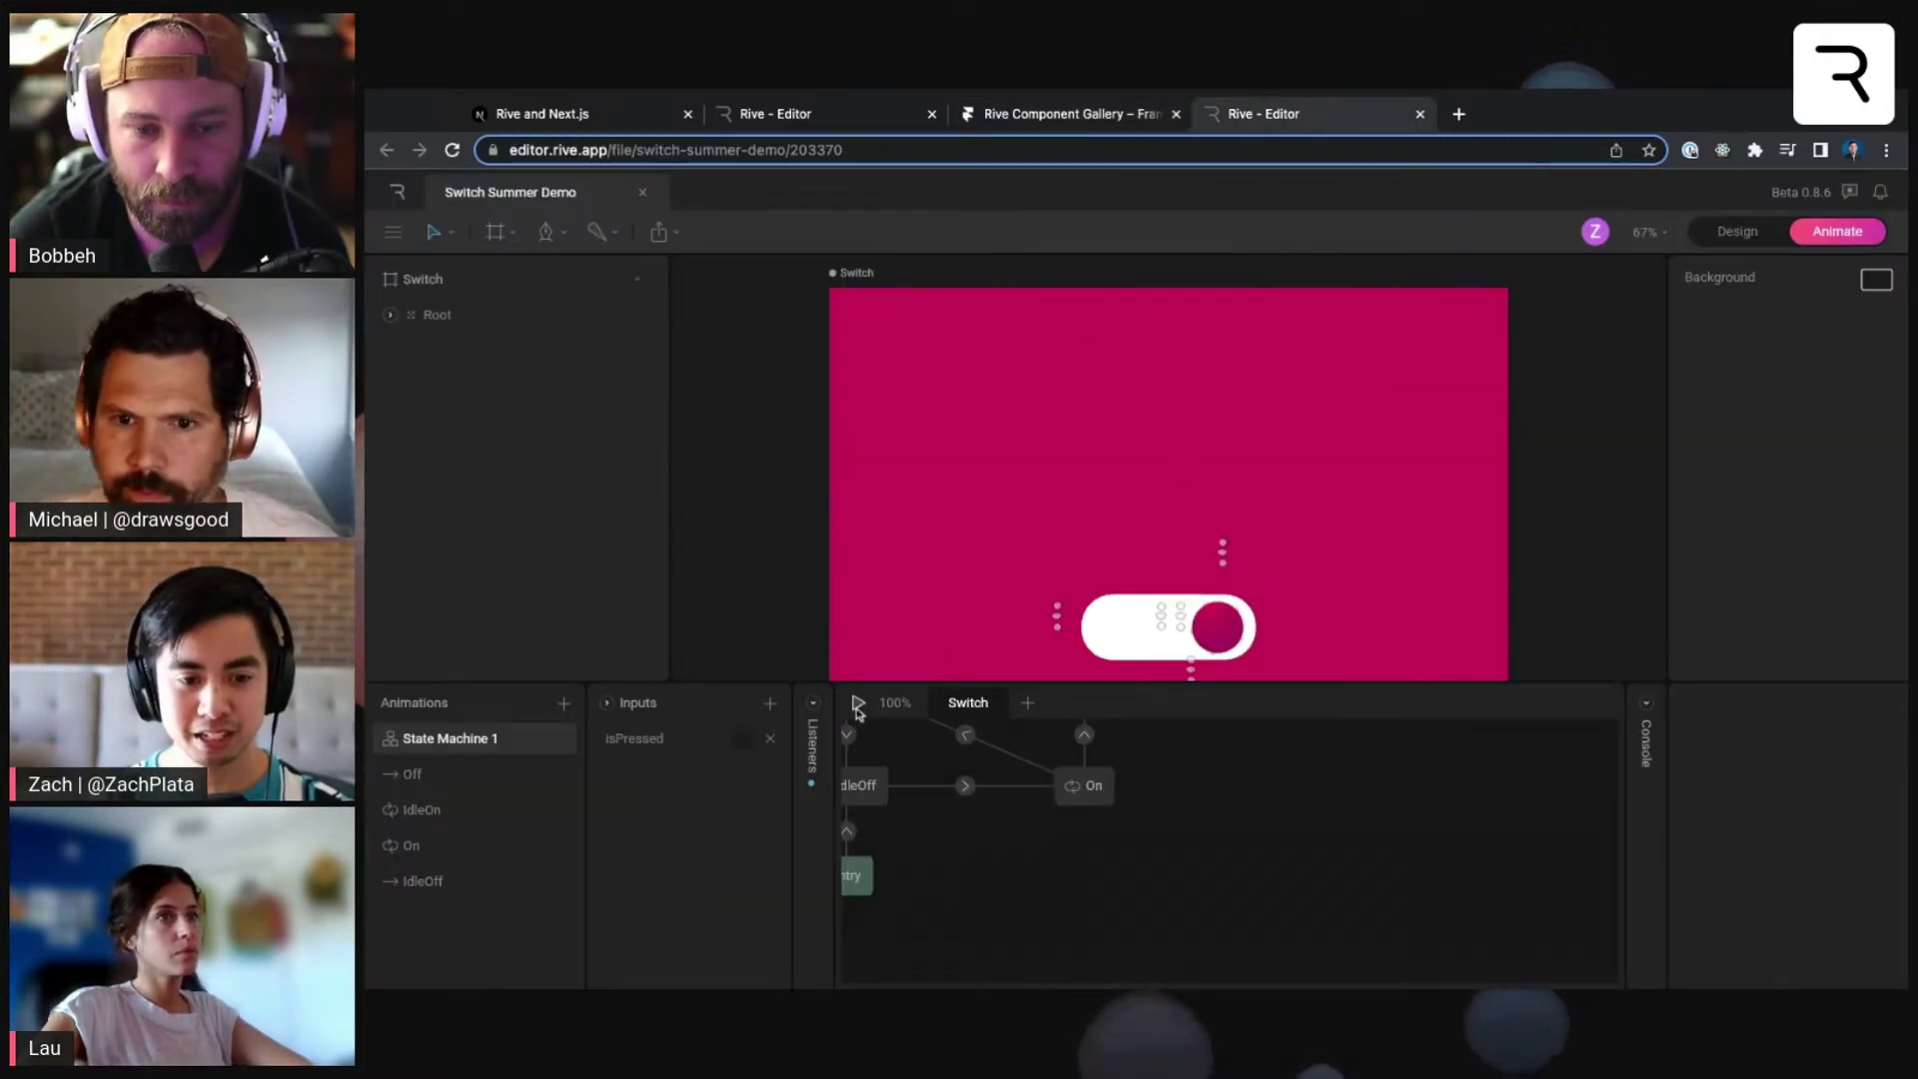
{"action": "left_click", "coordinate": [1117, 644]}
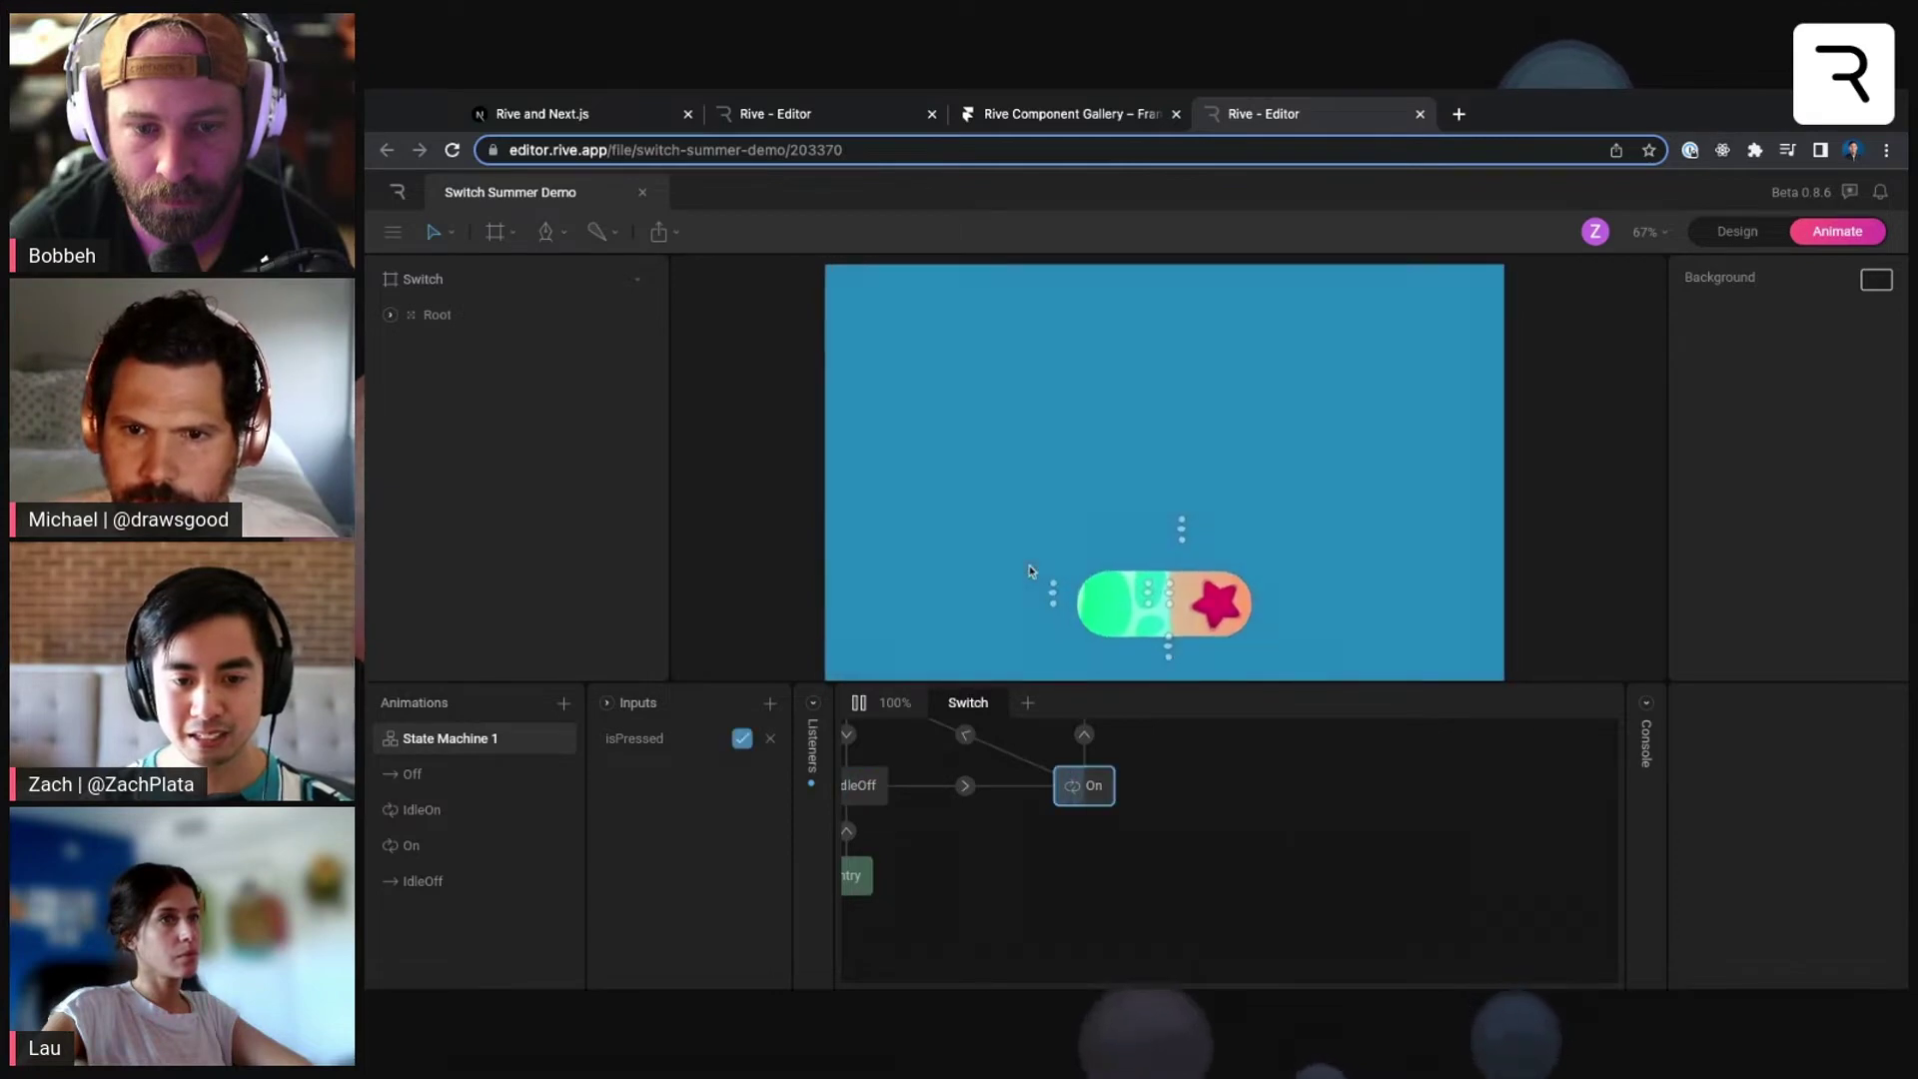
{"action": "left_click", "coordinate": [1197, 582]}
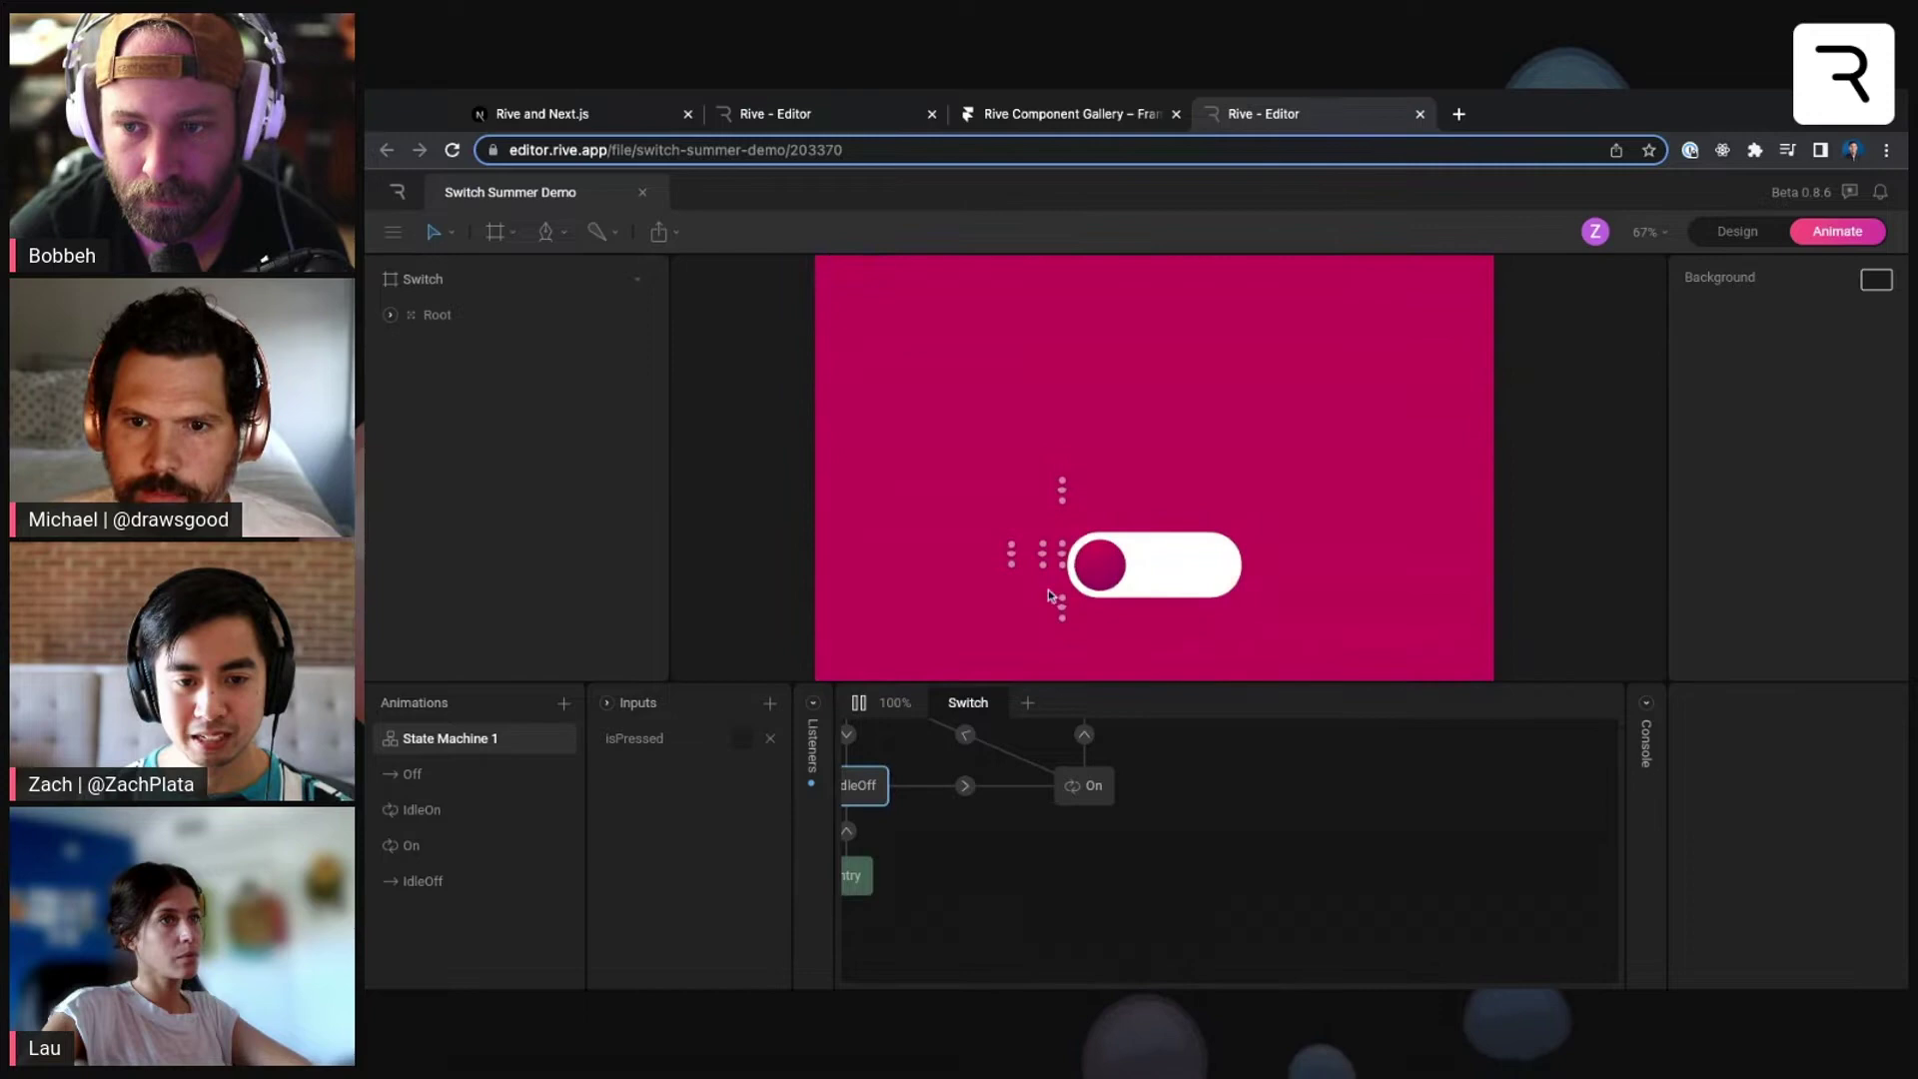
{"action": "scroll", "coordinate": [847, 440], "scroll_direction": "up", "scroll_amount": 2}
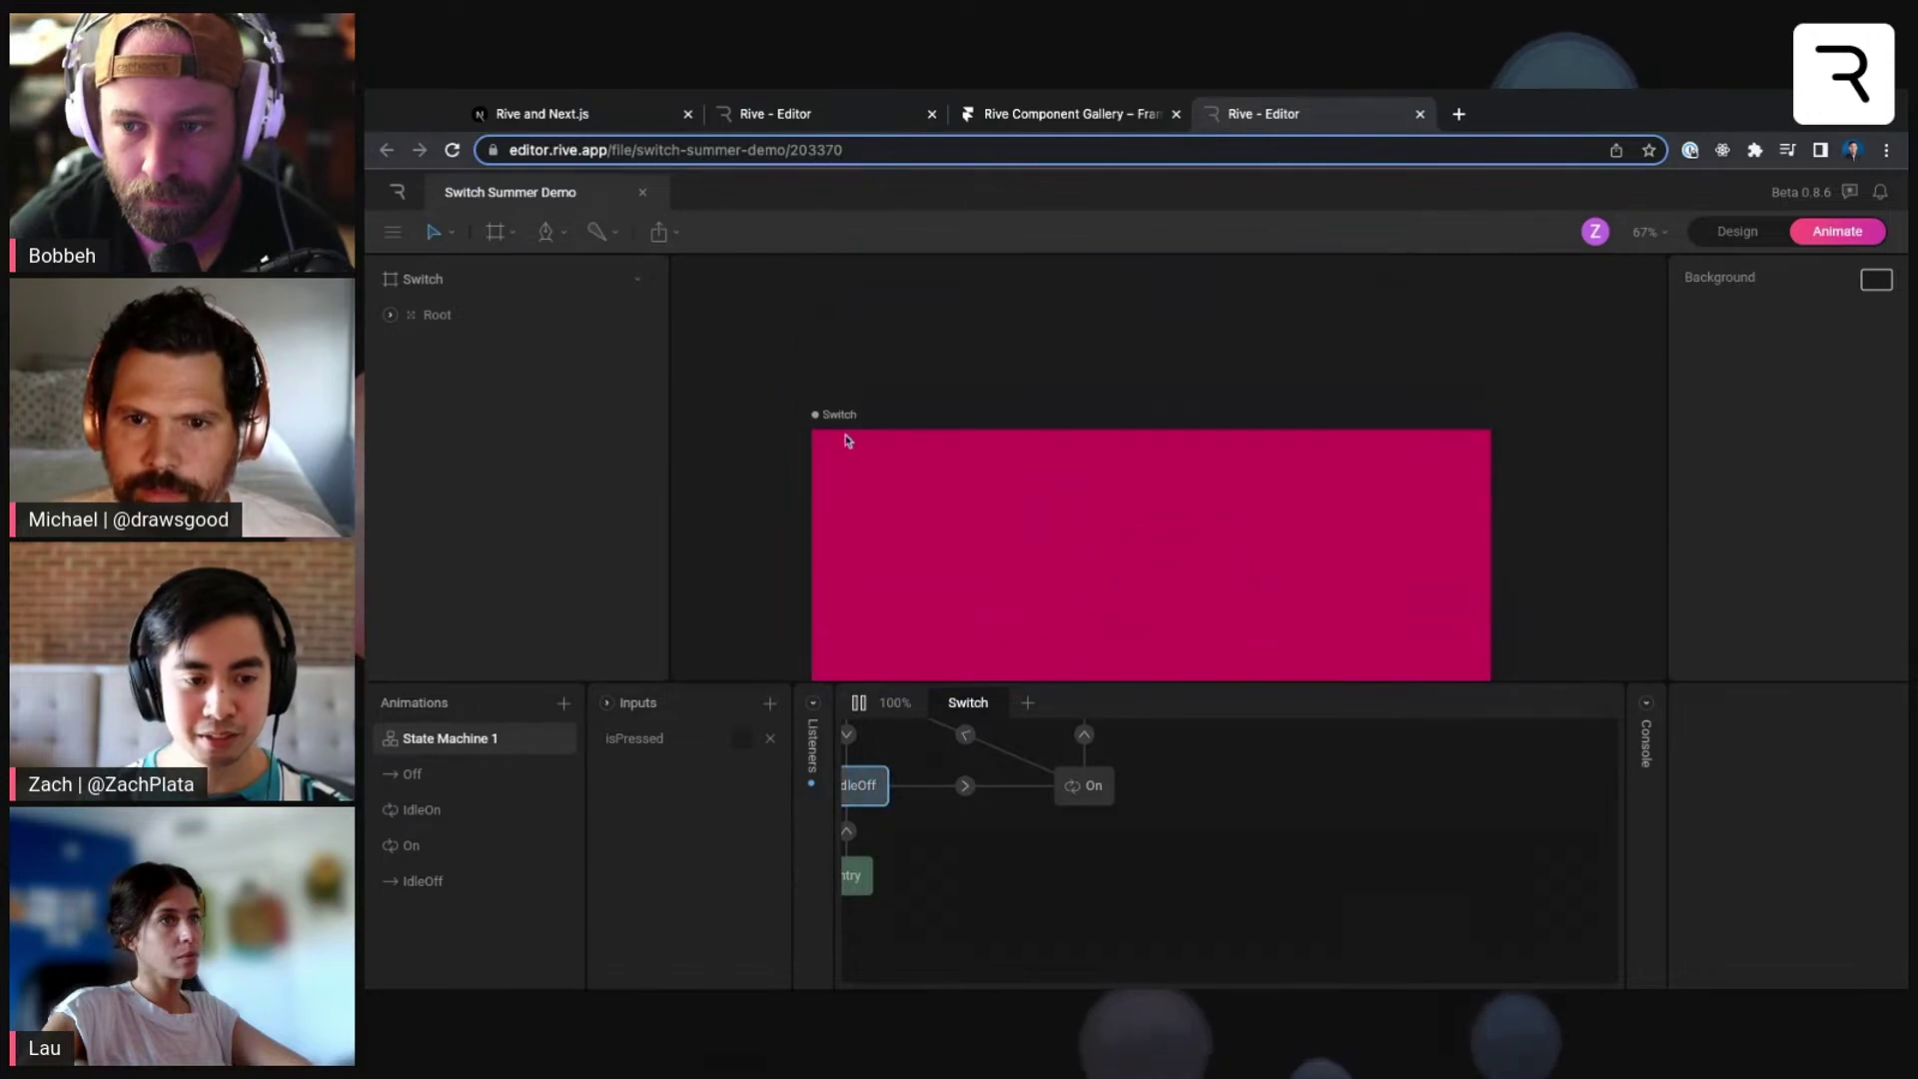
- Expand and collapse the Listeners, then set isPressed on and back off to test the On state
{"action": "left_click", "coordinate": [812, 734]}
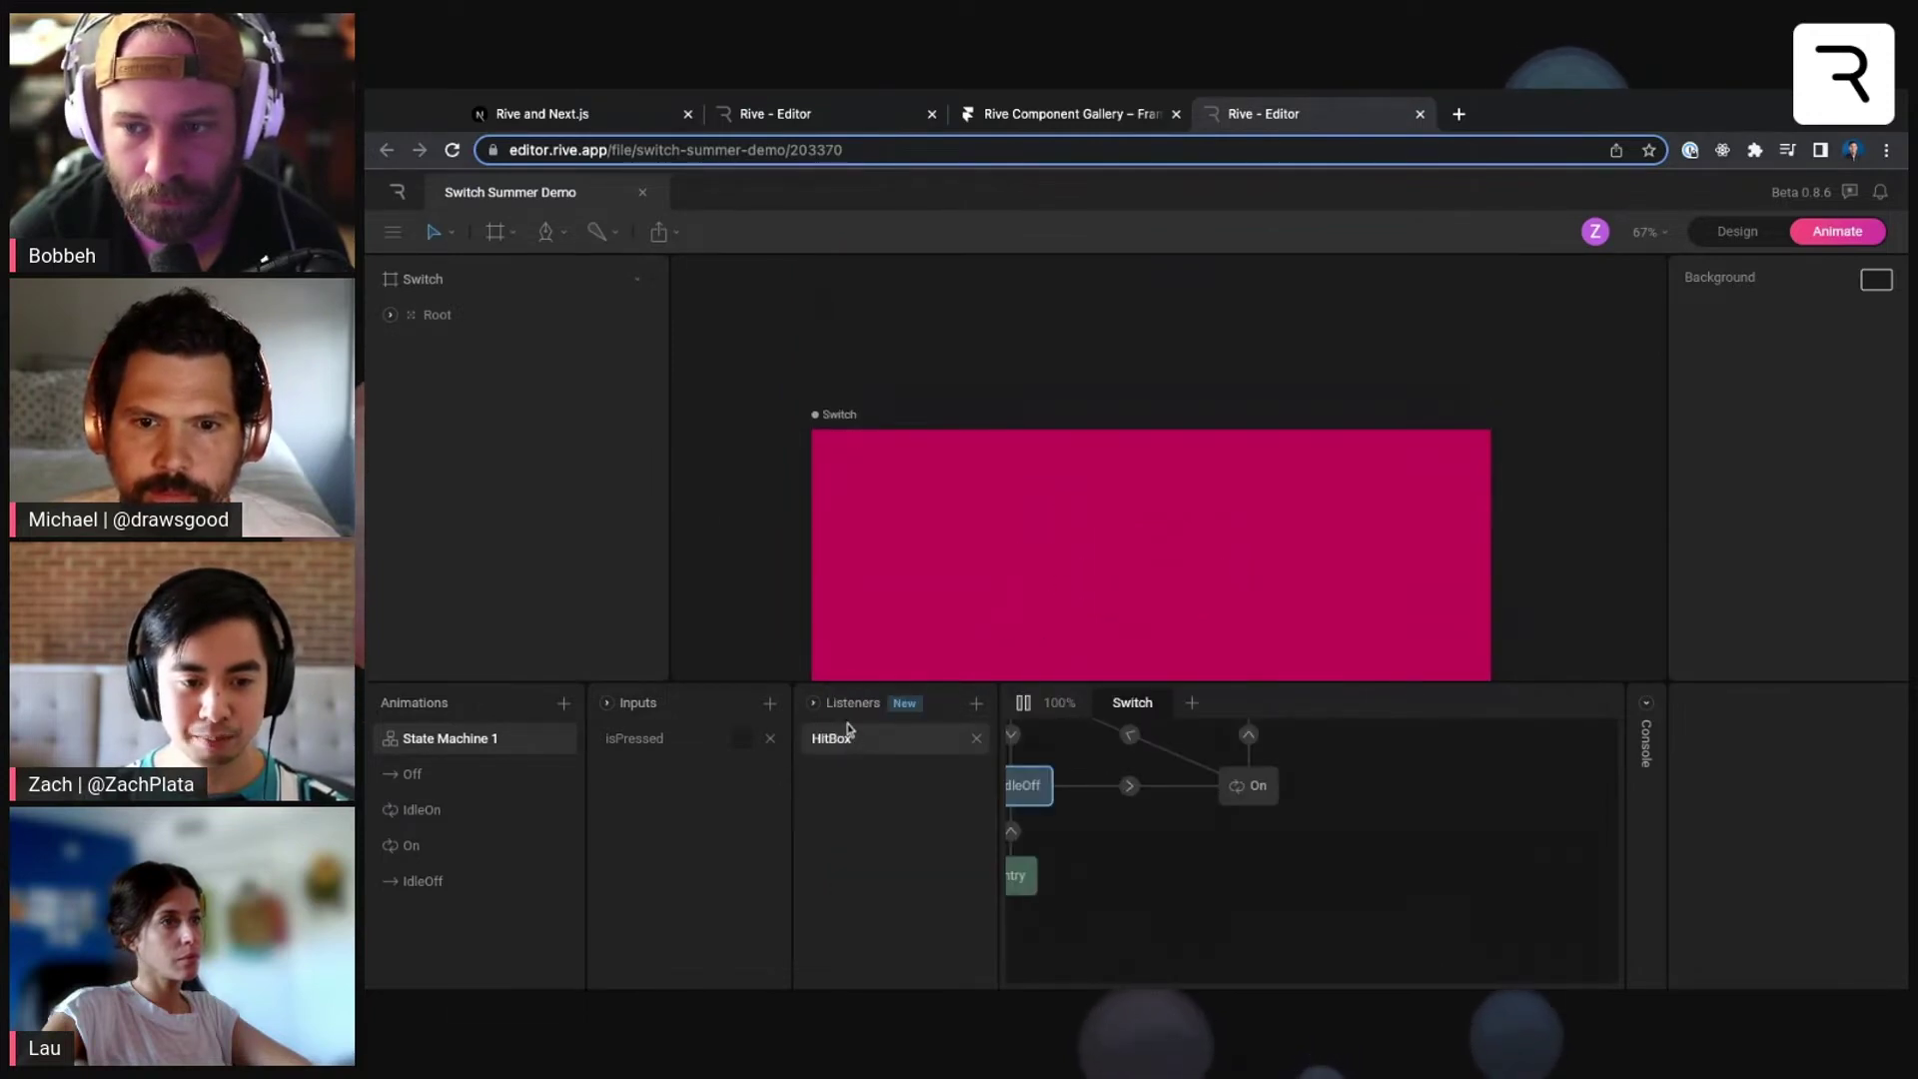
{"action": "left_click", "coordinate": [814, 704]}
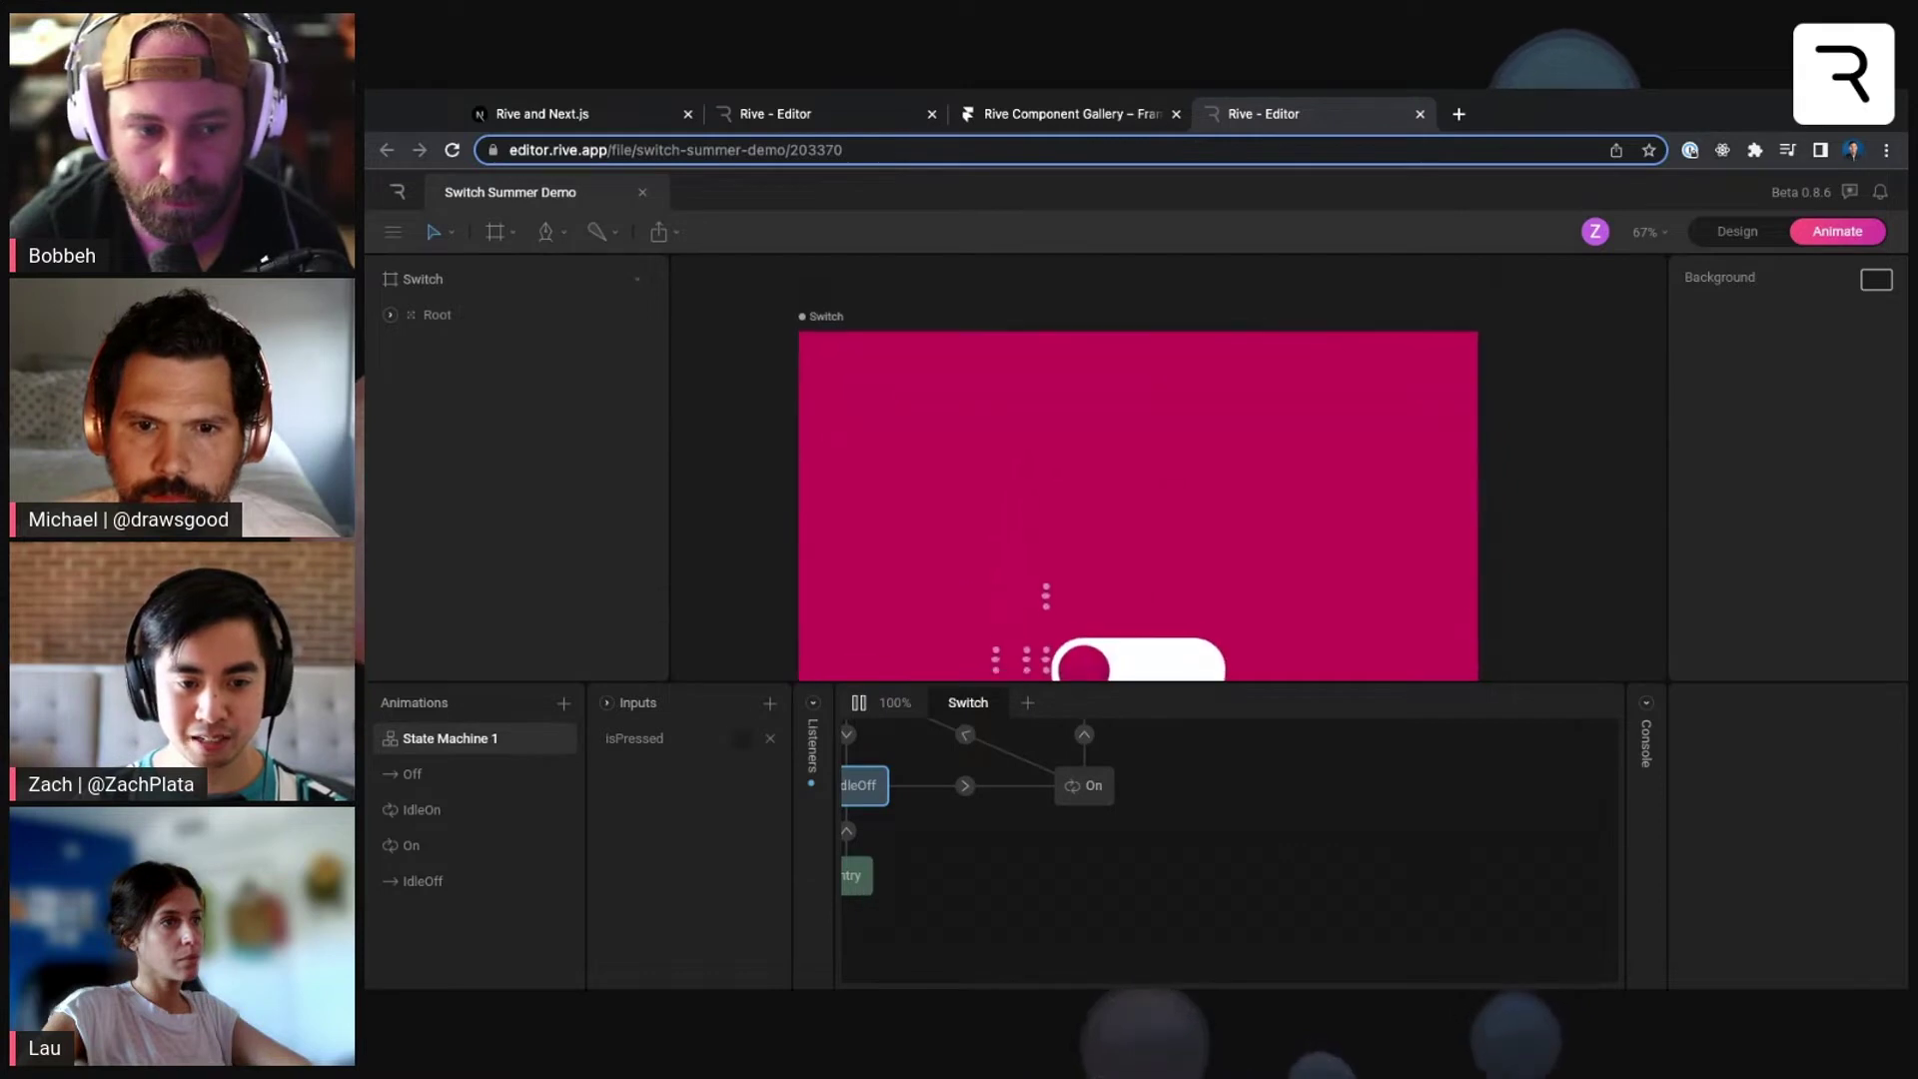
{"action": "left_click", "coordinate": [746, 739]}
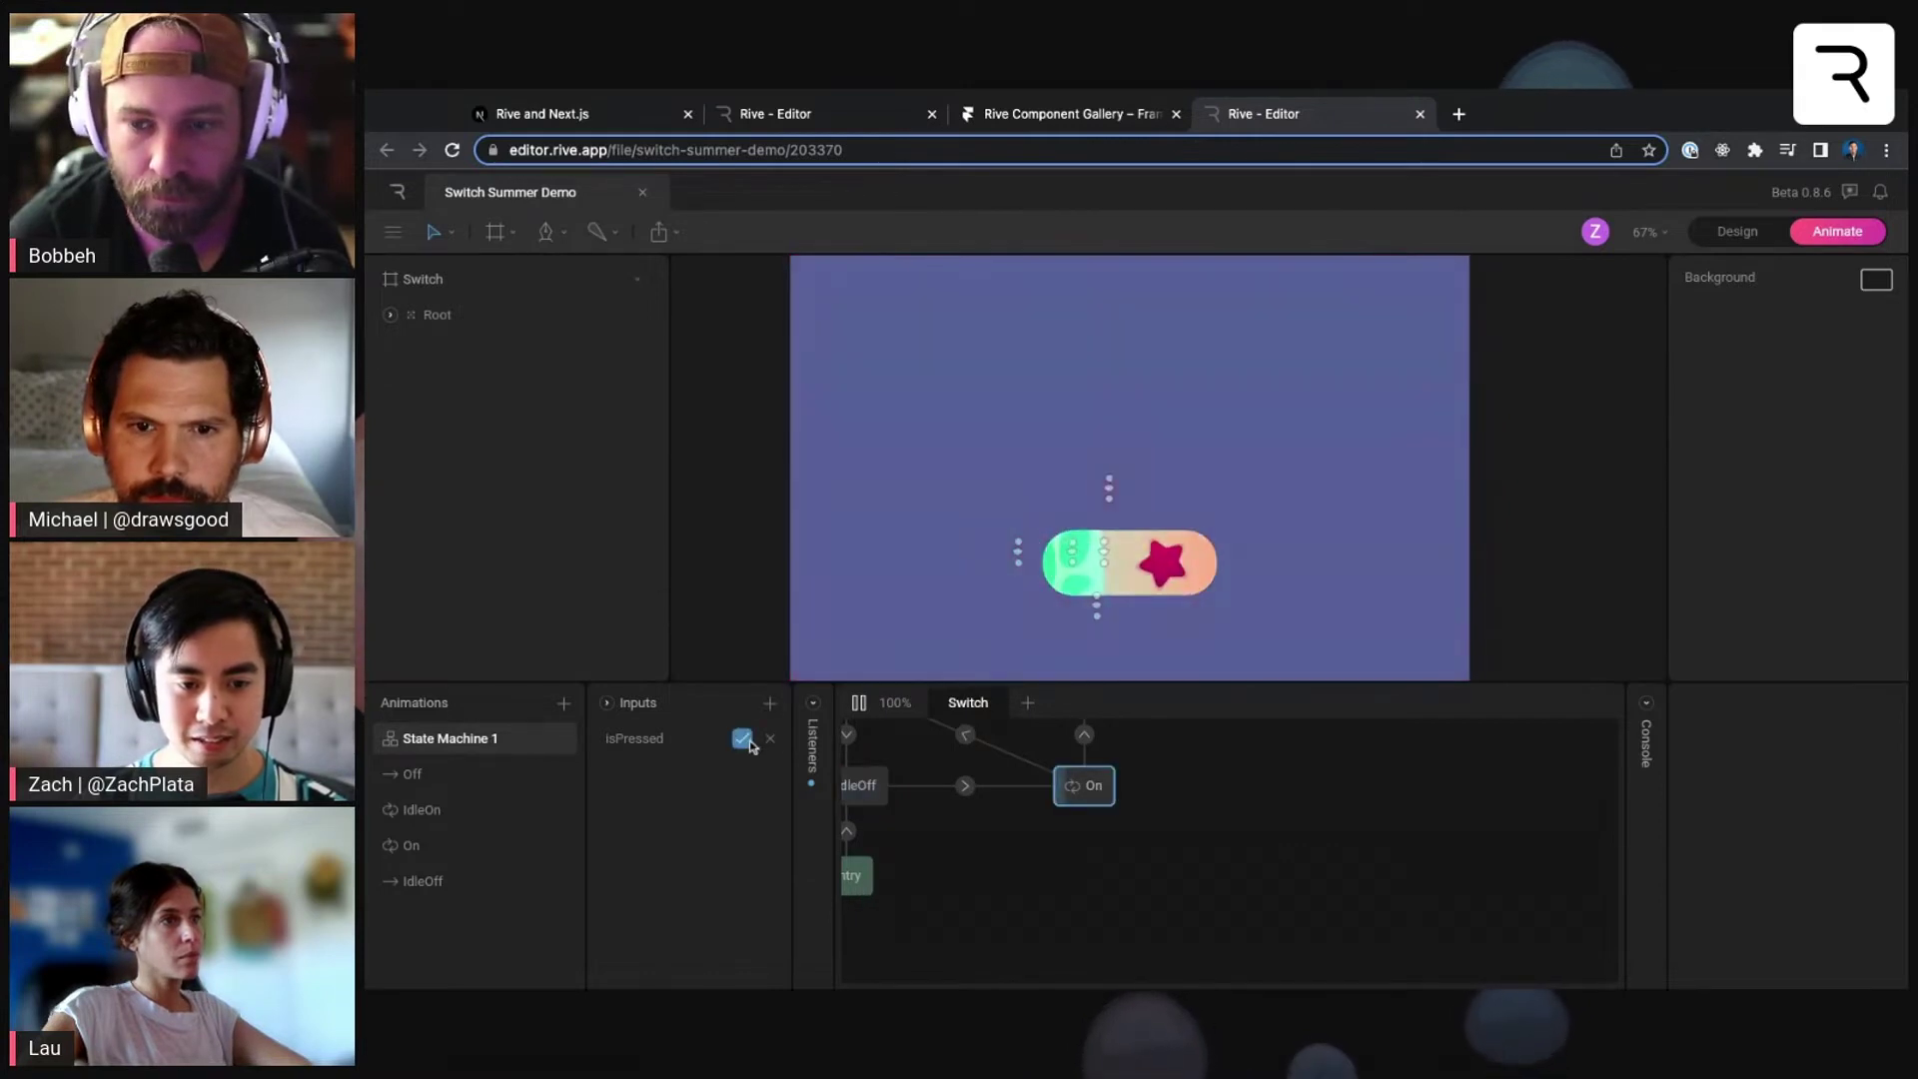
{"action": "left_click", "coordinate": [746, 739]}
{"action": "scroll", "coordinate": [950, 483], "scroll_direction": "up", "scroll_amount": 1}
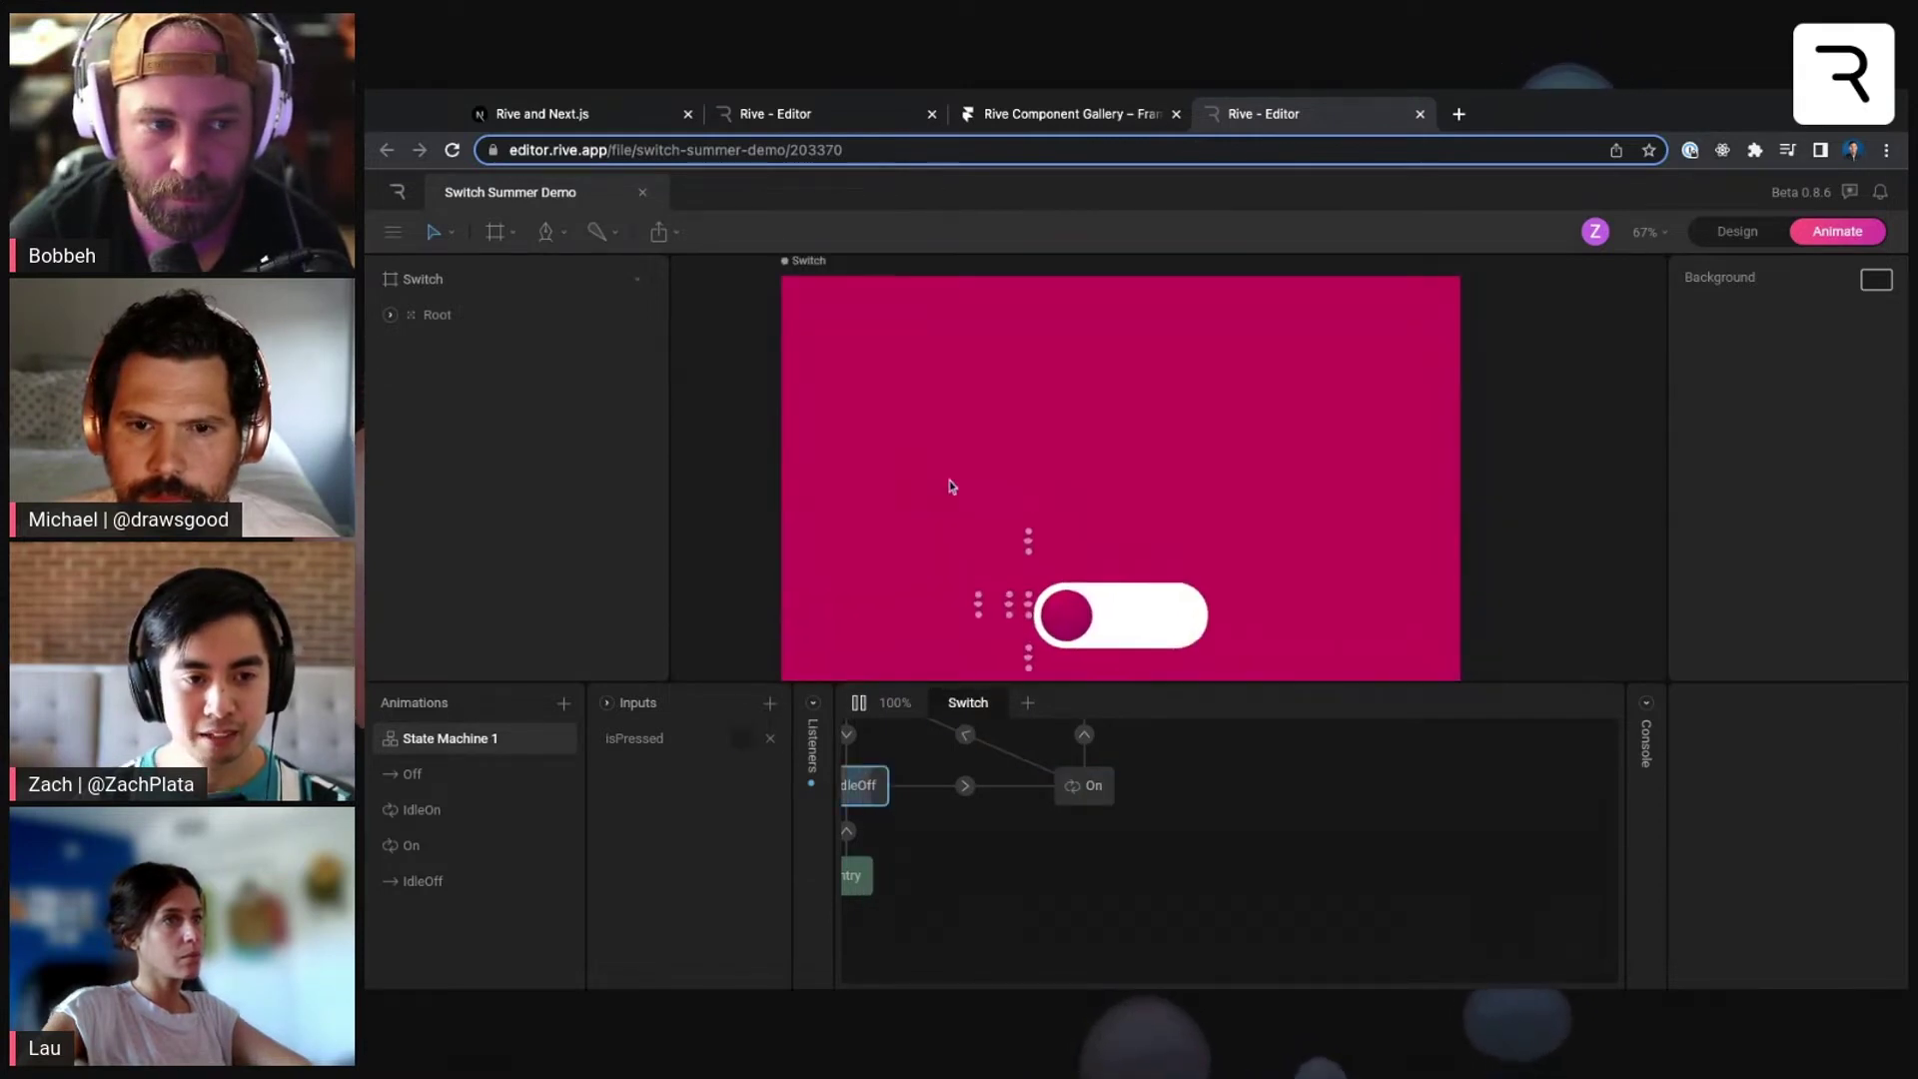
- Flip between the Framer project and the Rive switch file, ending on the Rive file
{"action": "left_click", "coordinate": [1054, 114]}
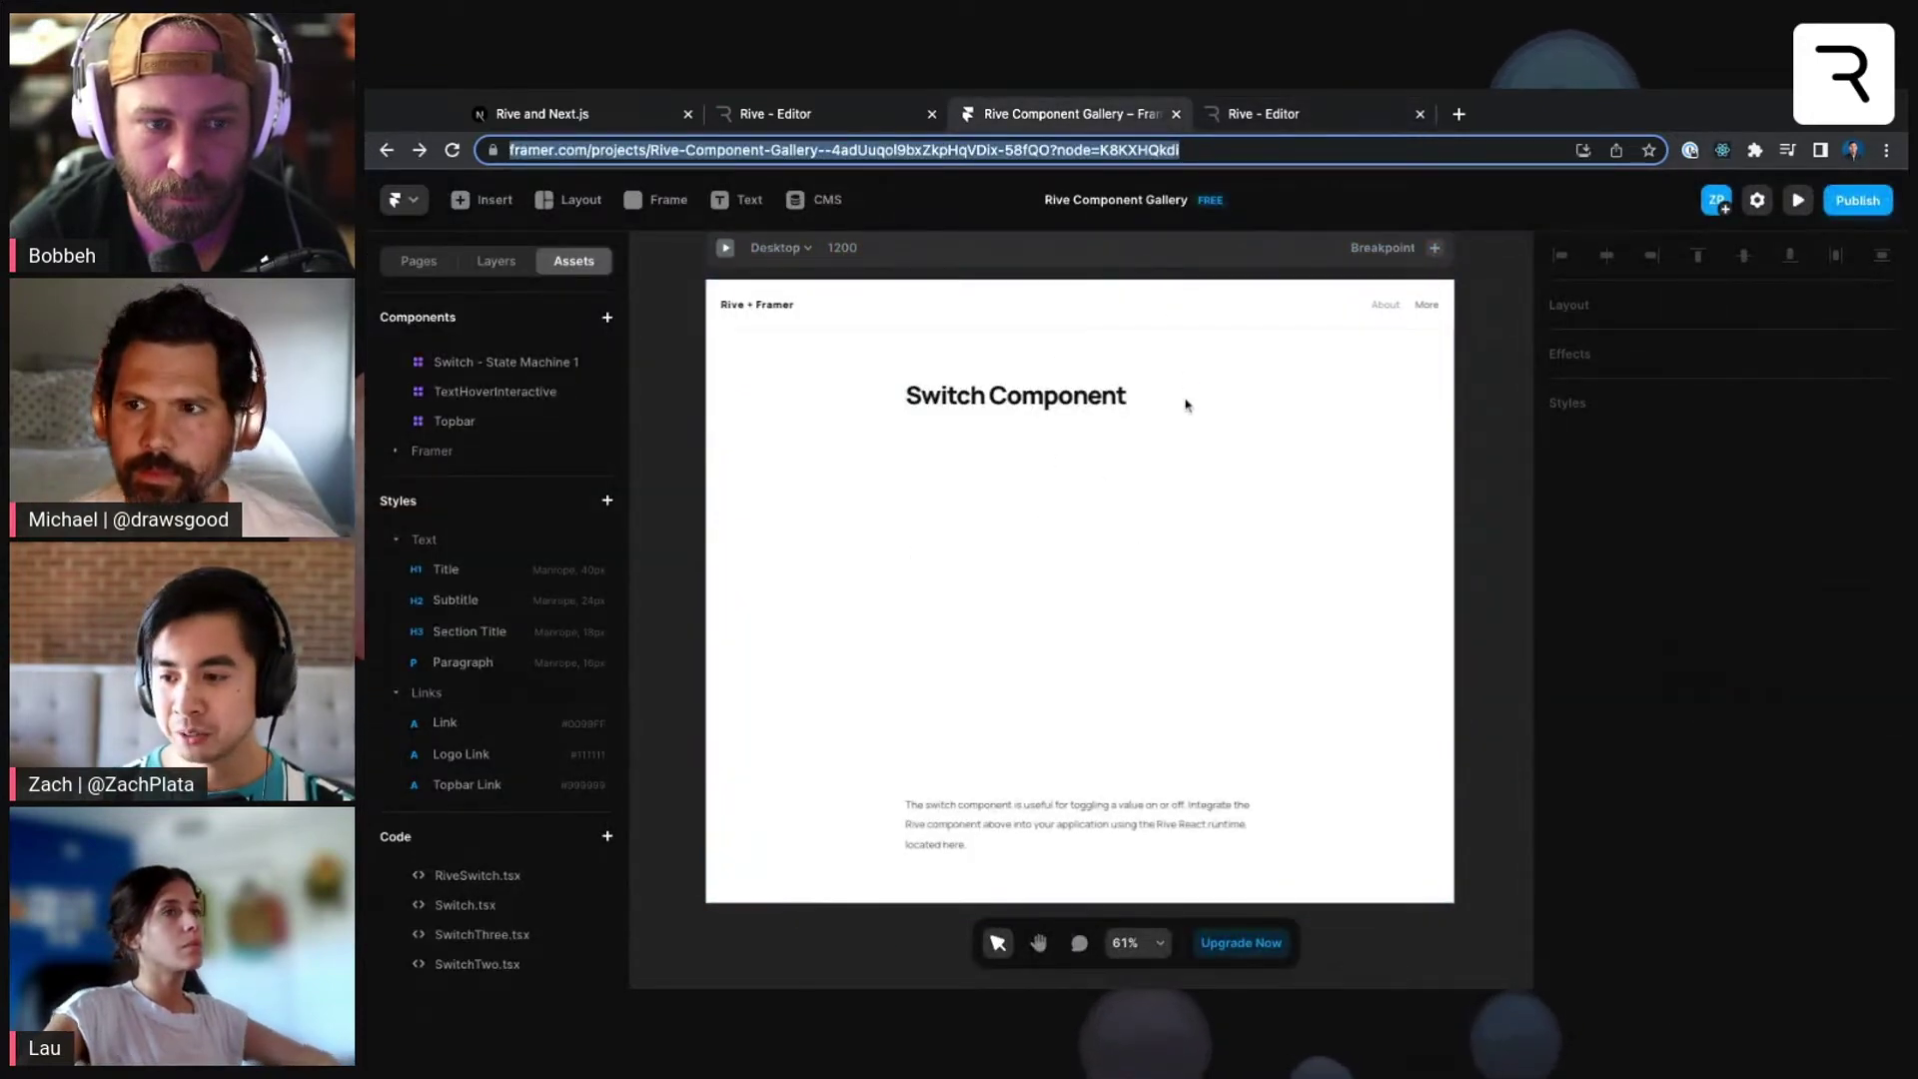
{"action": "left_click", "coordinate": [1244, 115]}
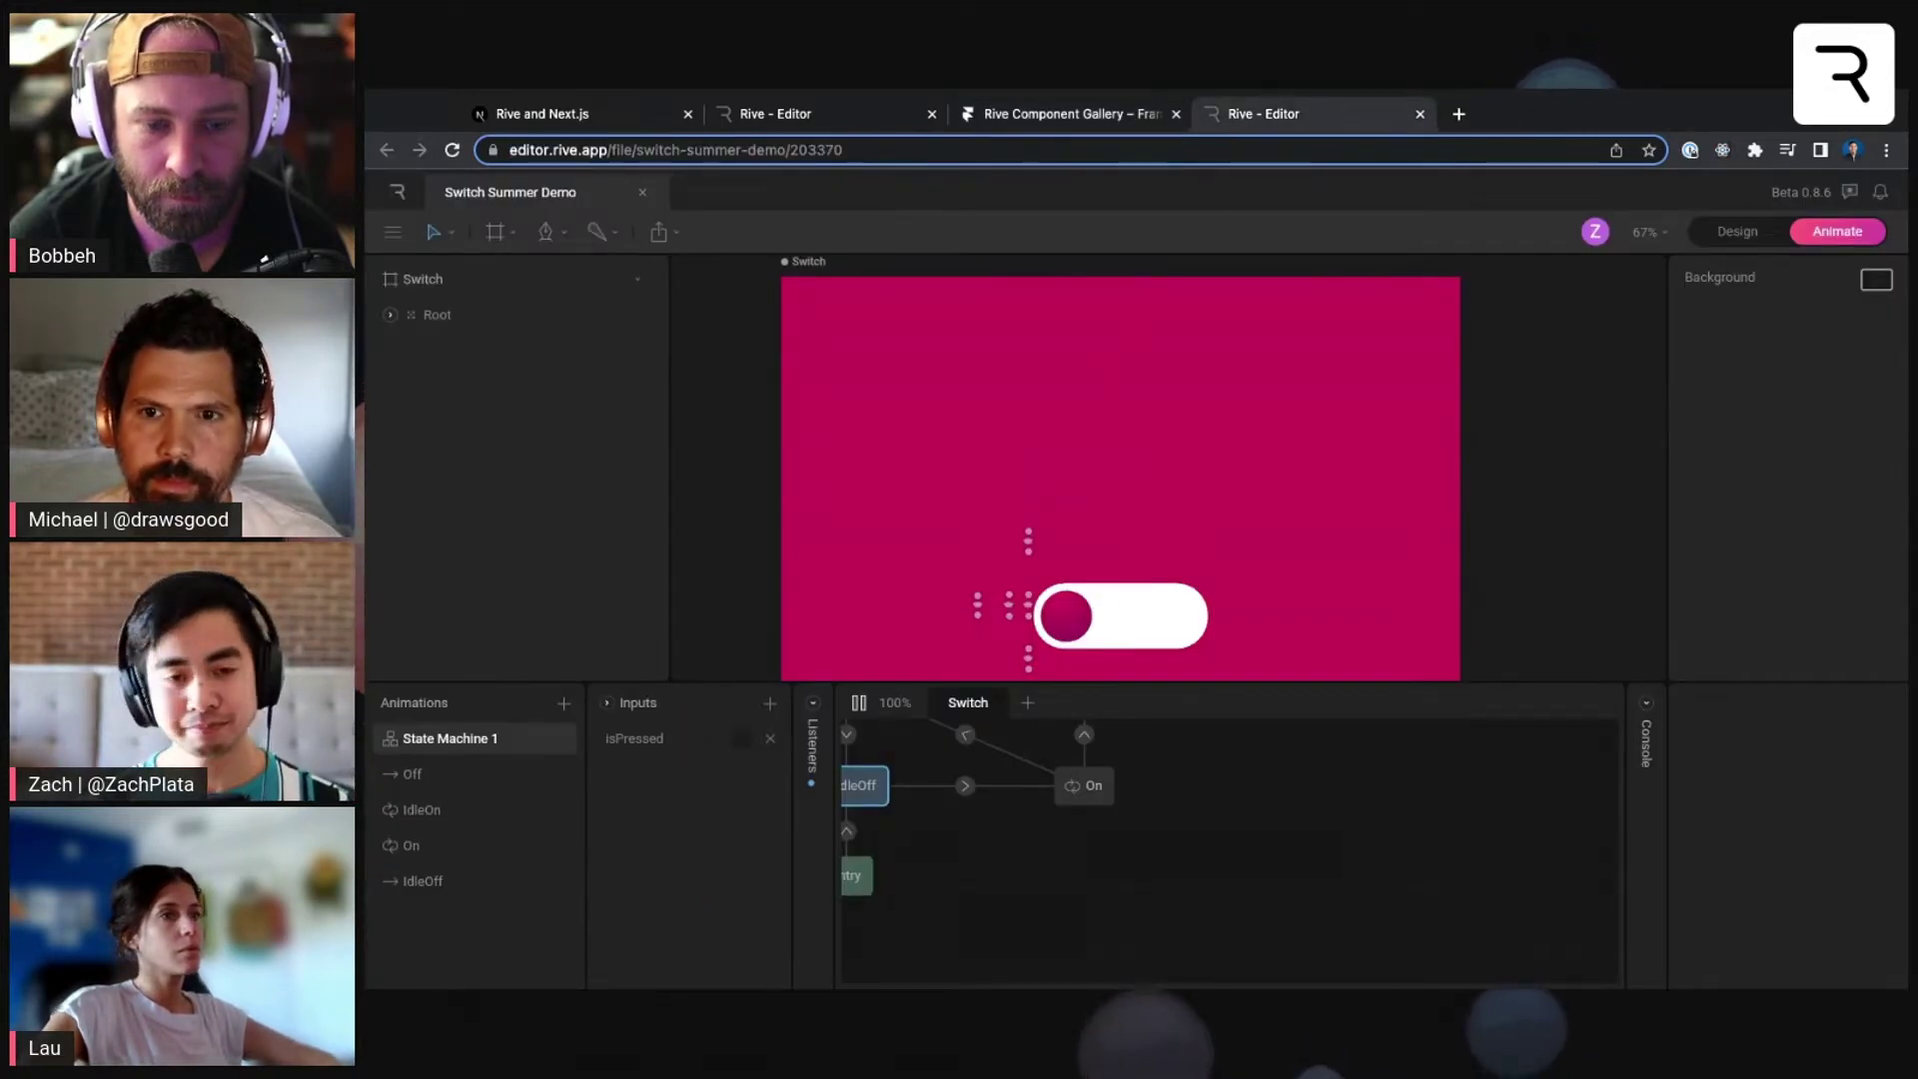
{"action": "left_click", "coordinate": [1045, 113]}
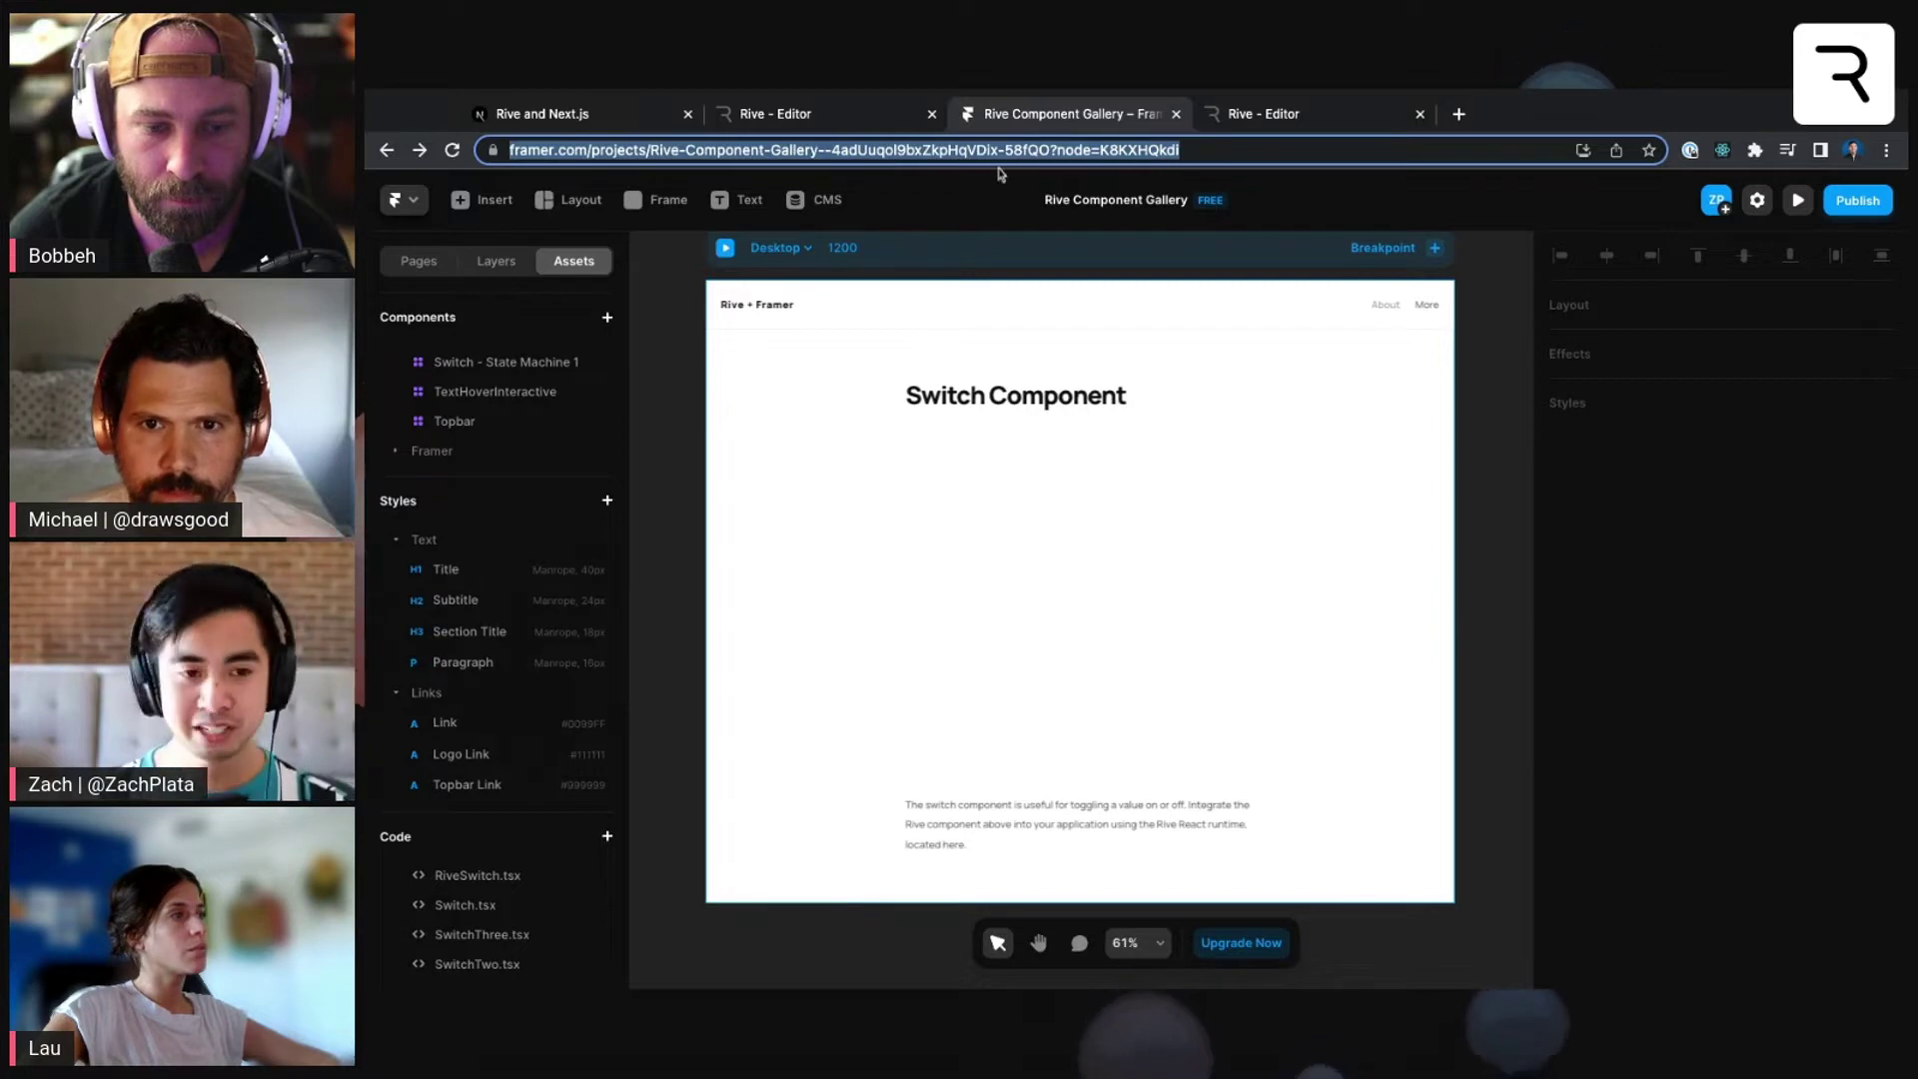
{"action": "left_click", "coordinate": [1257, 114]}
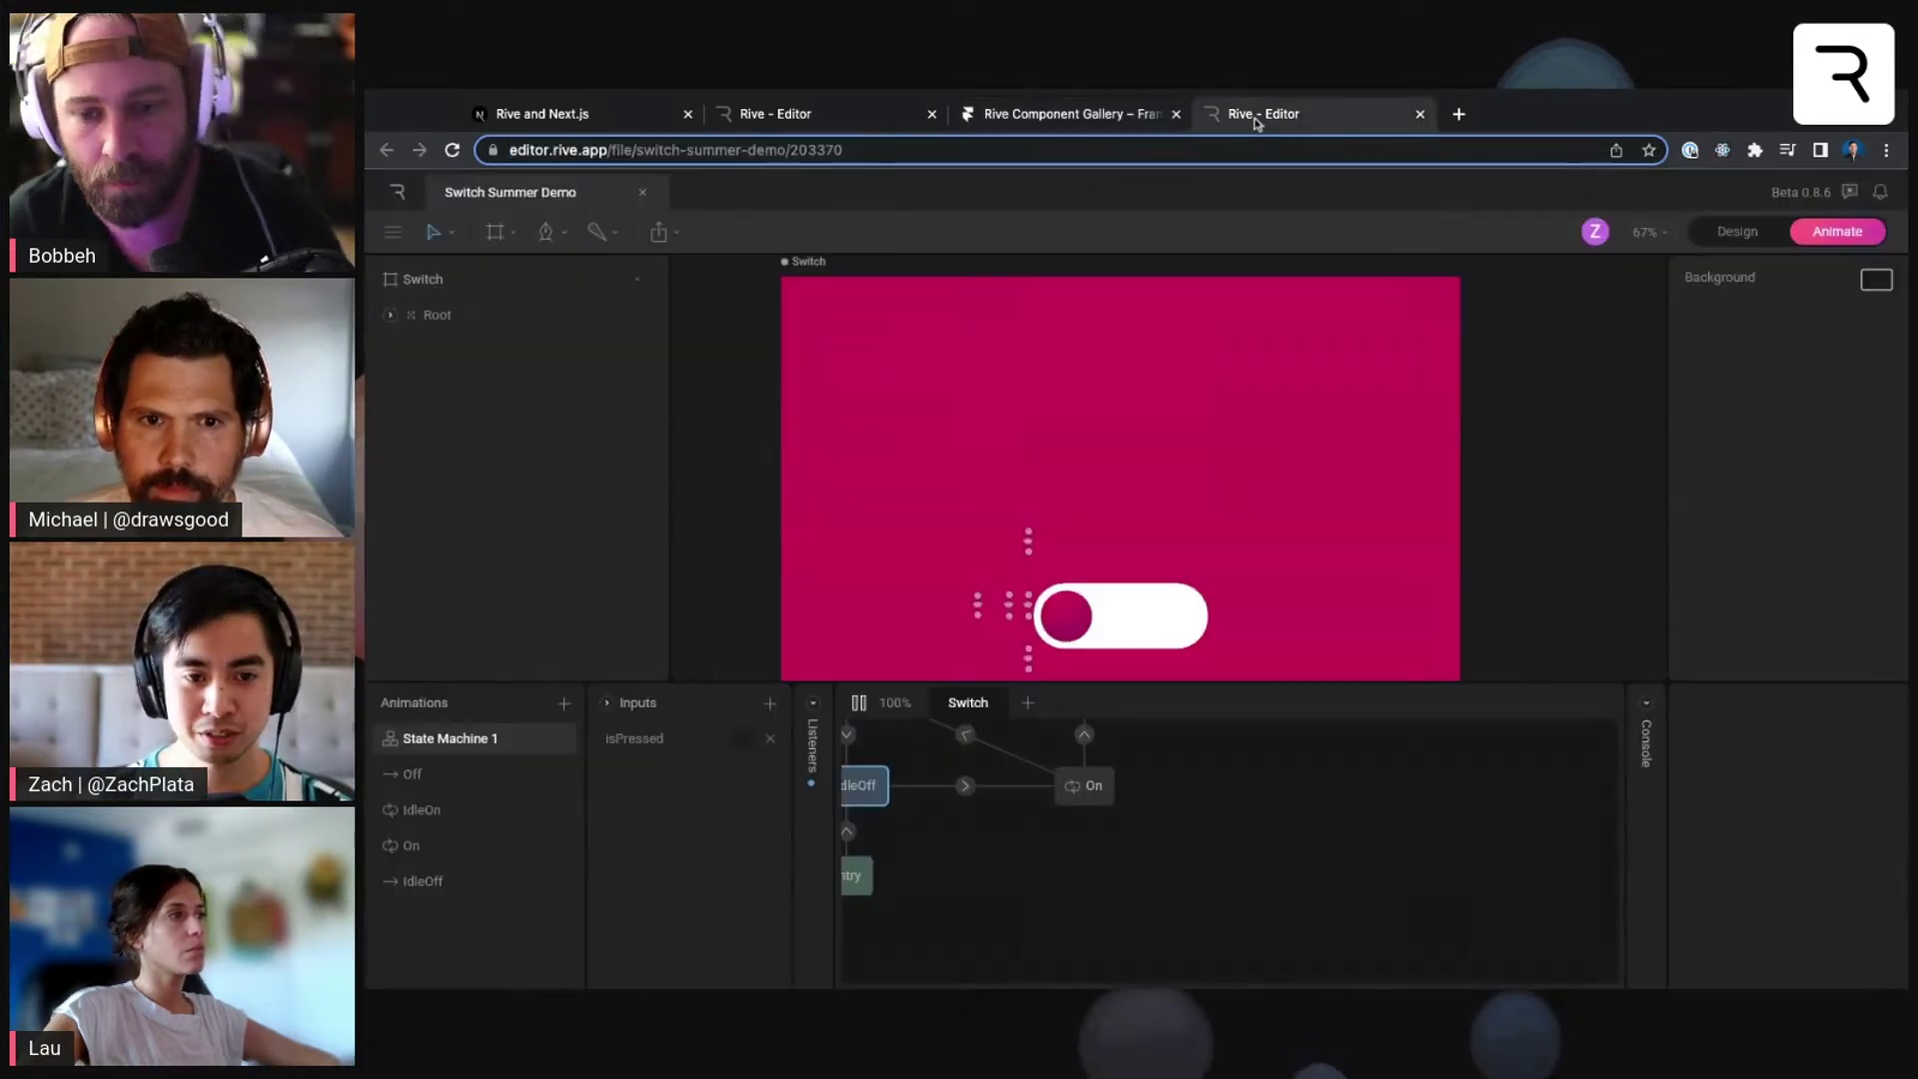
- Generate a Share Link for the switch from the export menu and copy its Framer code
{"action": "left_click", "coordinate": [659, 232]}
{"action": "mouse_move", "coordinate": [732, 297]}
{"action": "left_click", "coordinate": [727, 356]}
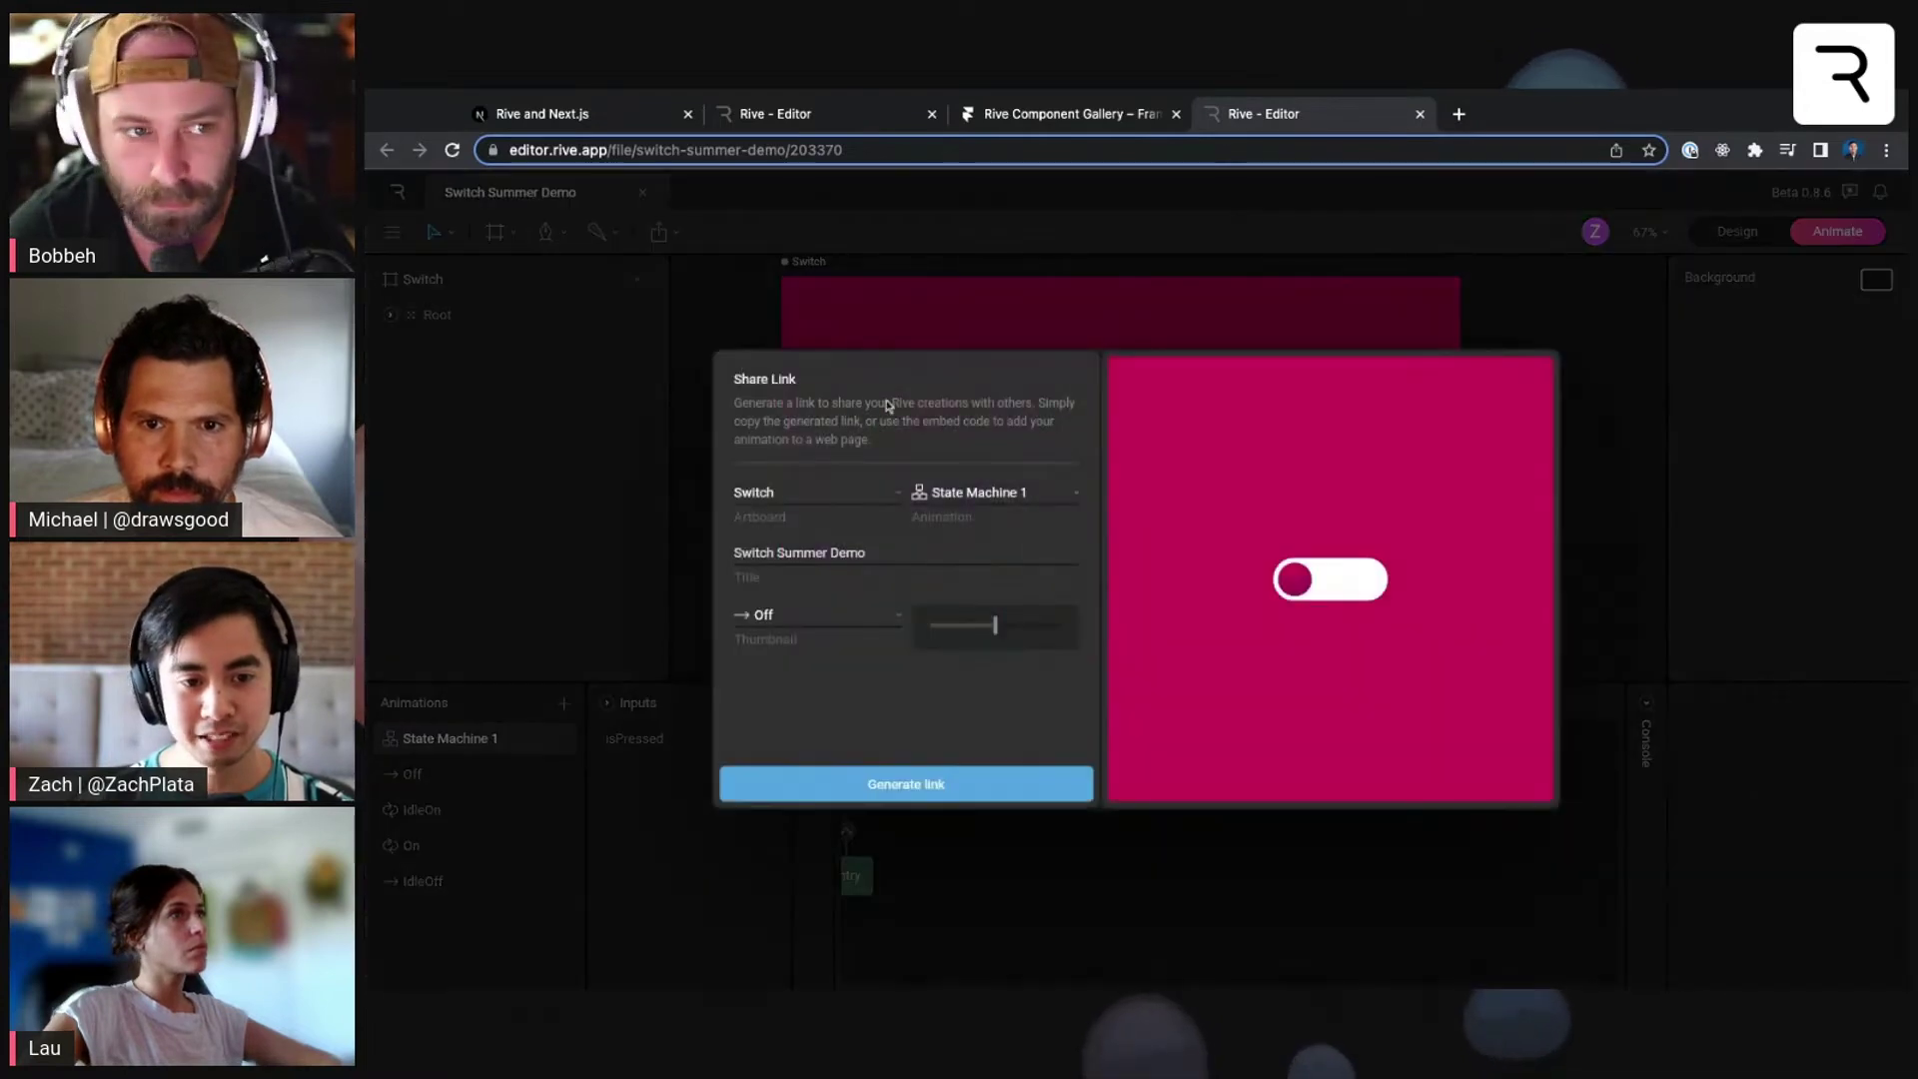
{"action": "left_click", "coordinate": [852, 784]}
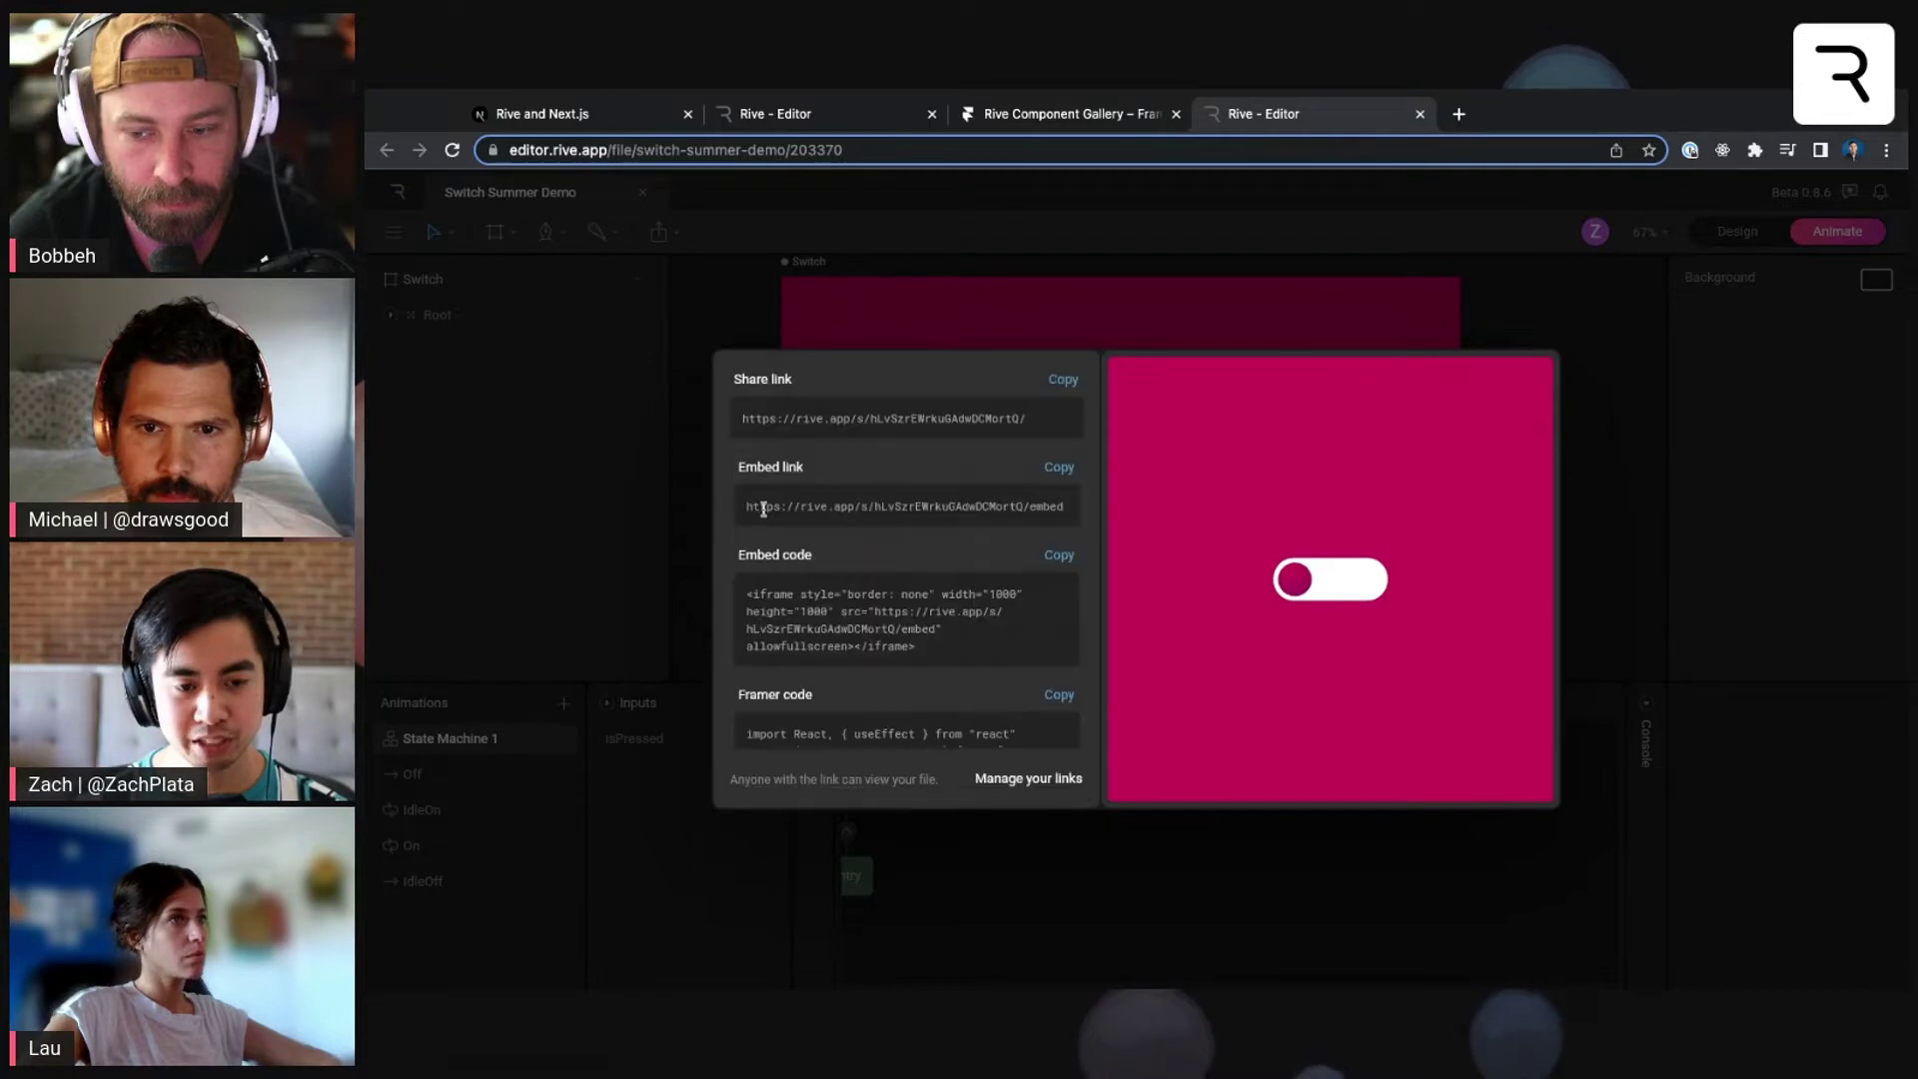
{"action": "scroll", "coordinate": [923, 616], "scroll_direction": "down", "scroll_amount": 5}
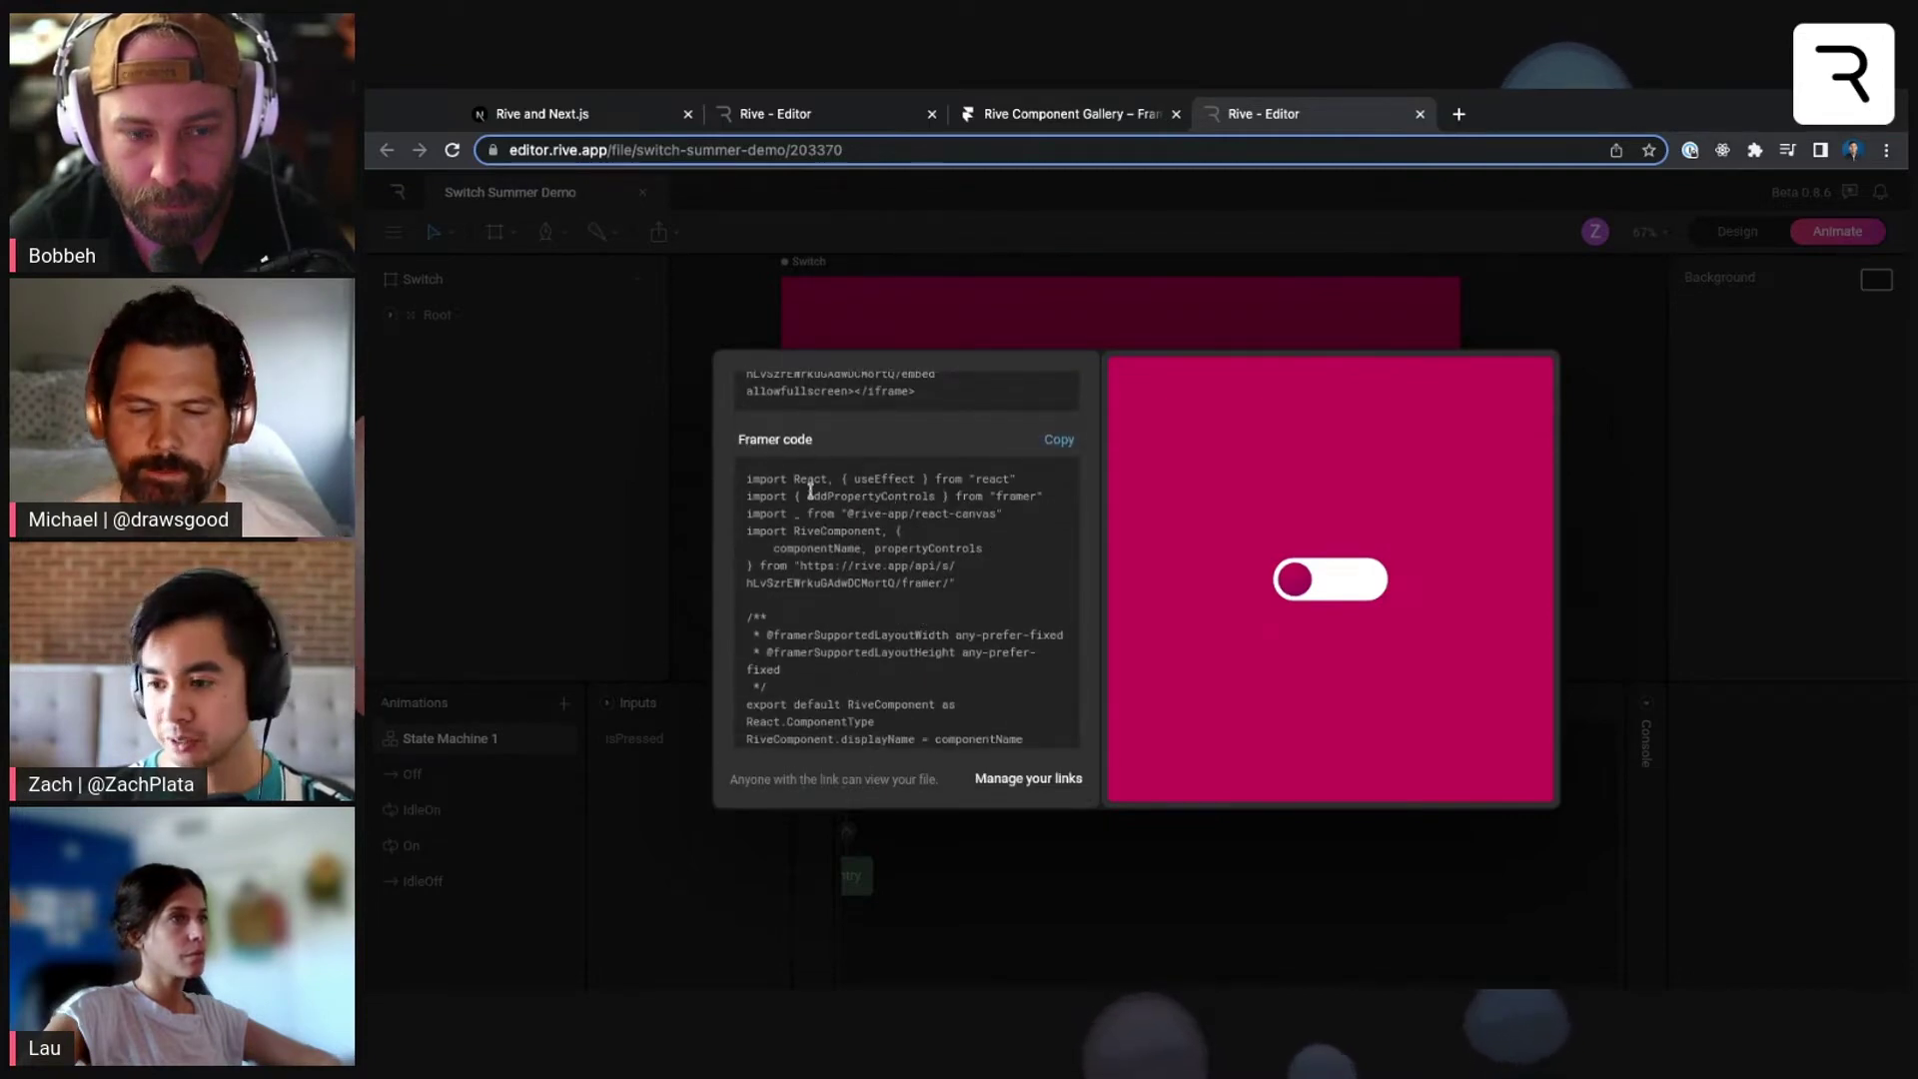
{"action": "left_click", "coordinate": [1053, 442]}
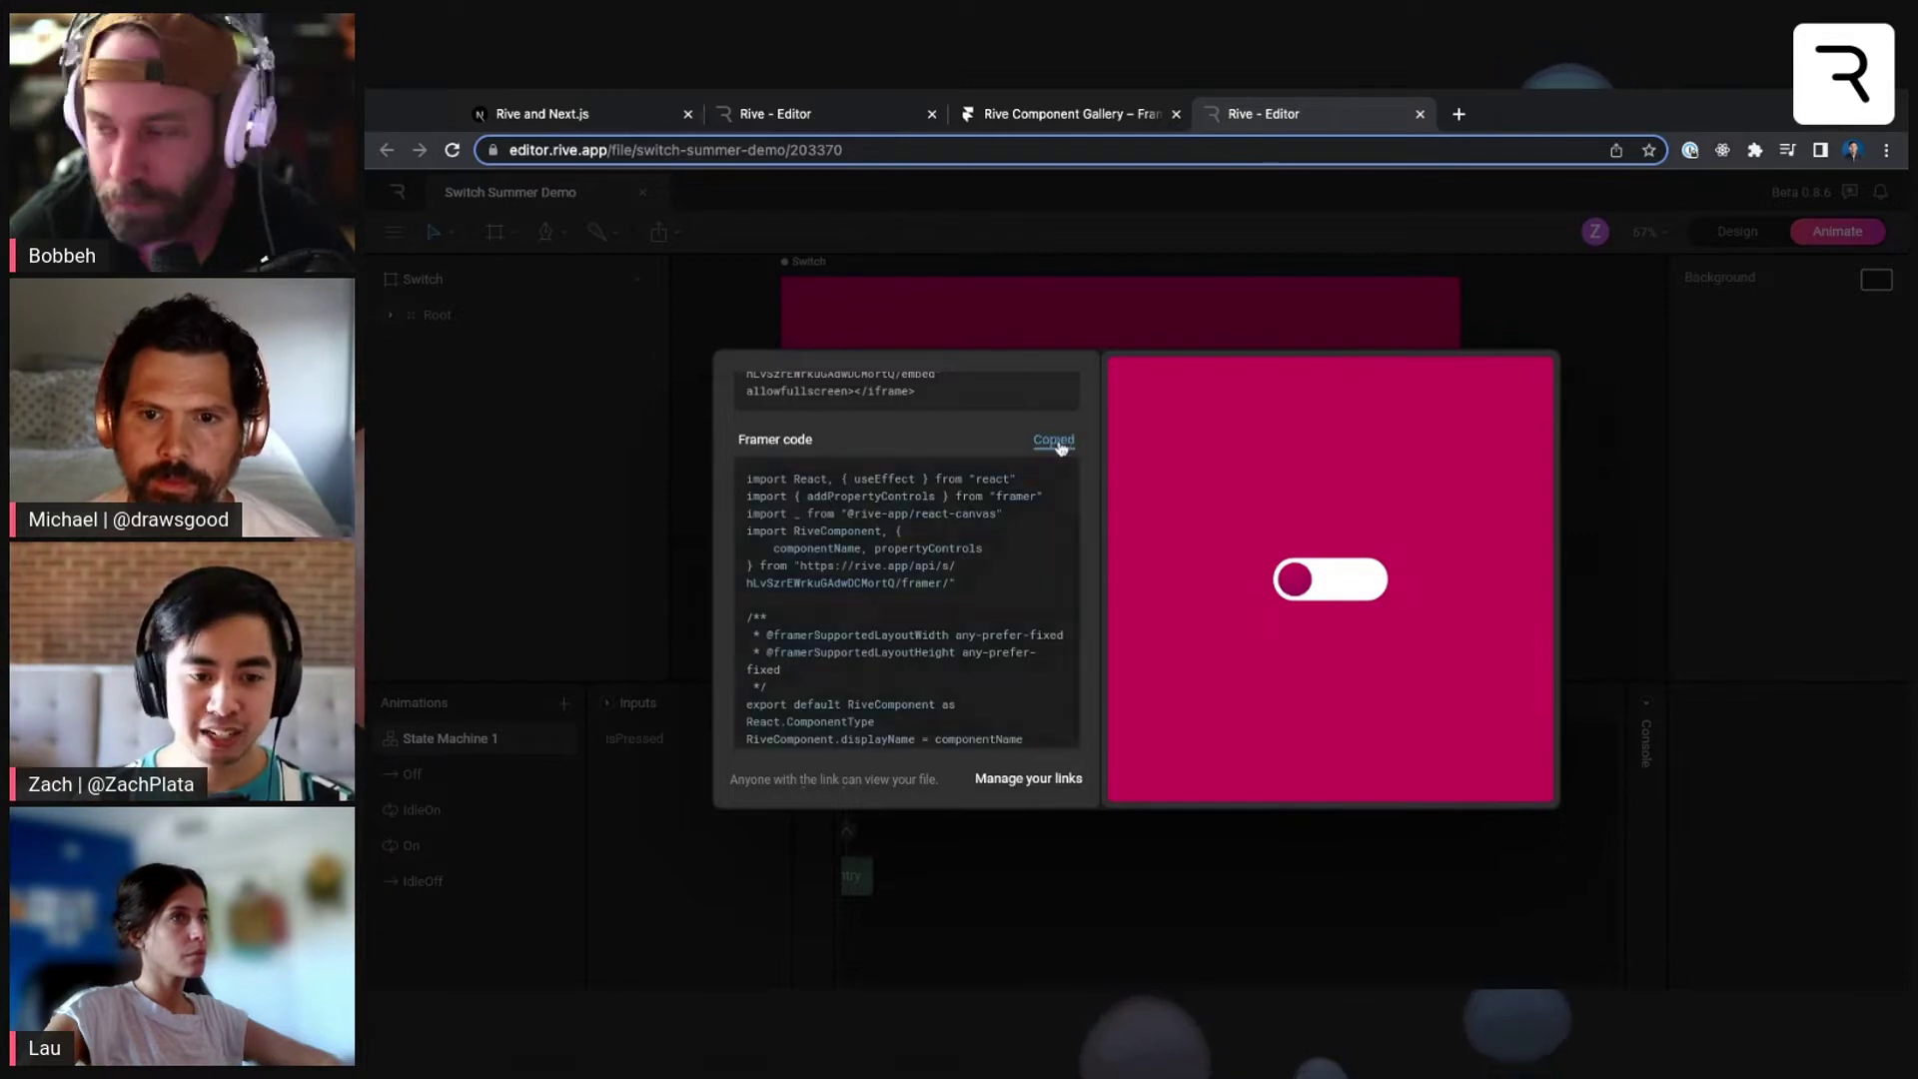
{"action": "scroll", "coordinate": [865, 606], "scroll_direction": "down", "scroll_amount": 2}
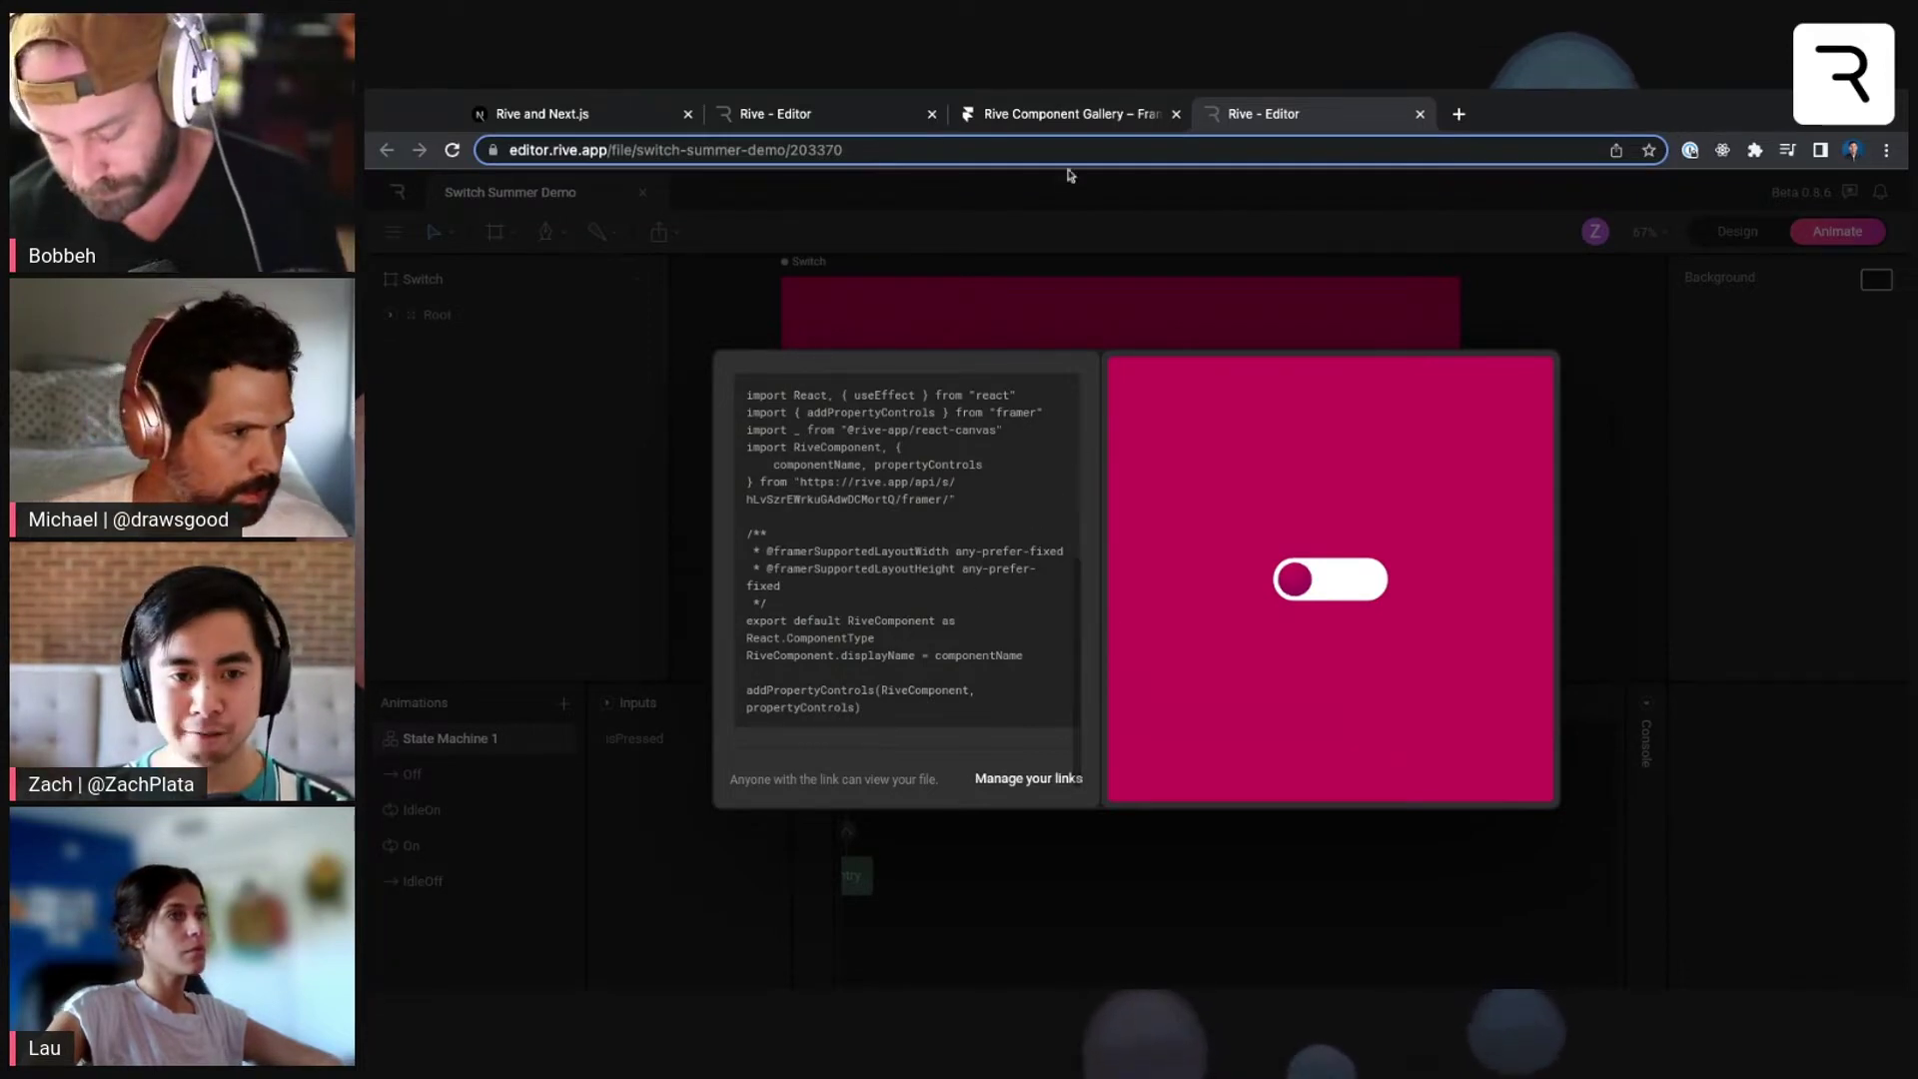
{"action": "left_click", "coordinate": [1061, 114]}
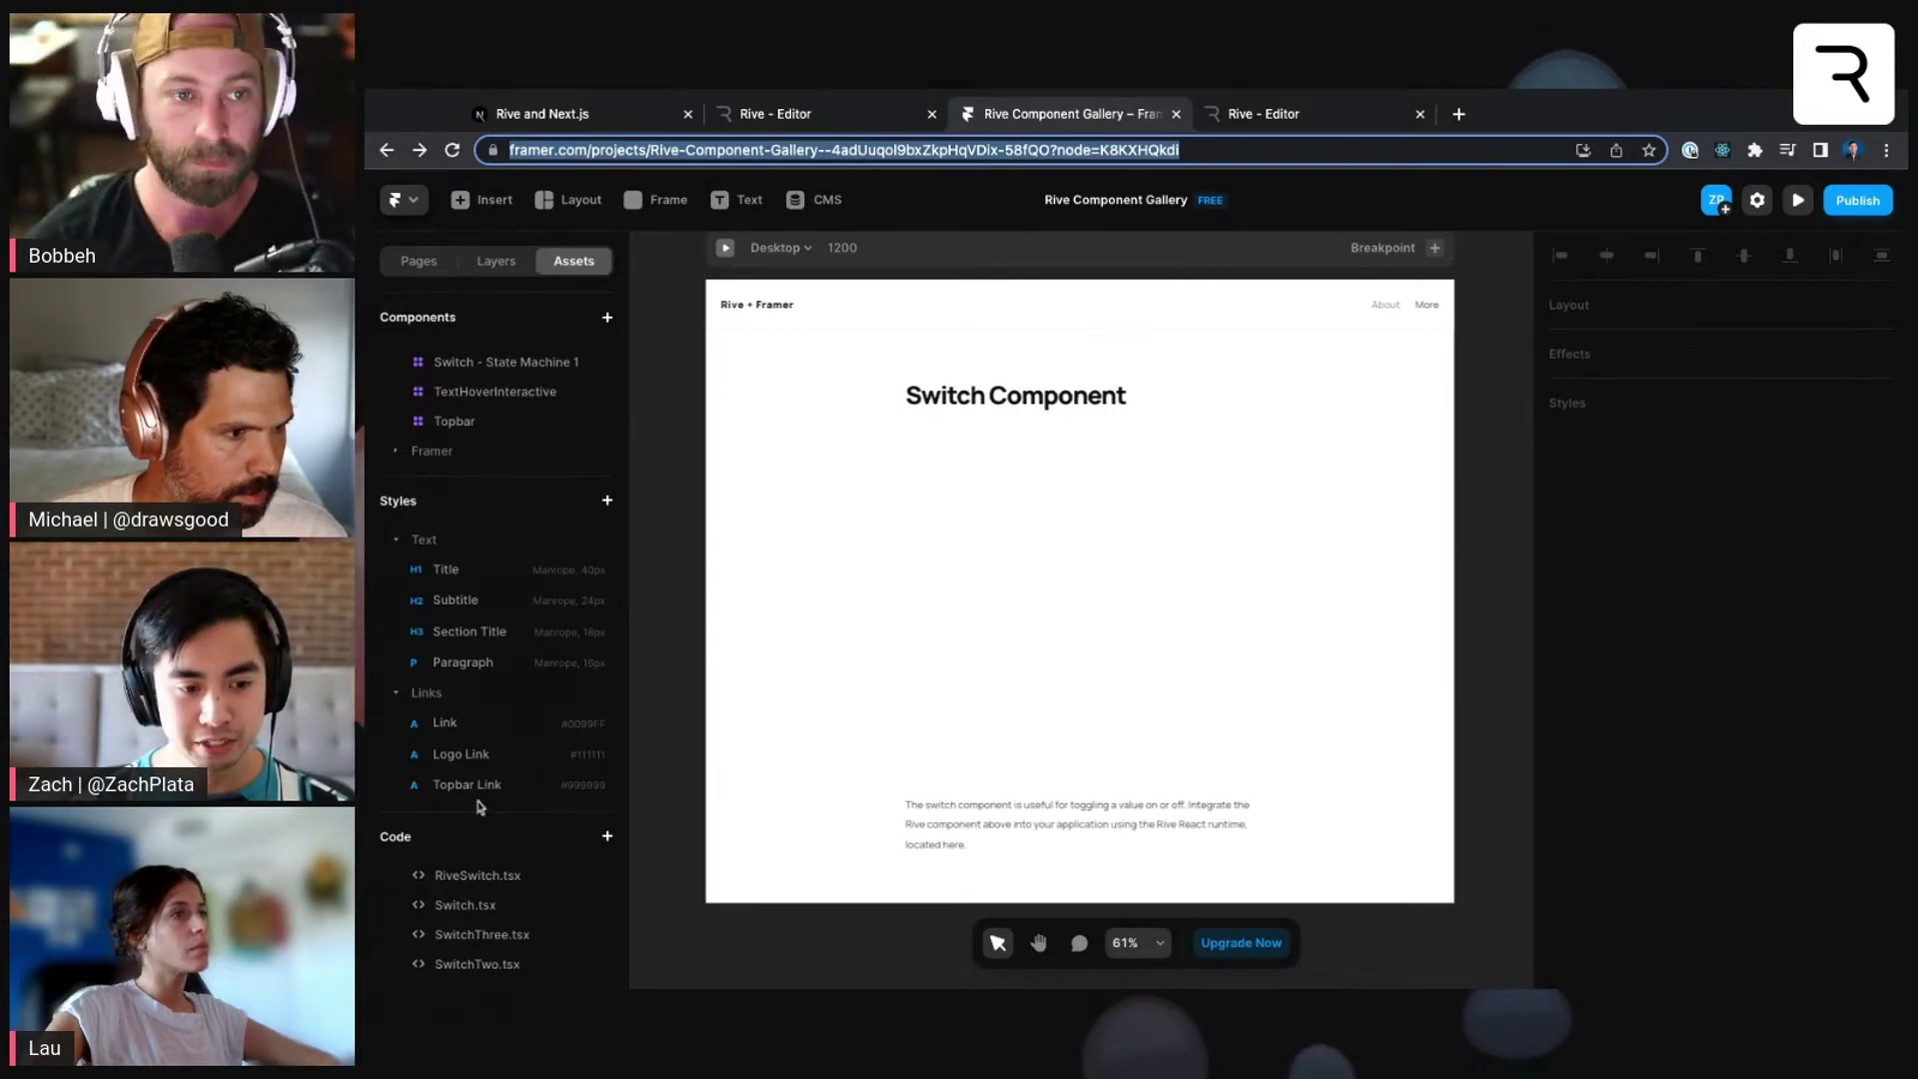
- Add a new code file to Assets named RiveSwitchComponent
{"action": "left_click", "coordinate": [606, 836]}
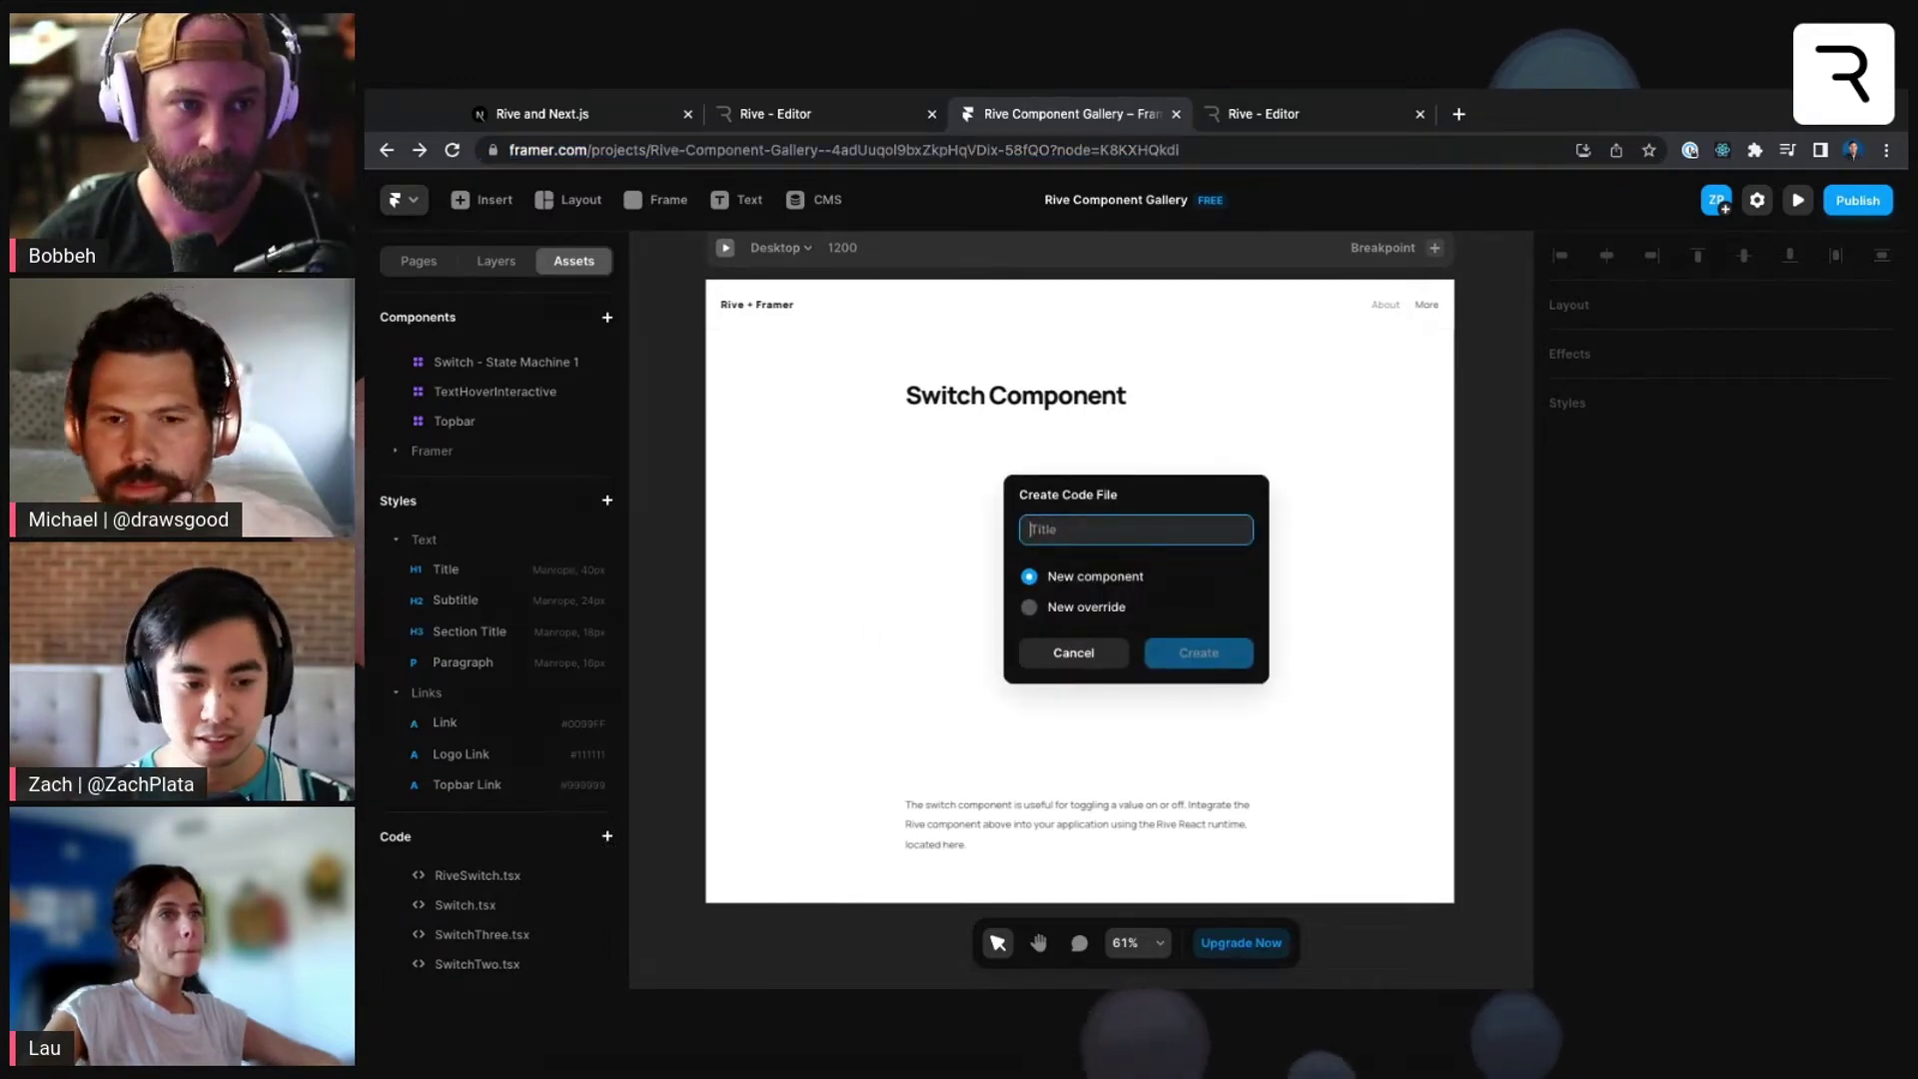
{"action": "type", "text": "RiveSwi"}
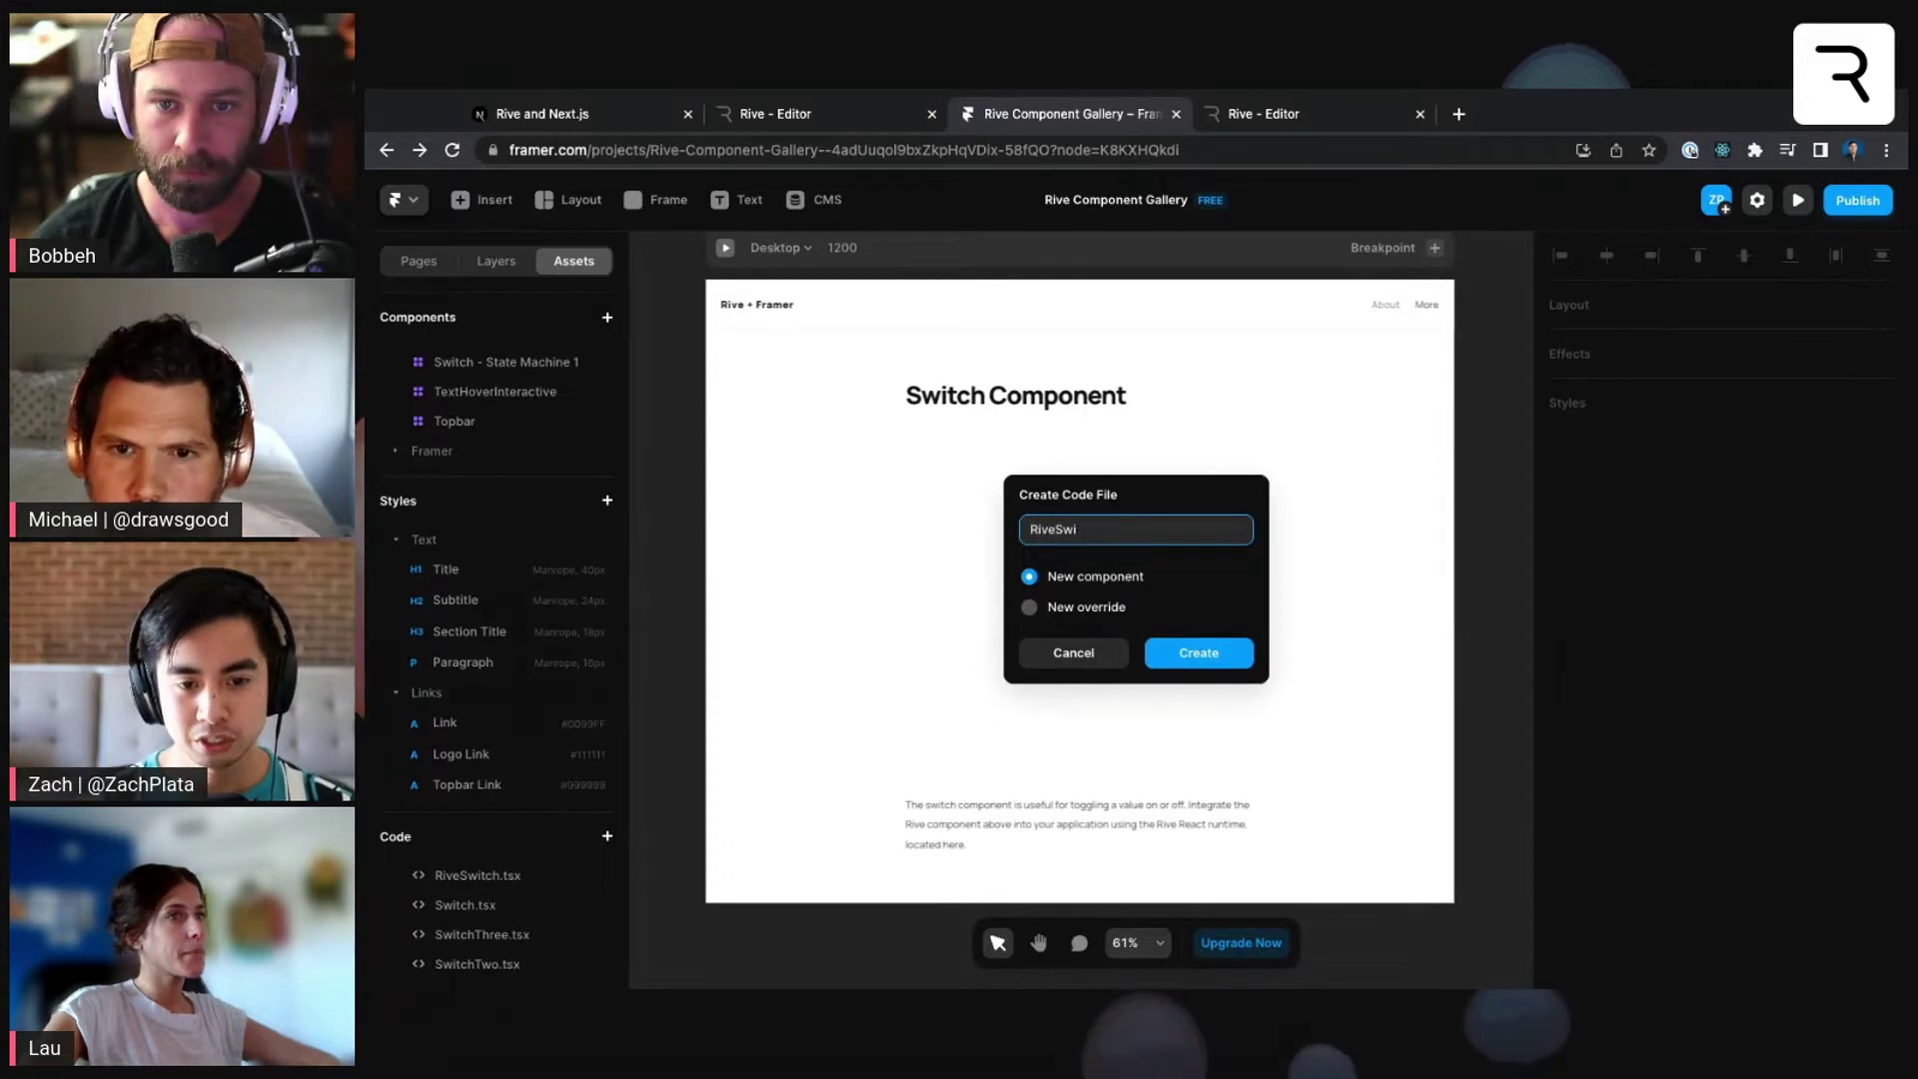
{"action": "type", "text": "tchComponent"}
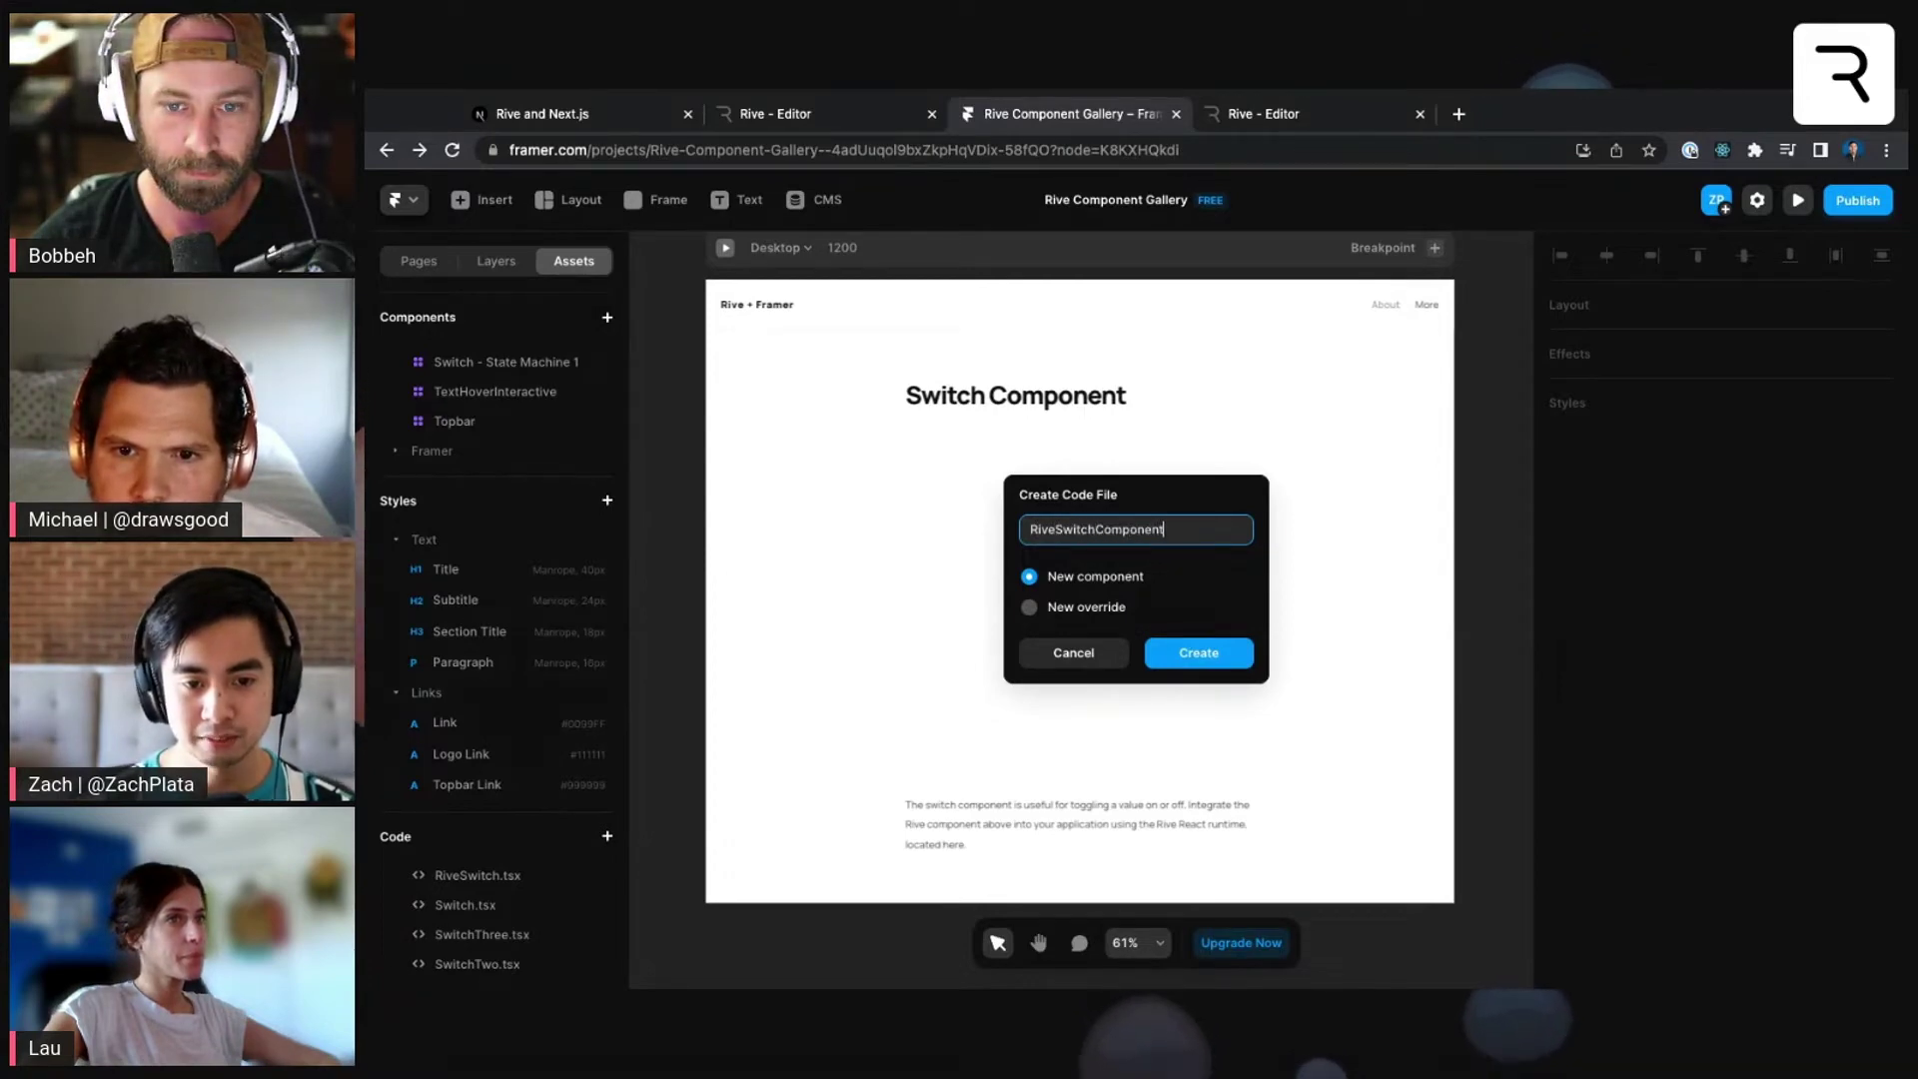
{"action": "key", "text": "Return"}
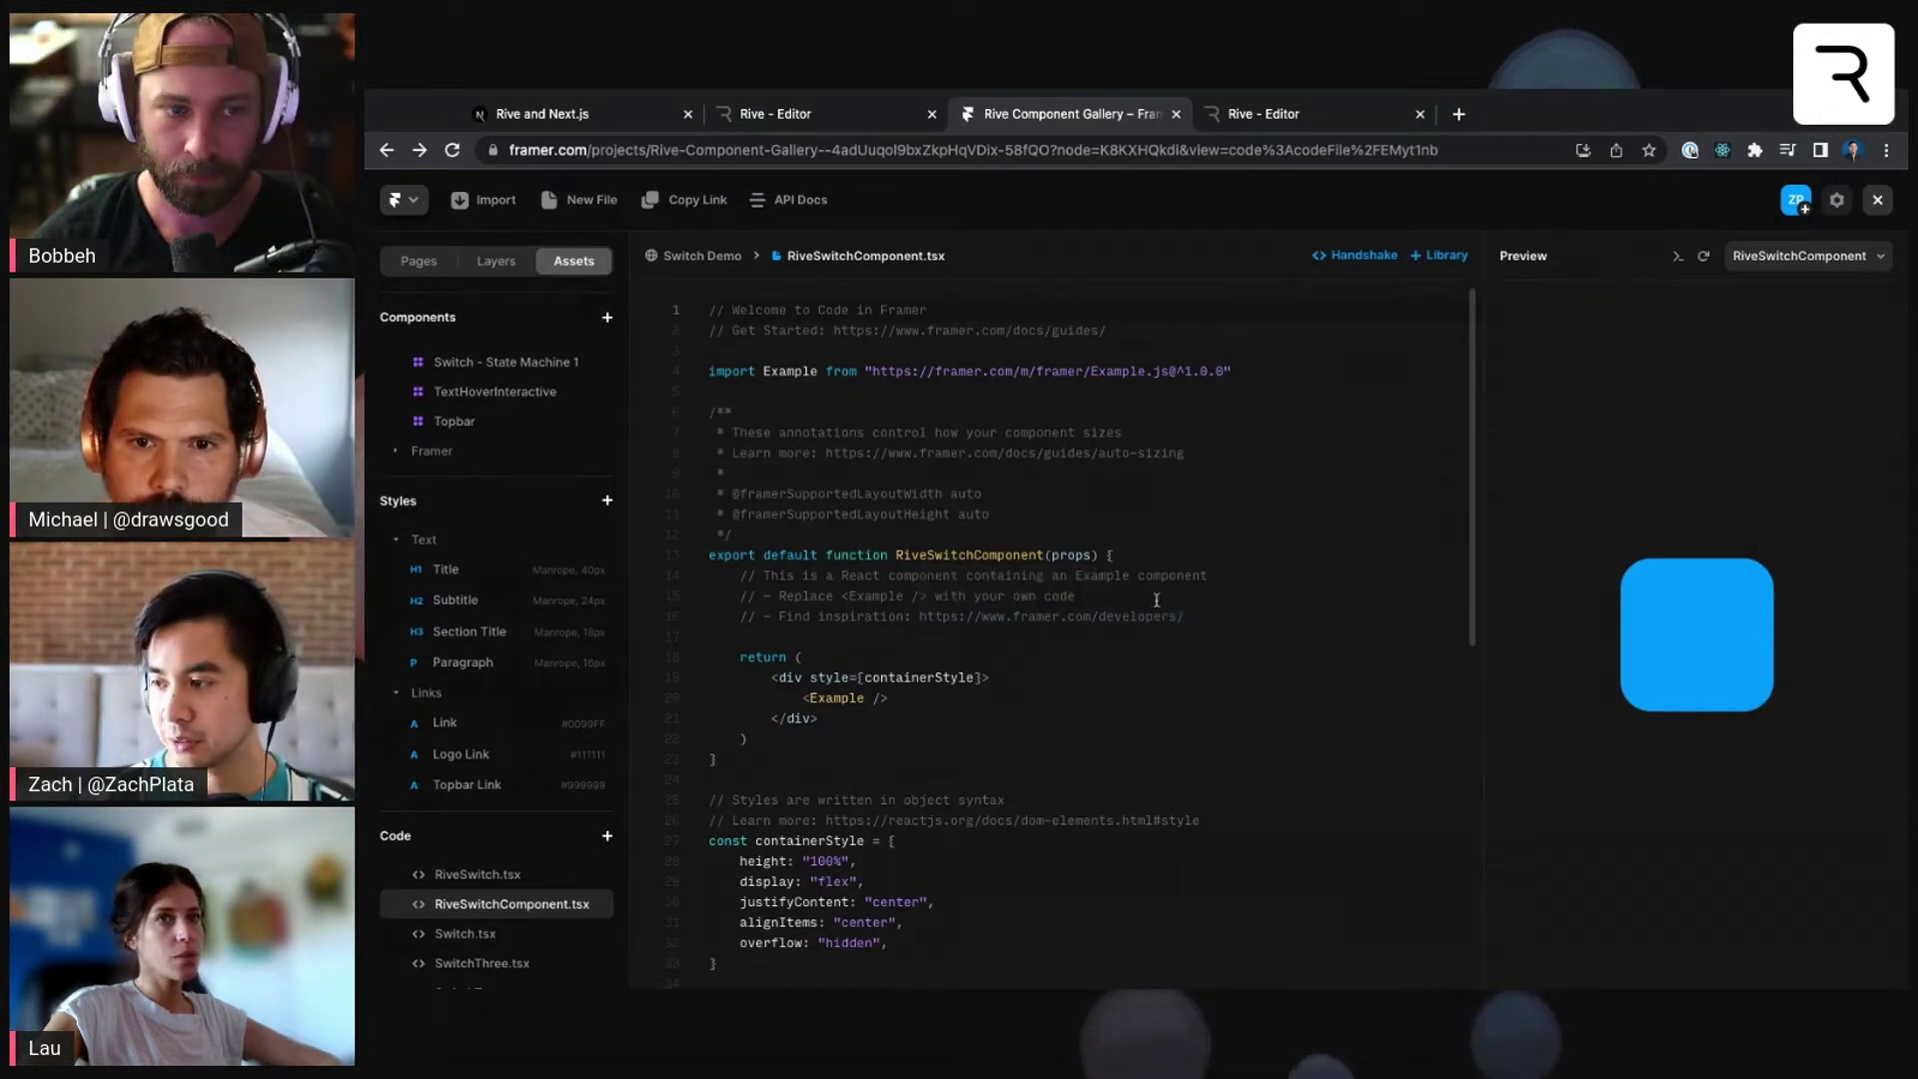
- Replace the RiveSwitchComponent.tsx template with the copied Rive code and save it
{"action": "left_click", "coordinate": [1038, 561]}
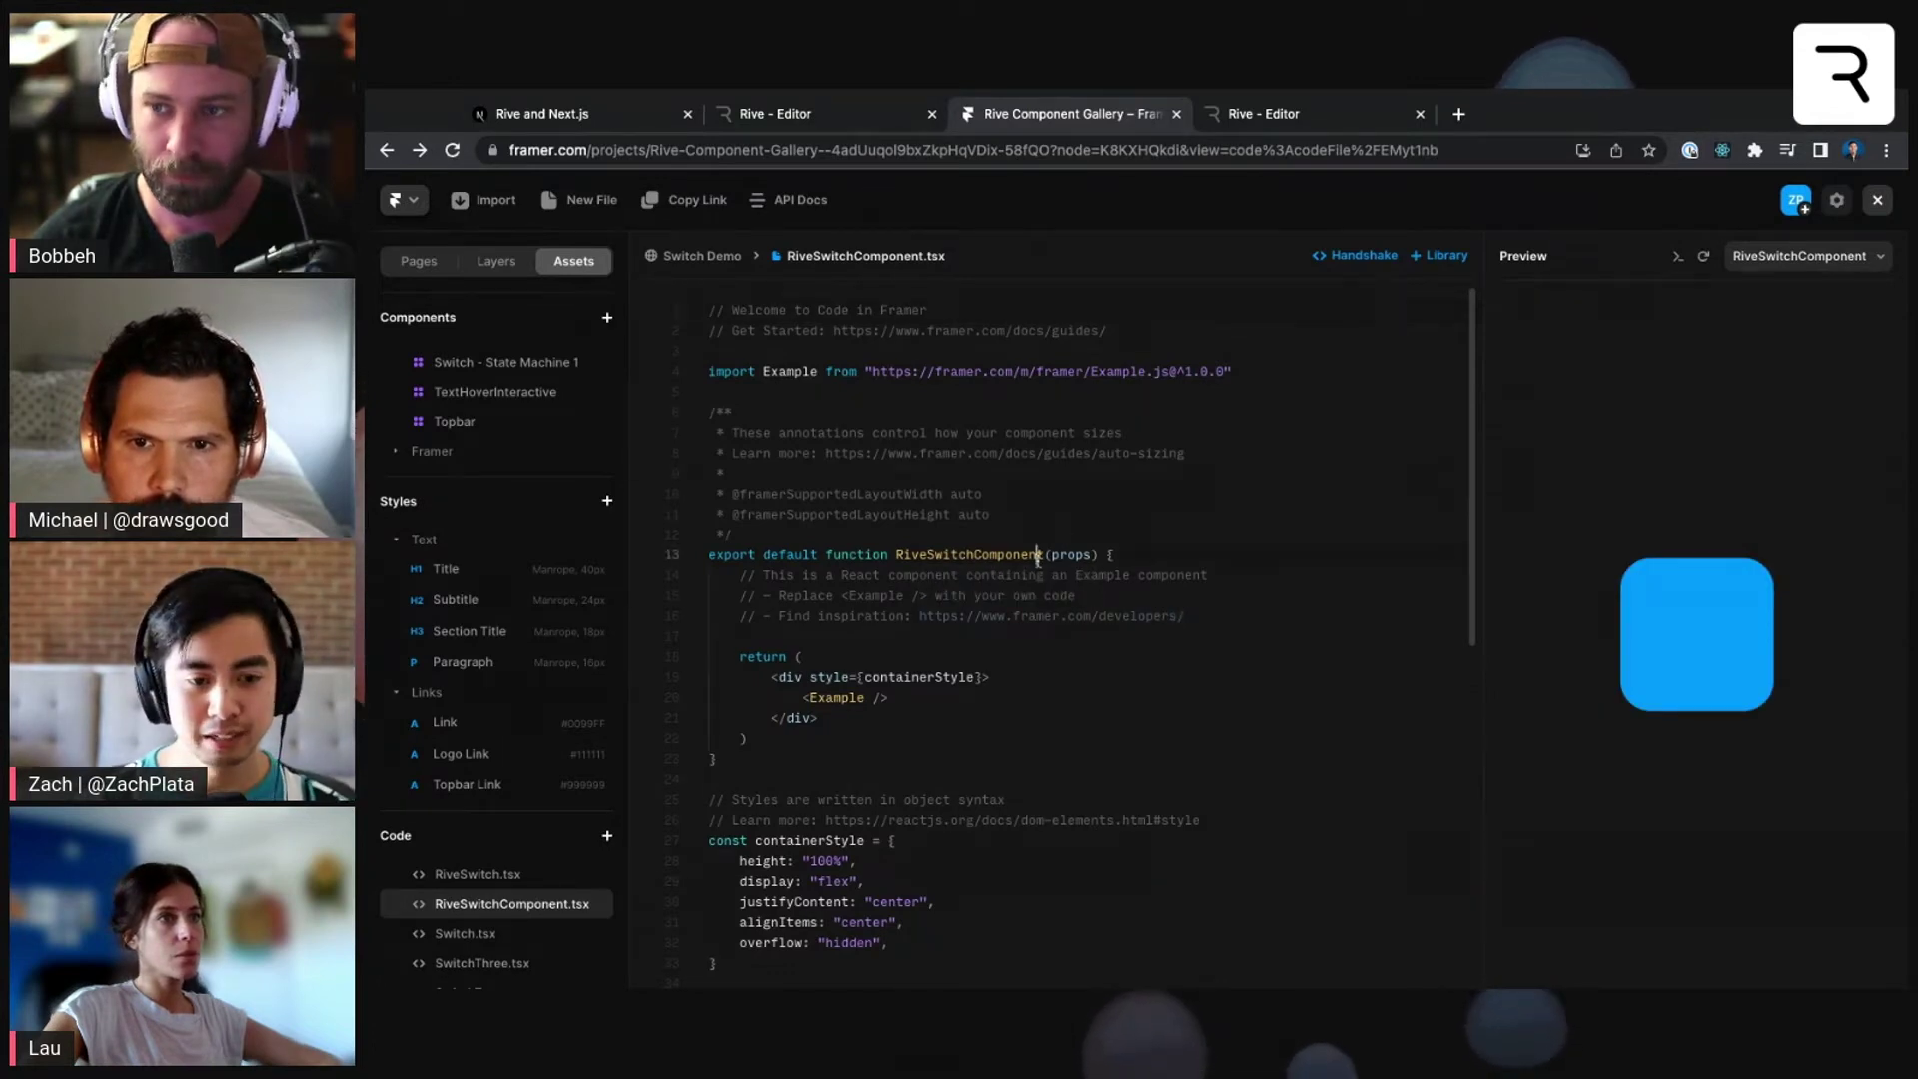
{"action": "key", "text": "ctrl+a"}
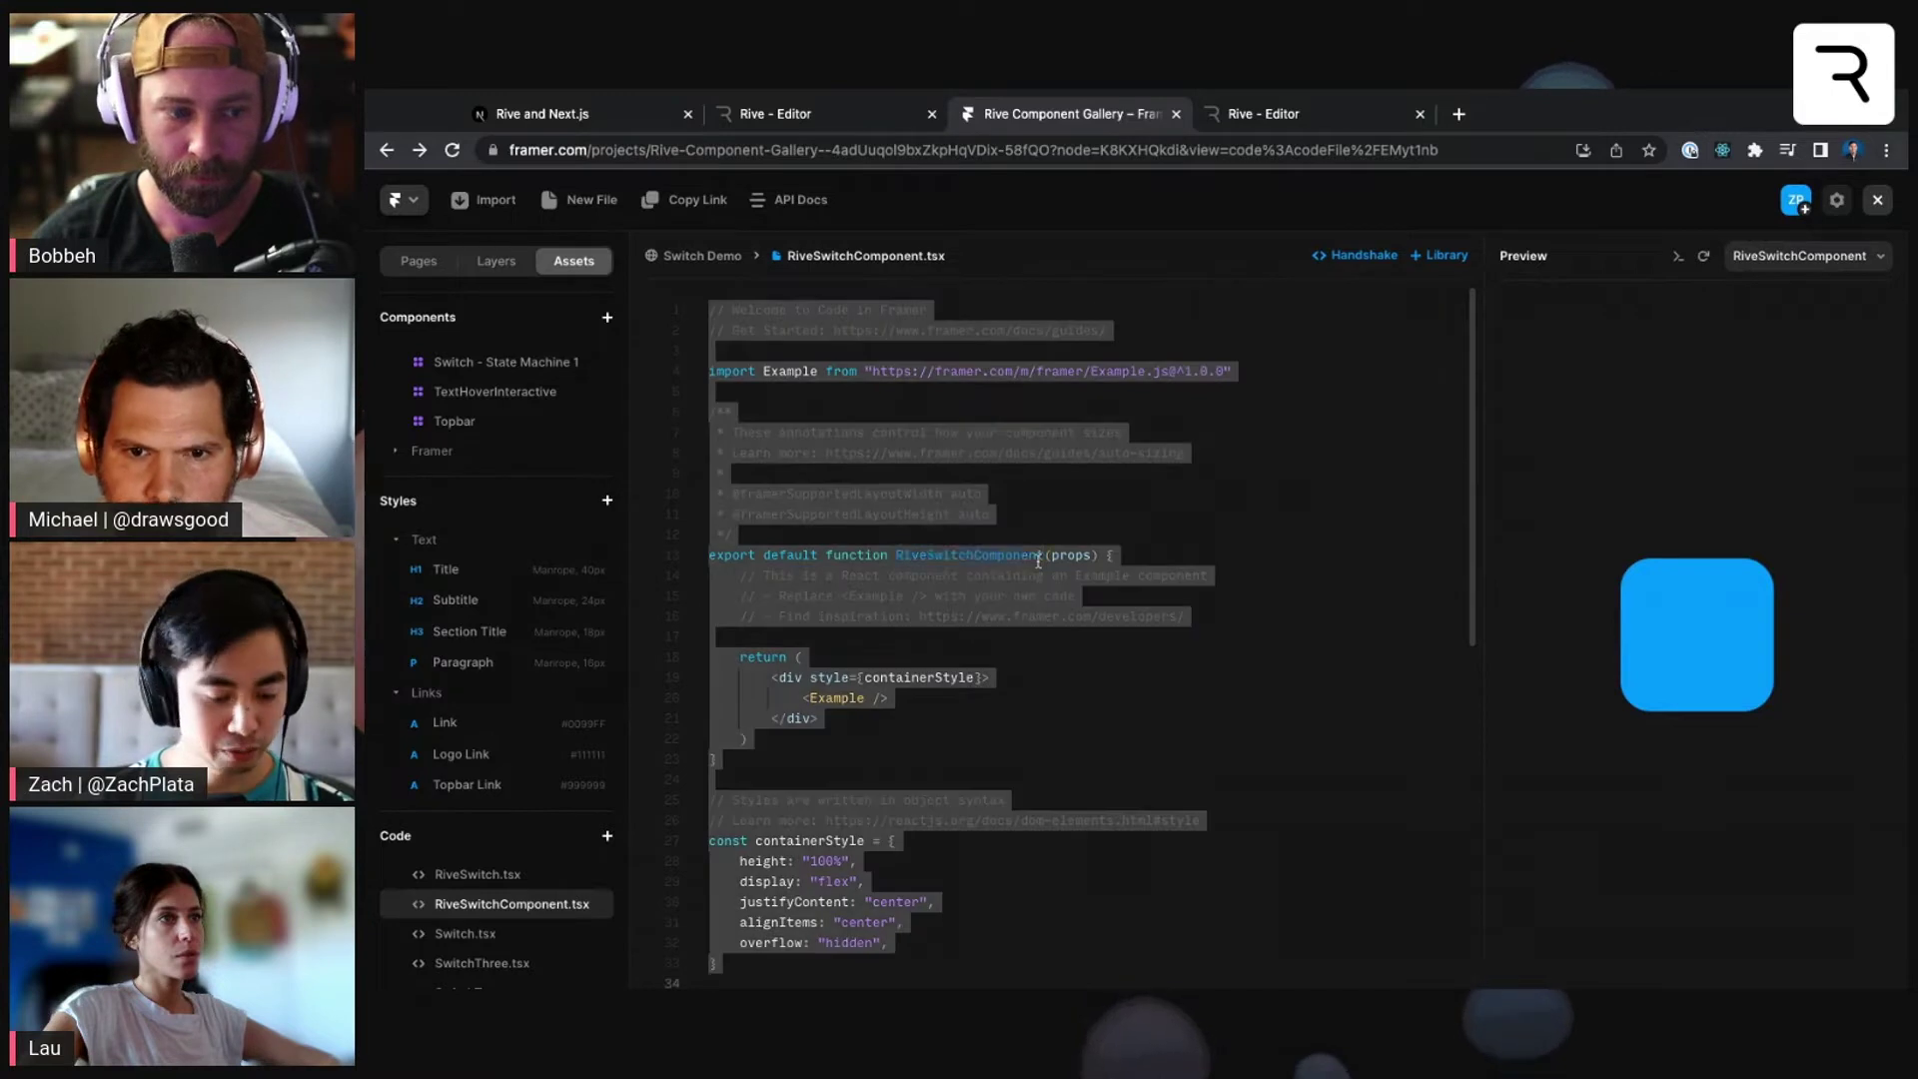
{"action": "type", "text": "import React, { useEffect } from \"react\" import { addPropertyControls } from \"framer\" import _ from \"@rive-app/react-canvas\" import RiveComponent, {     componentName, propertyControls } from \"https://rive.app/api/s/hLvSzrEWrkuGAdwDCMortQ/framer/\"  /**  * @framerSupportedLayoutWidth any-prefer-fixed  * @framerSupportedLayoutHeight any-prefer-fixed  */ export default RiveComponent as React.ComponentType RiveComponent.displayName = componentName  addPropertyControls(RiveComponent, propertyControls)"}
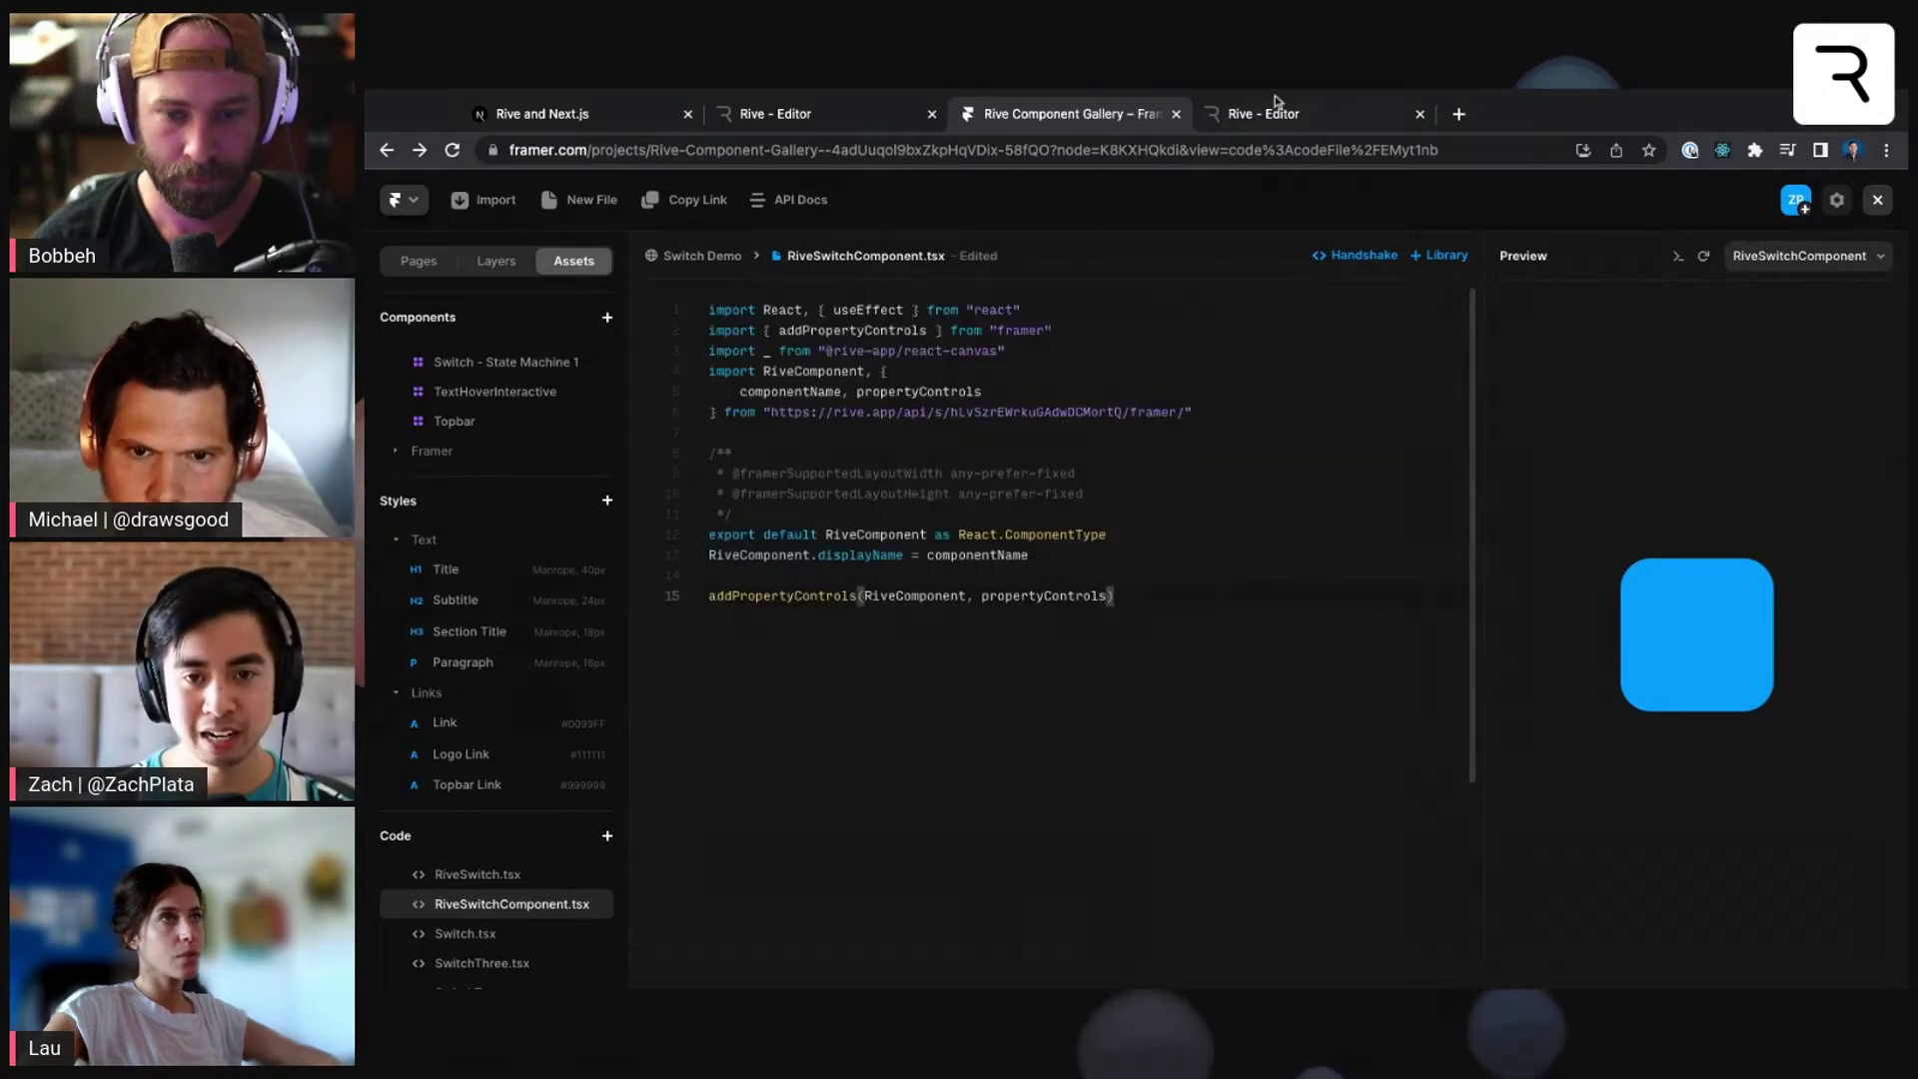
{"action": "key", "text": "ctrl+s"}
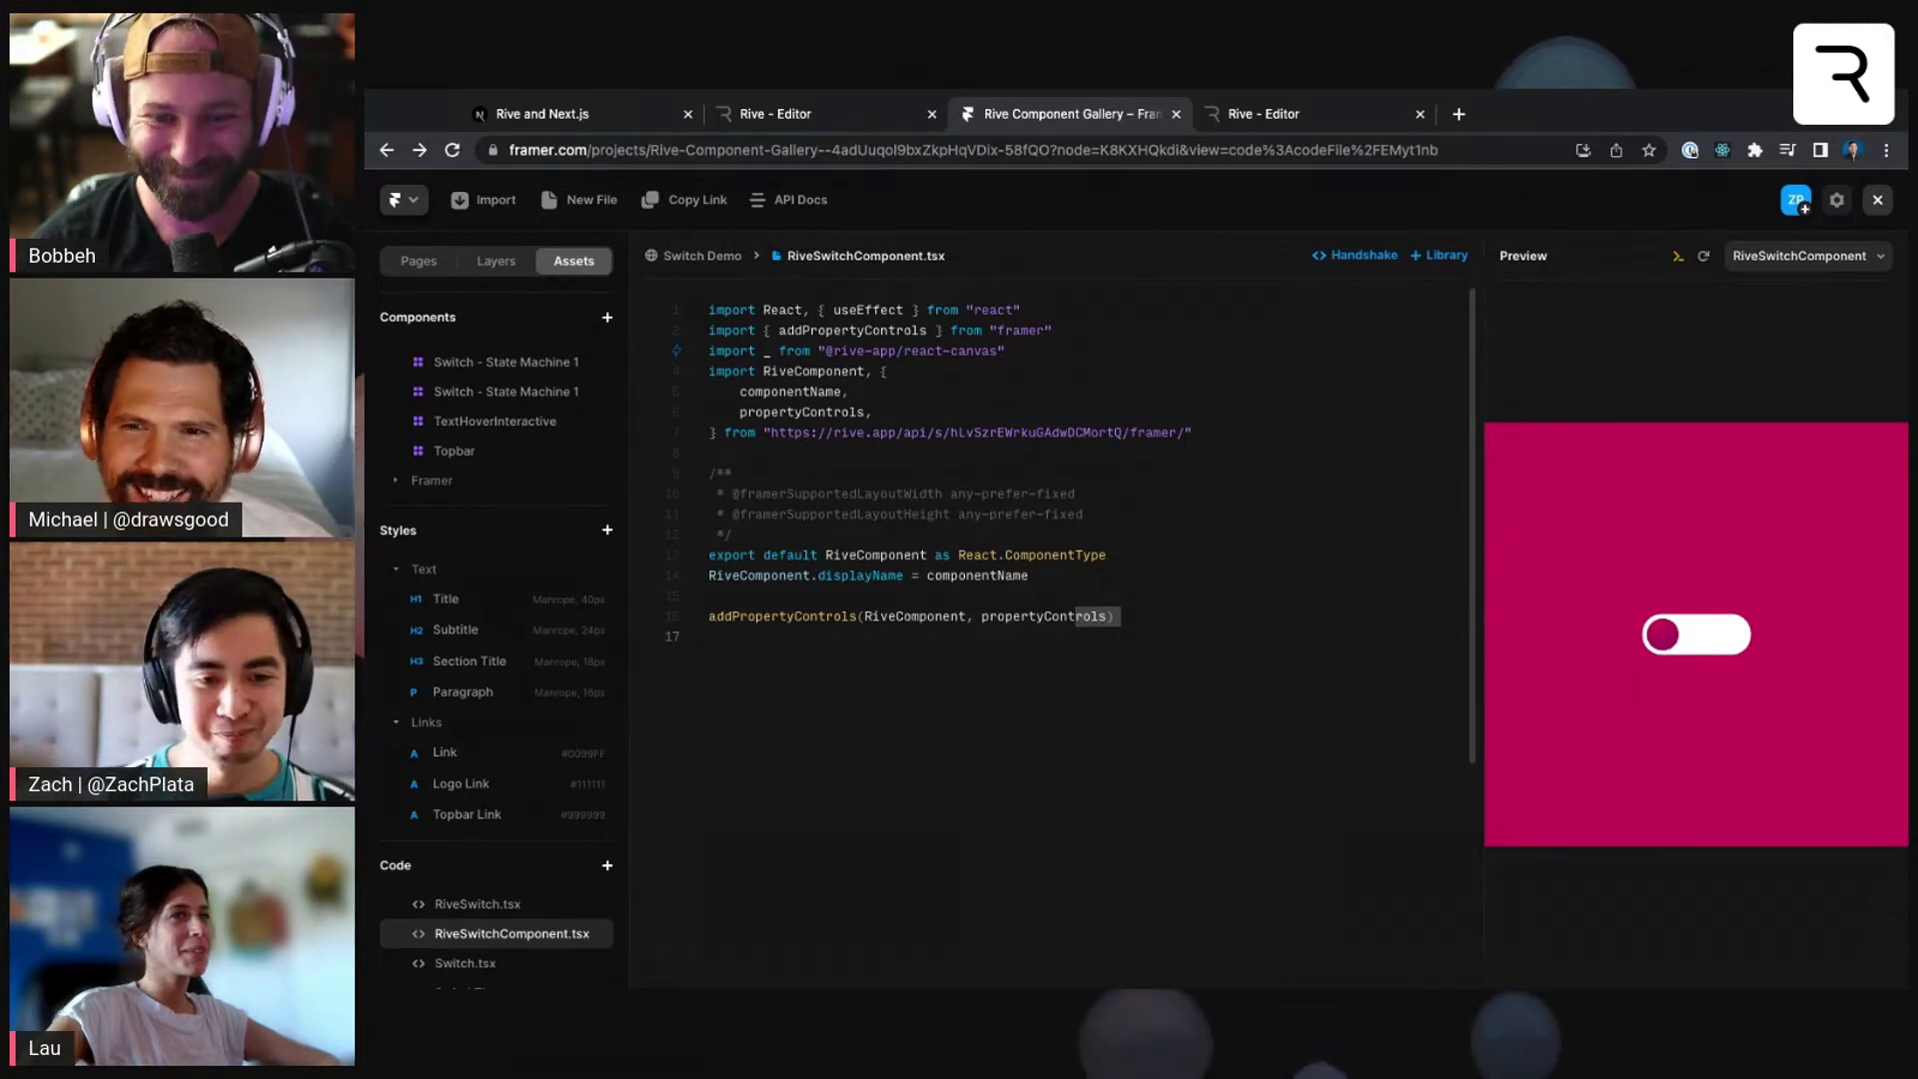
- Toggle the previewed switch on and off, then close the code file
{"action": "left_click", "coordinate": [1695, 628]}
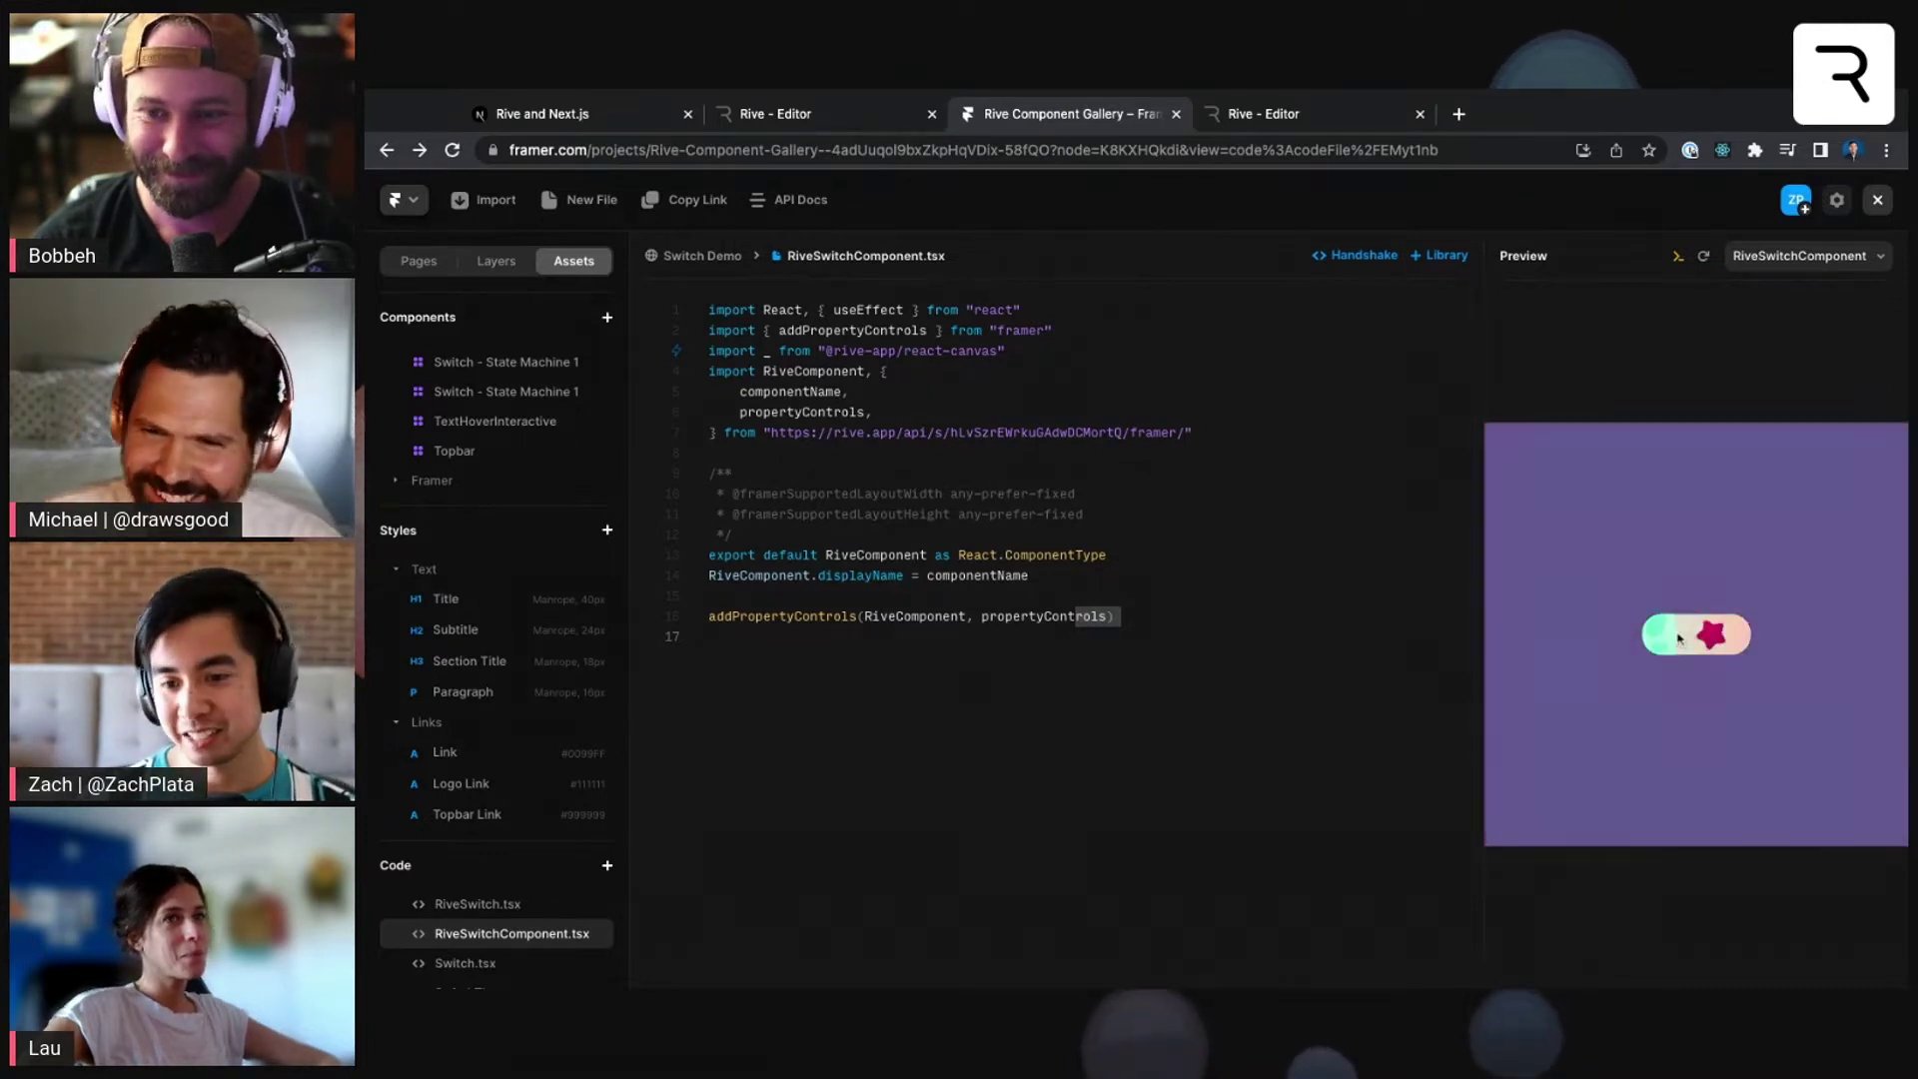
{"action": "left_click", "coordinate": [1678, 638]}
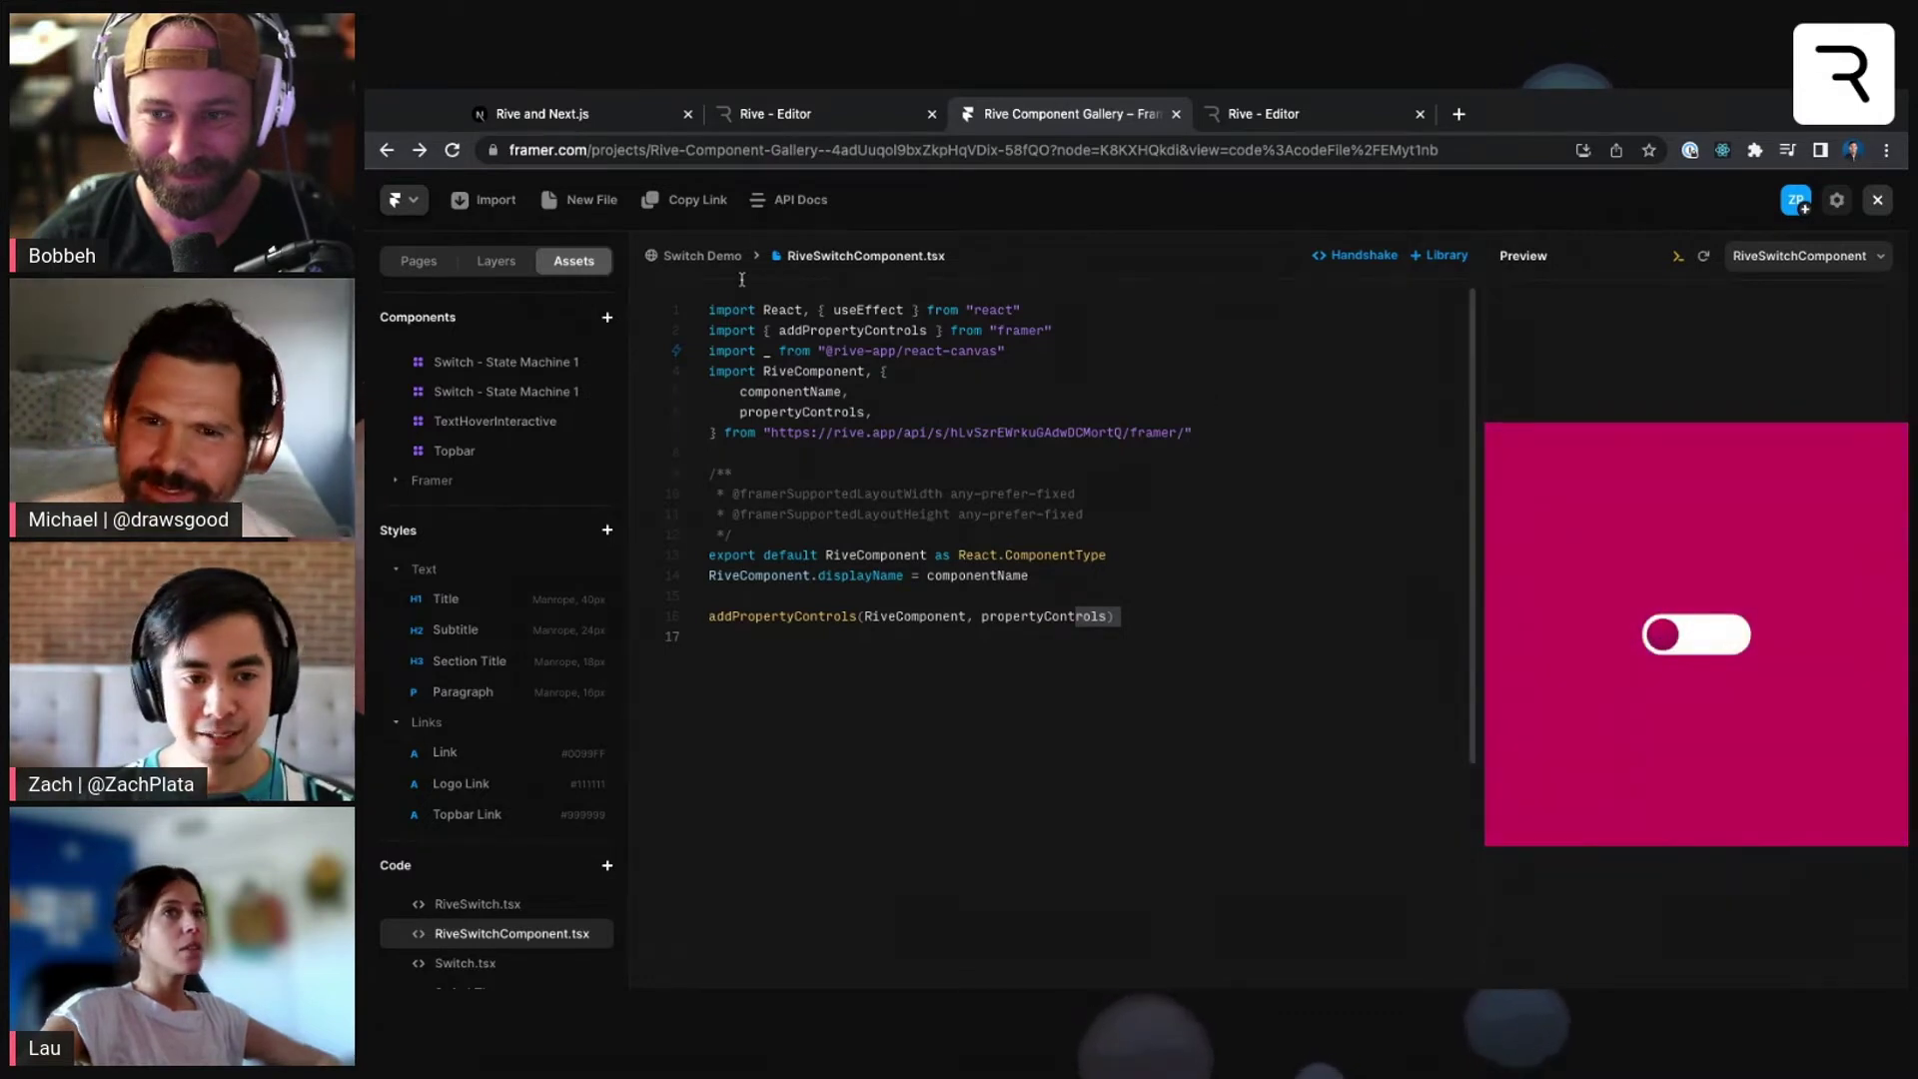
{"action": "key", "text": "Escape"}
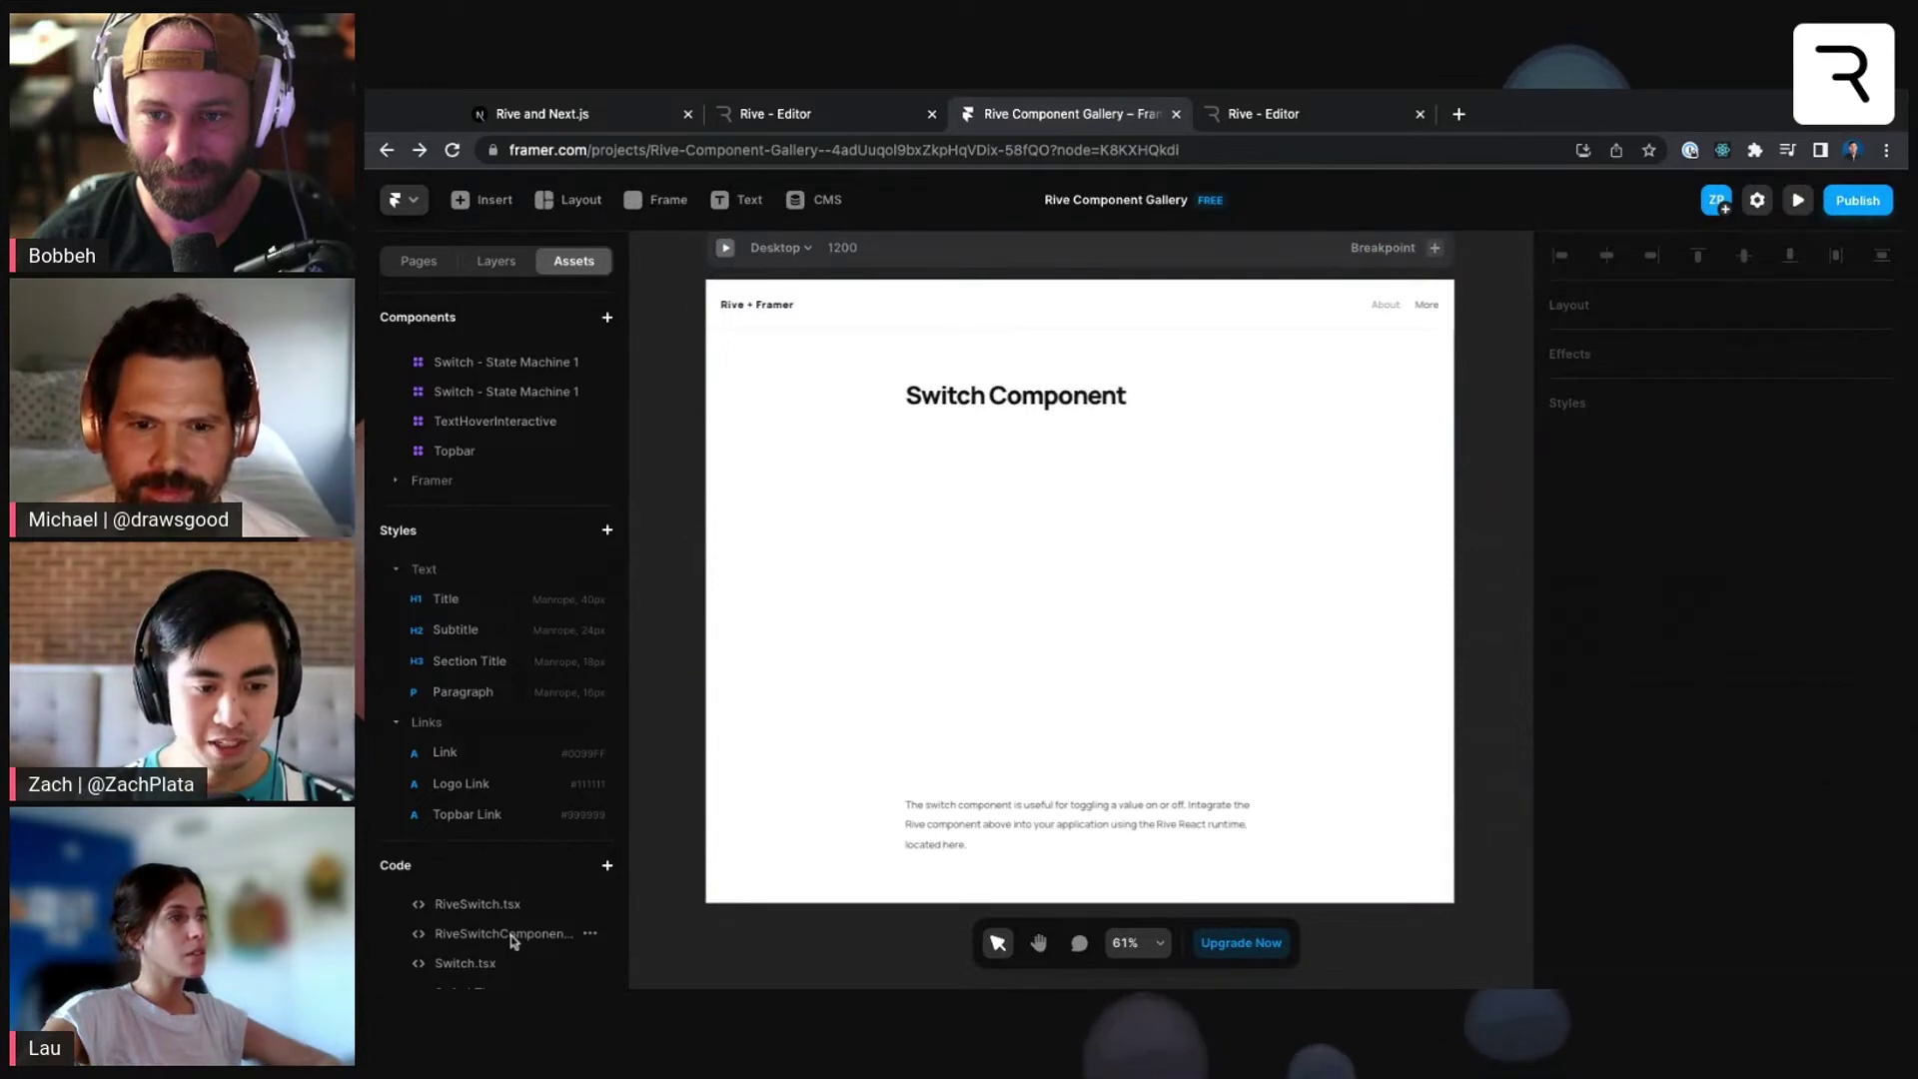
- Drag RiveSwitchComponent onto the page below the heading and enlarge it to about 428×421
{"action": "left_click_drag", "start_coordinate": [512, 941], "coordinate": [1071, 567]}
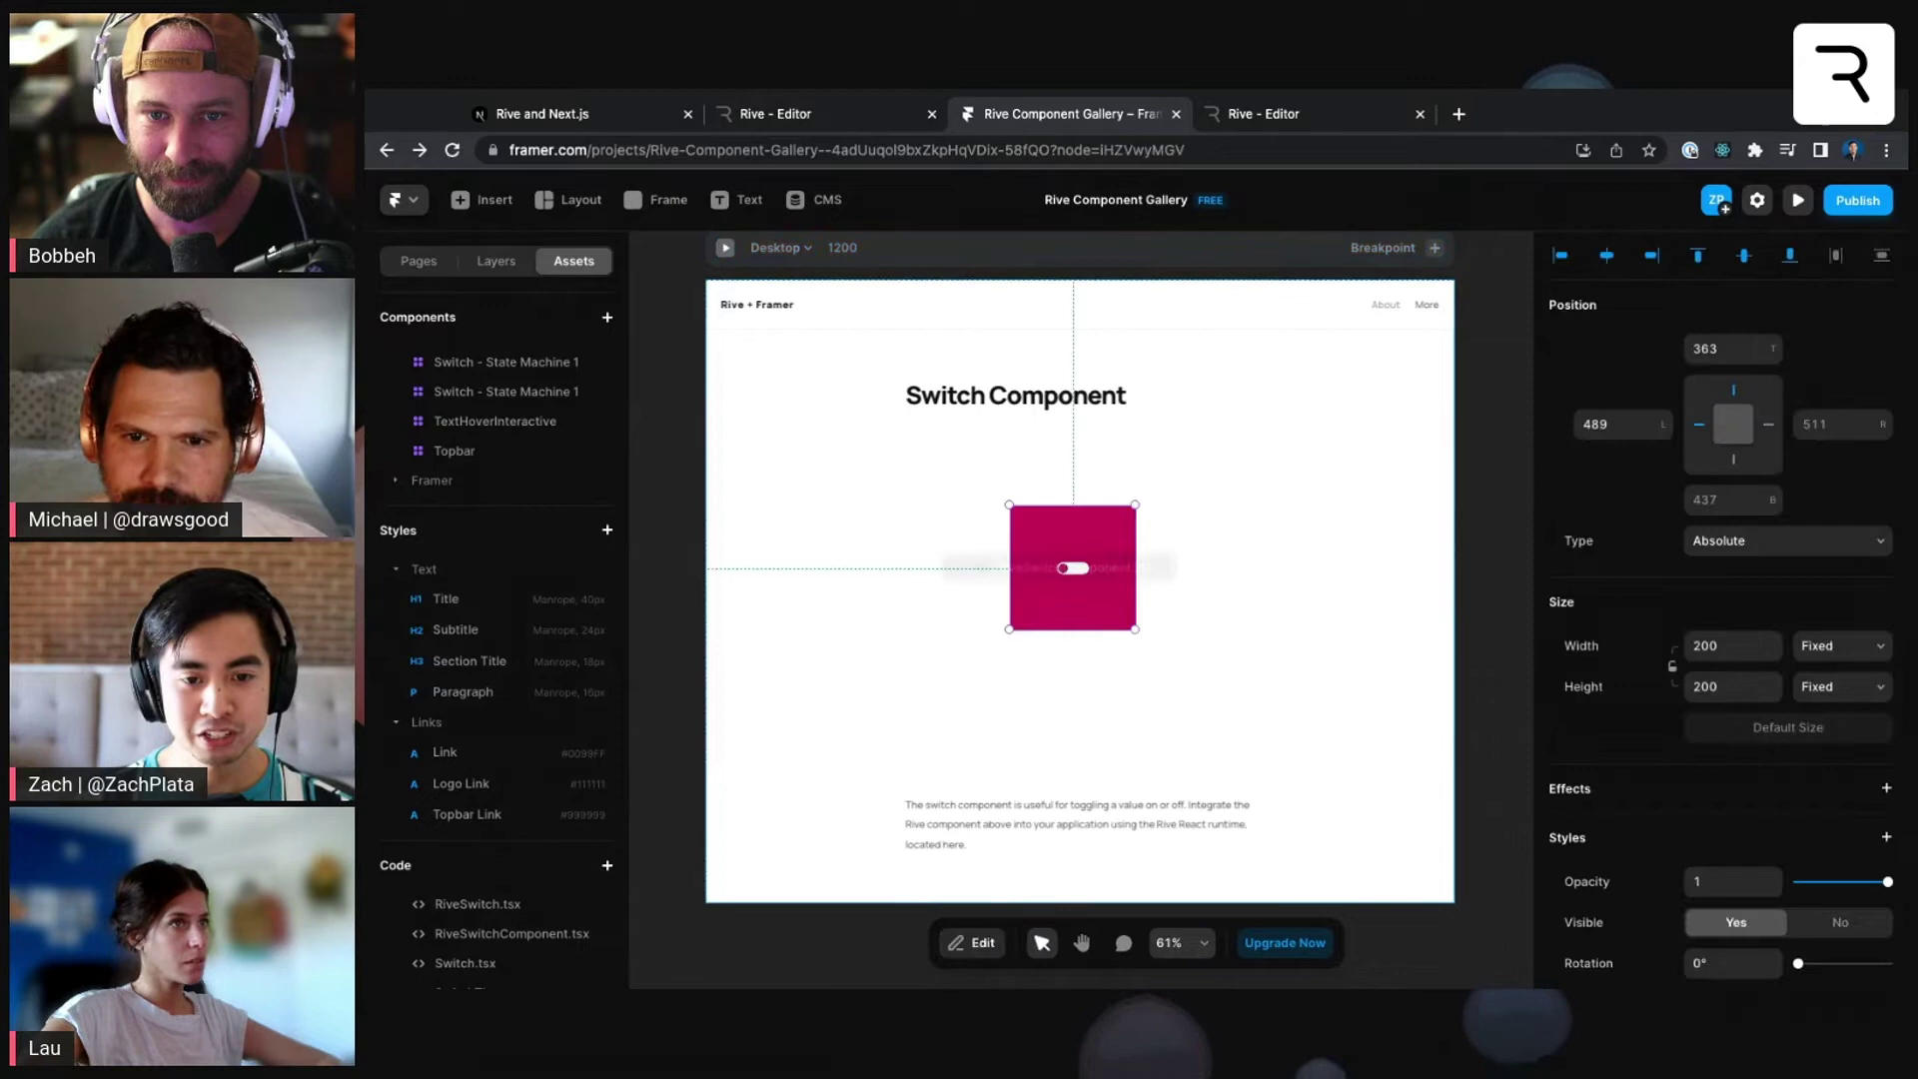
{"action": "left_click_drag", "start_coordinate": [1134, 628], "coordinate": [1199, 703]}
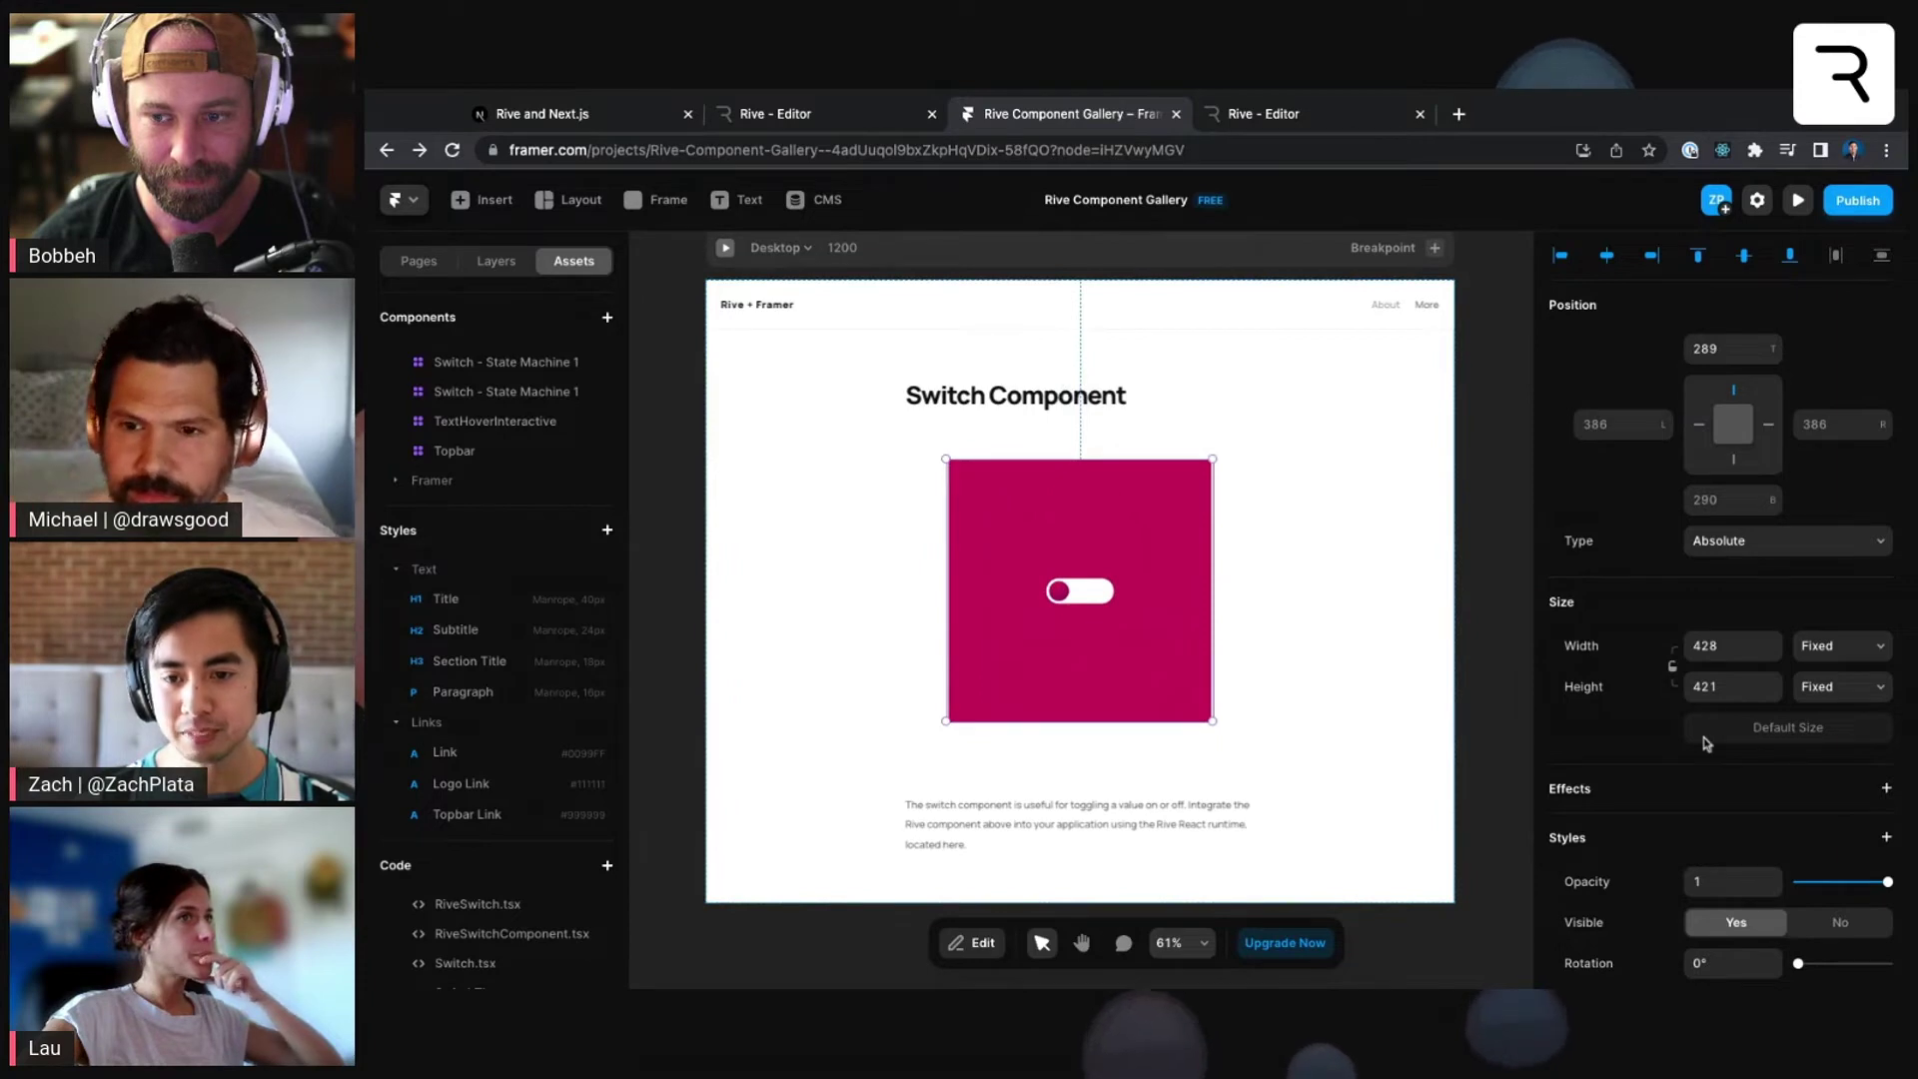
{"action": "scroll", "coordinate": [1706, 743], "scroll_direction": "down", "scroll_amount": 5}
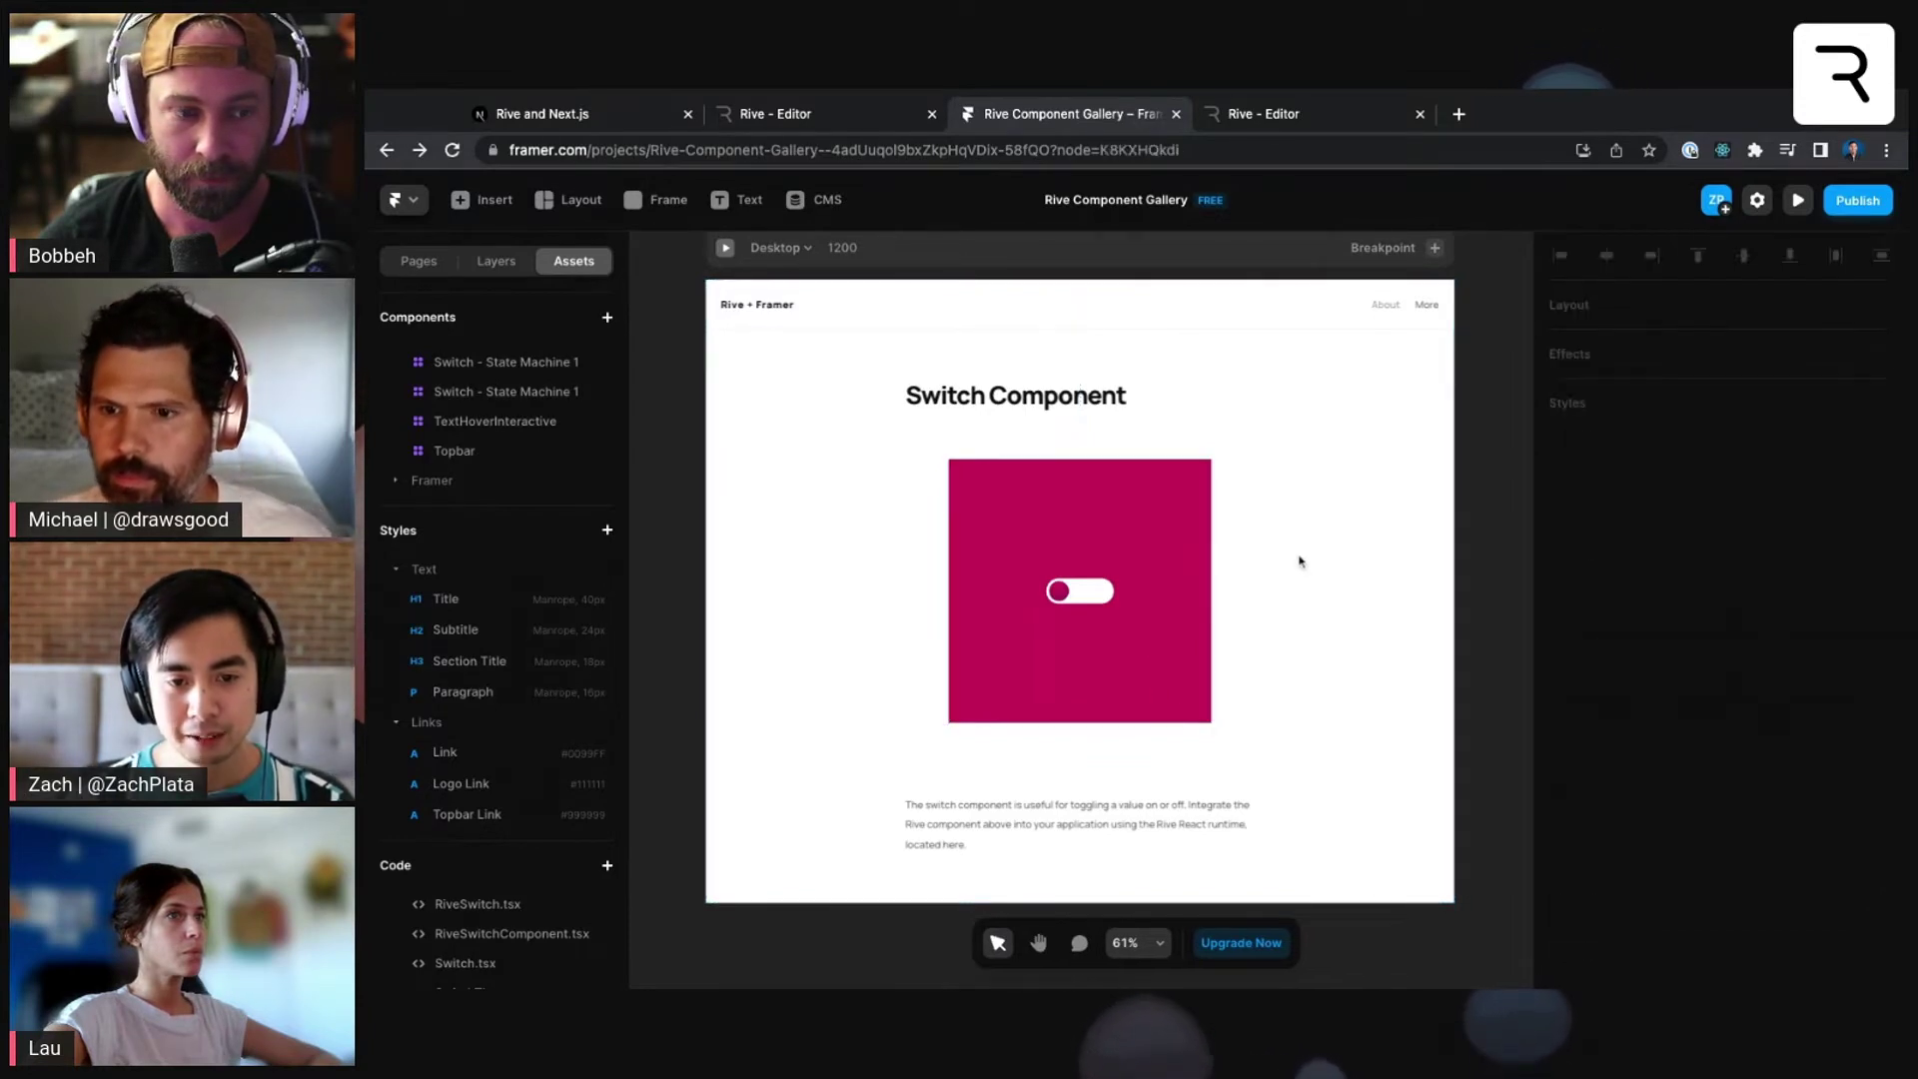
{"action": "left_click", "coordinate": [1055, 596]}
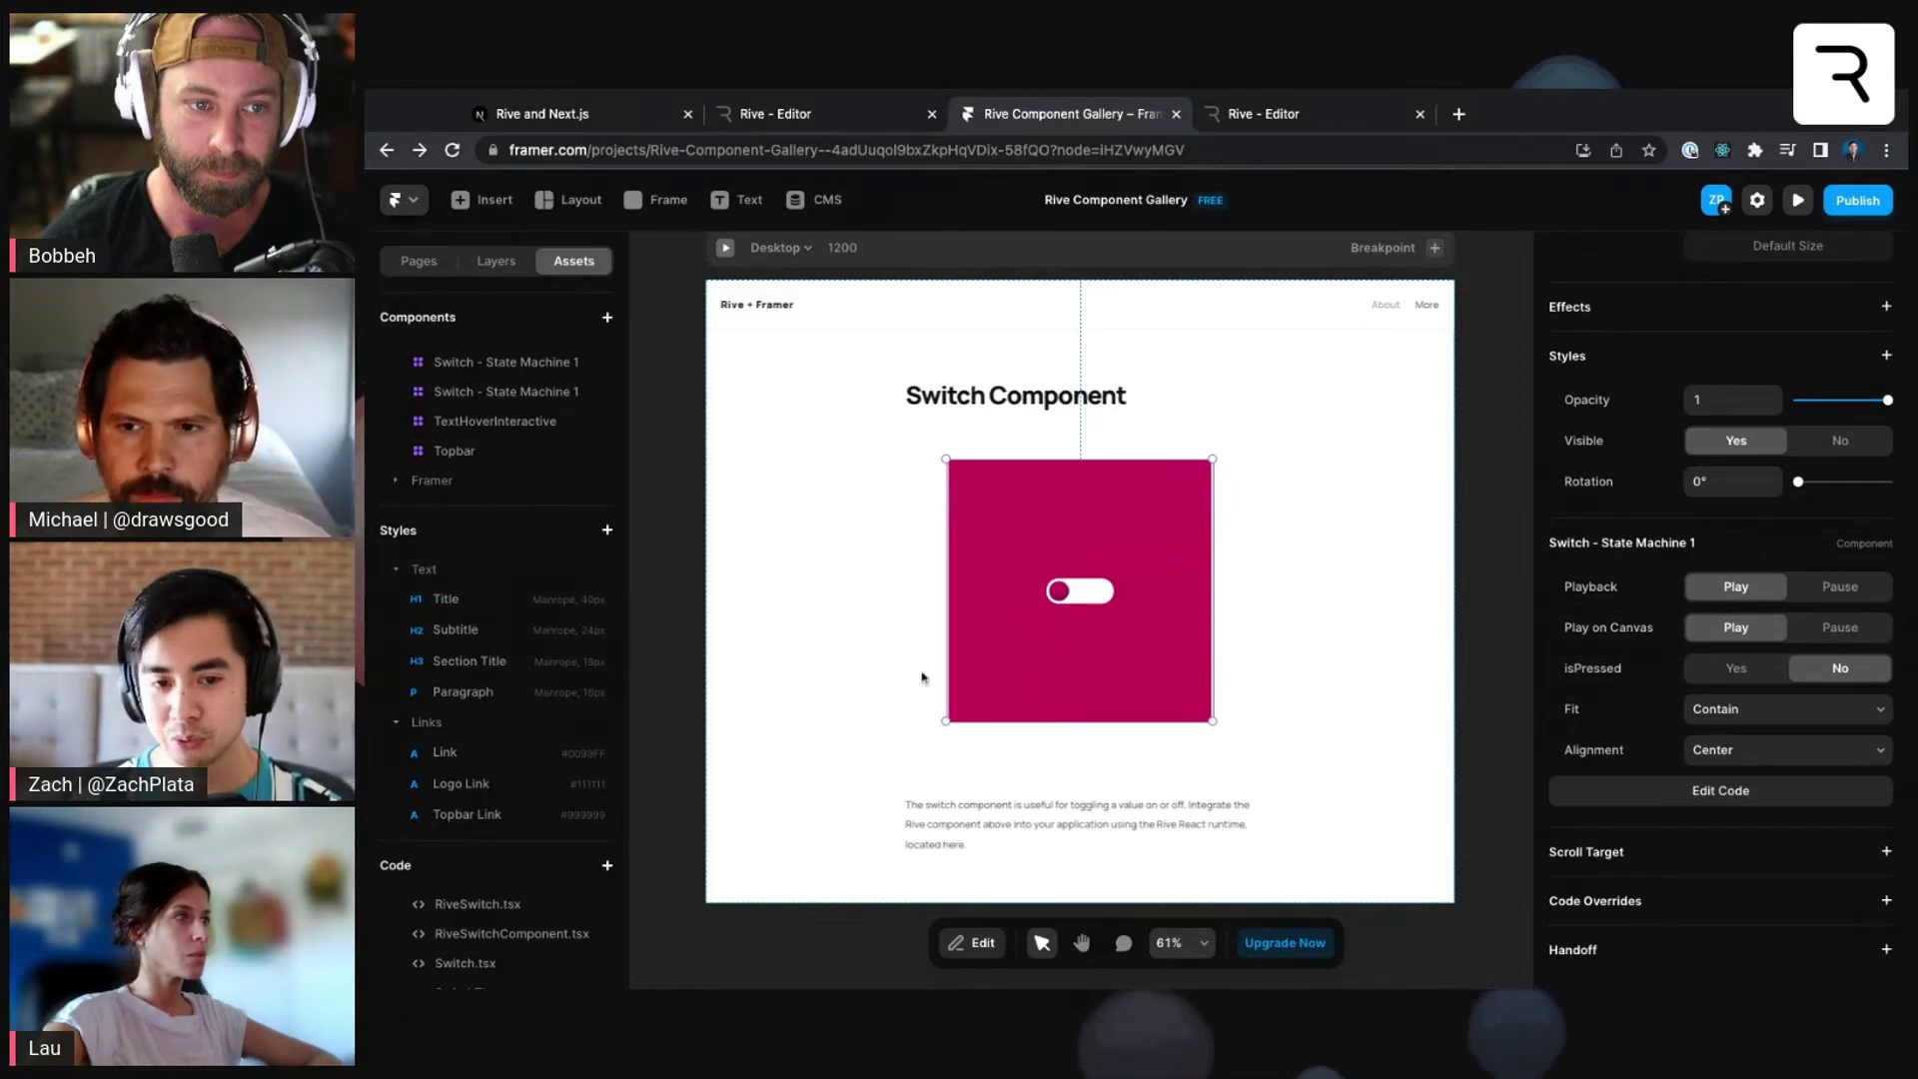
- Search Insert for Button and place a Click button below the switch
{"action": "left_click", "coordinate": [484, 200]}
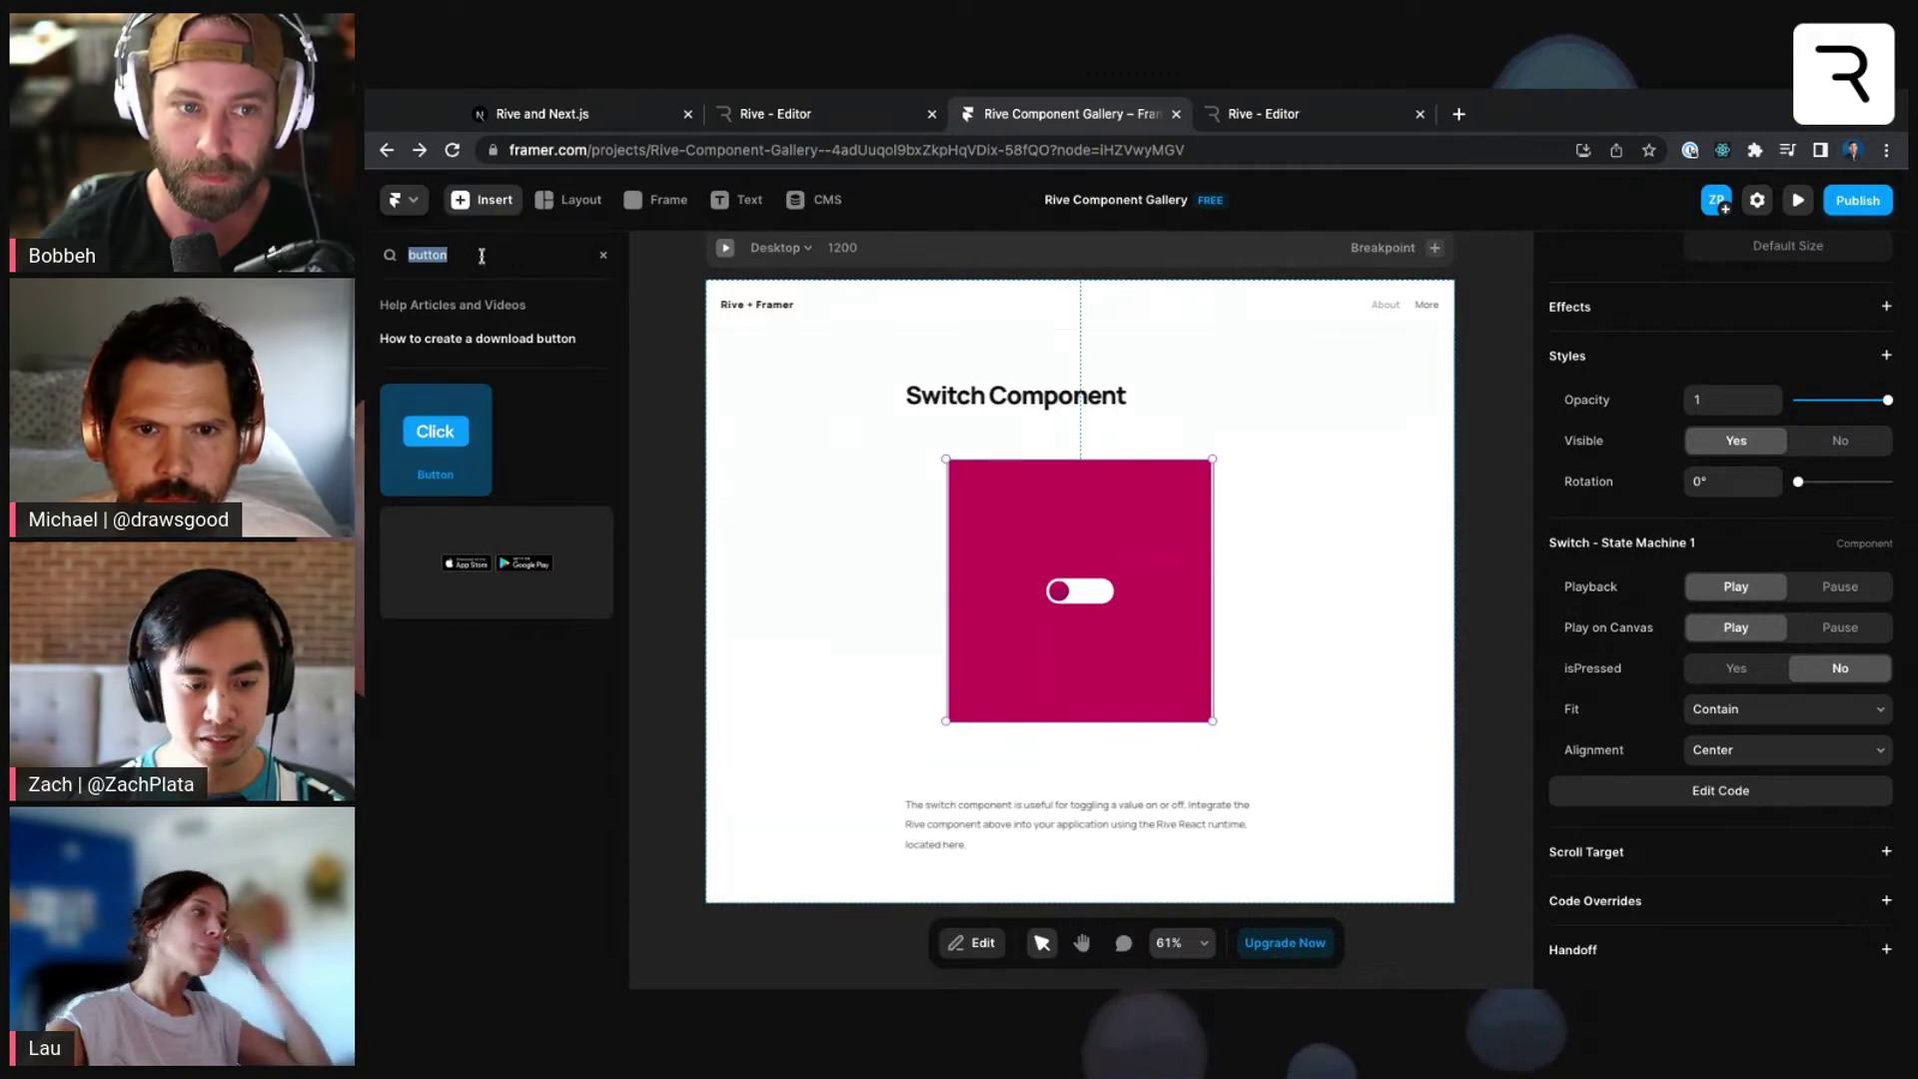
{"action": "key", "text": "BackSpace"}
{"action": "type", "text": "Nutton"}
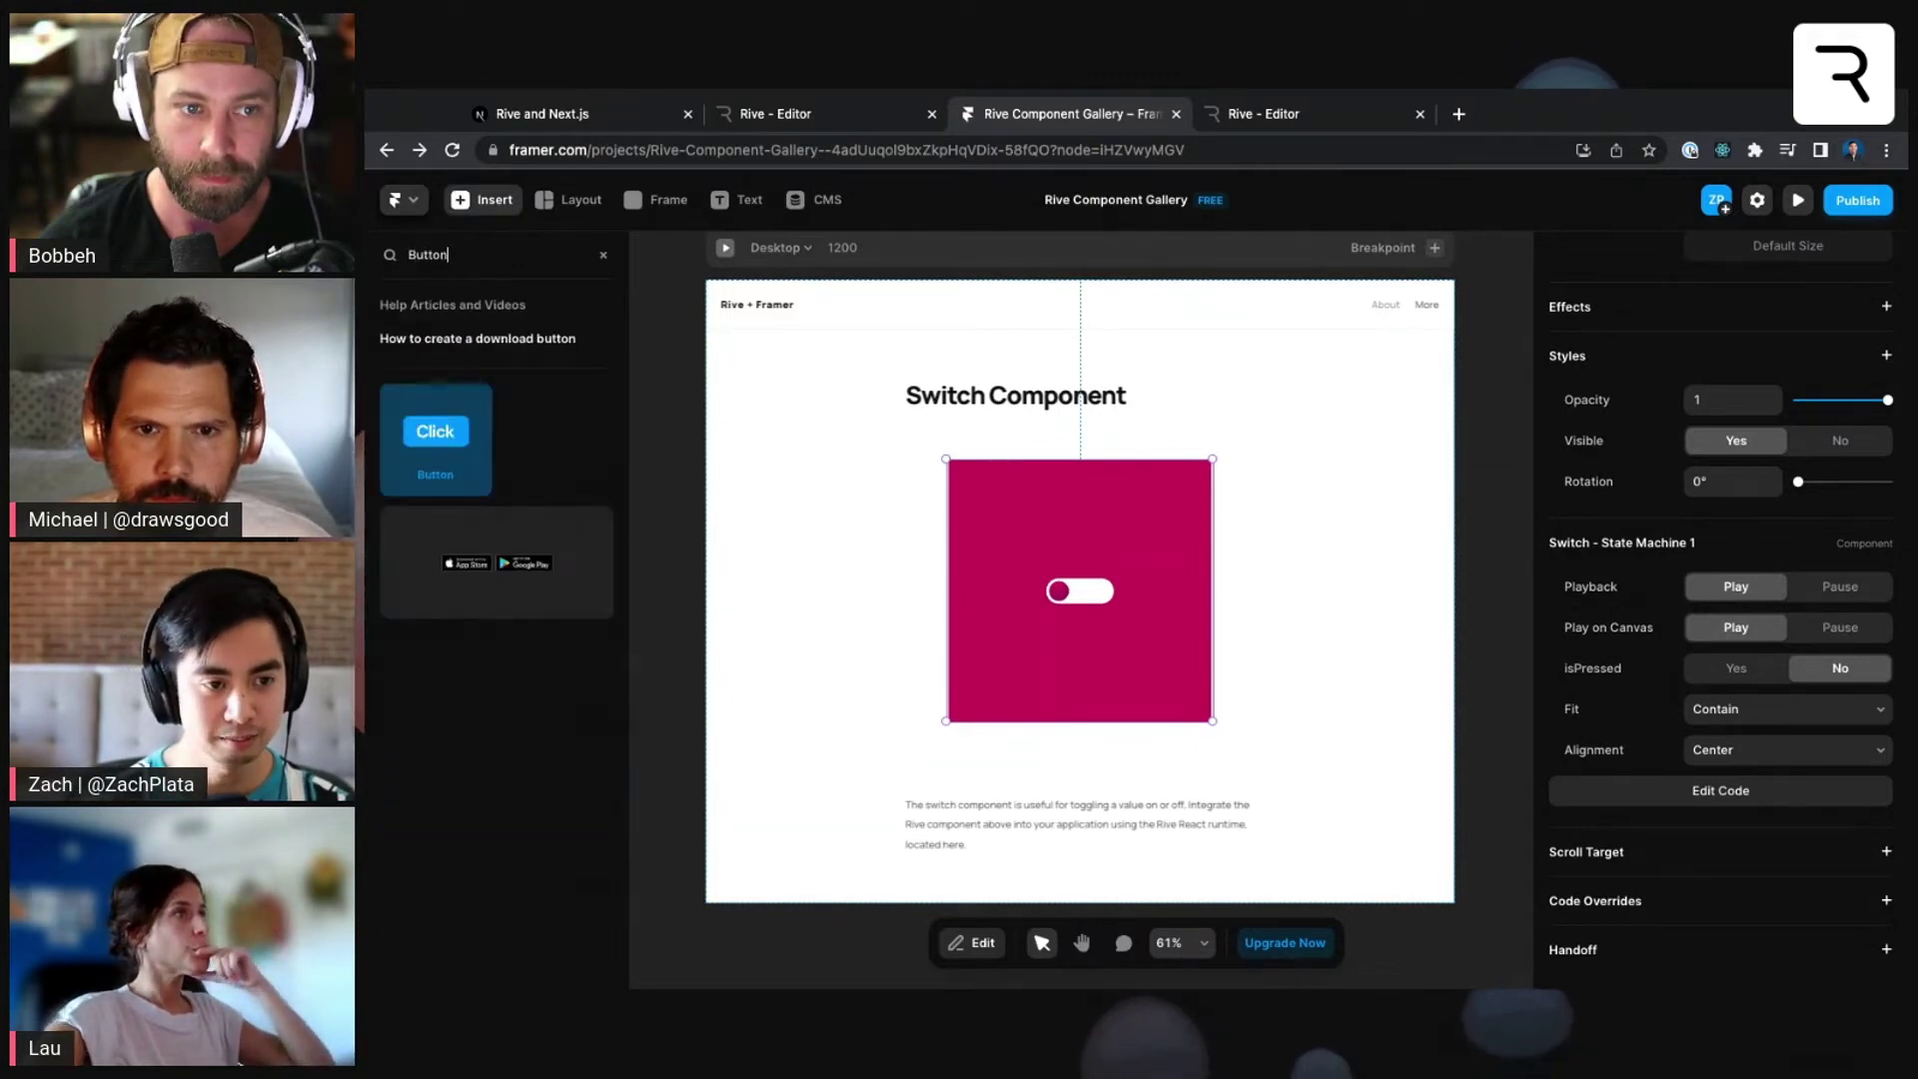
{"action": "left_click_drag", "start_coordinate": [456, 432], "coordinate": [1079, 749]}
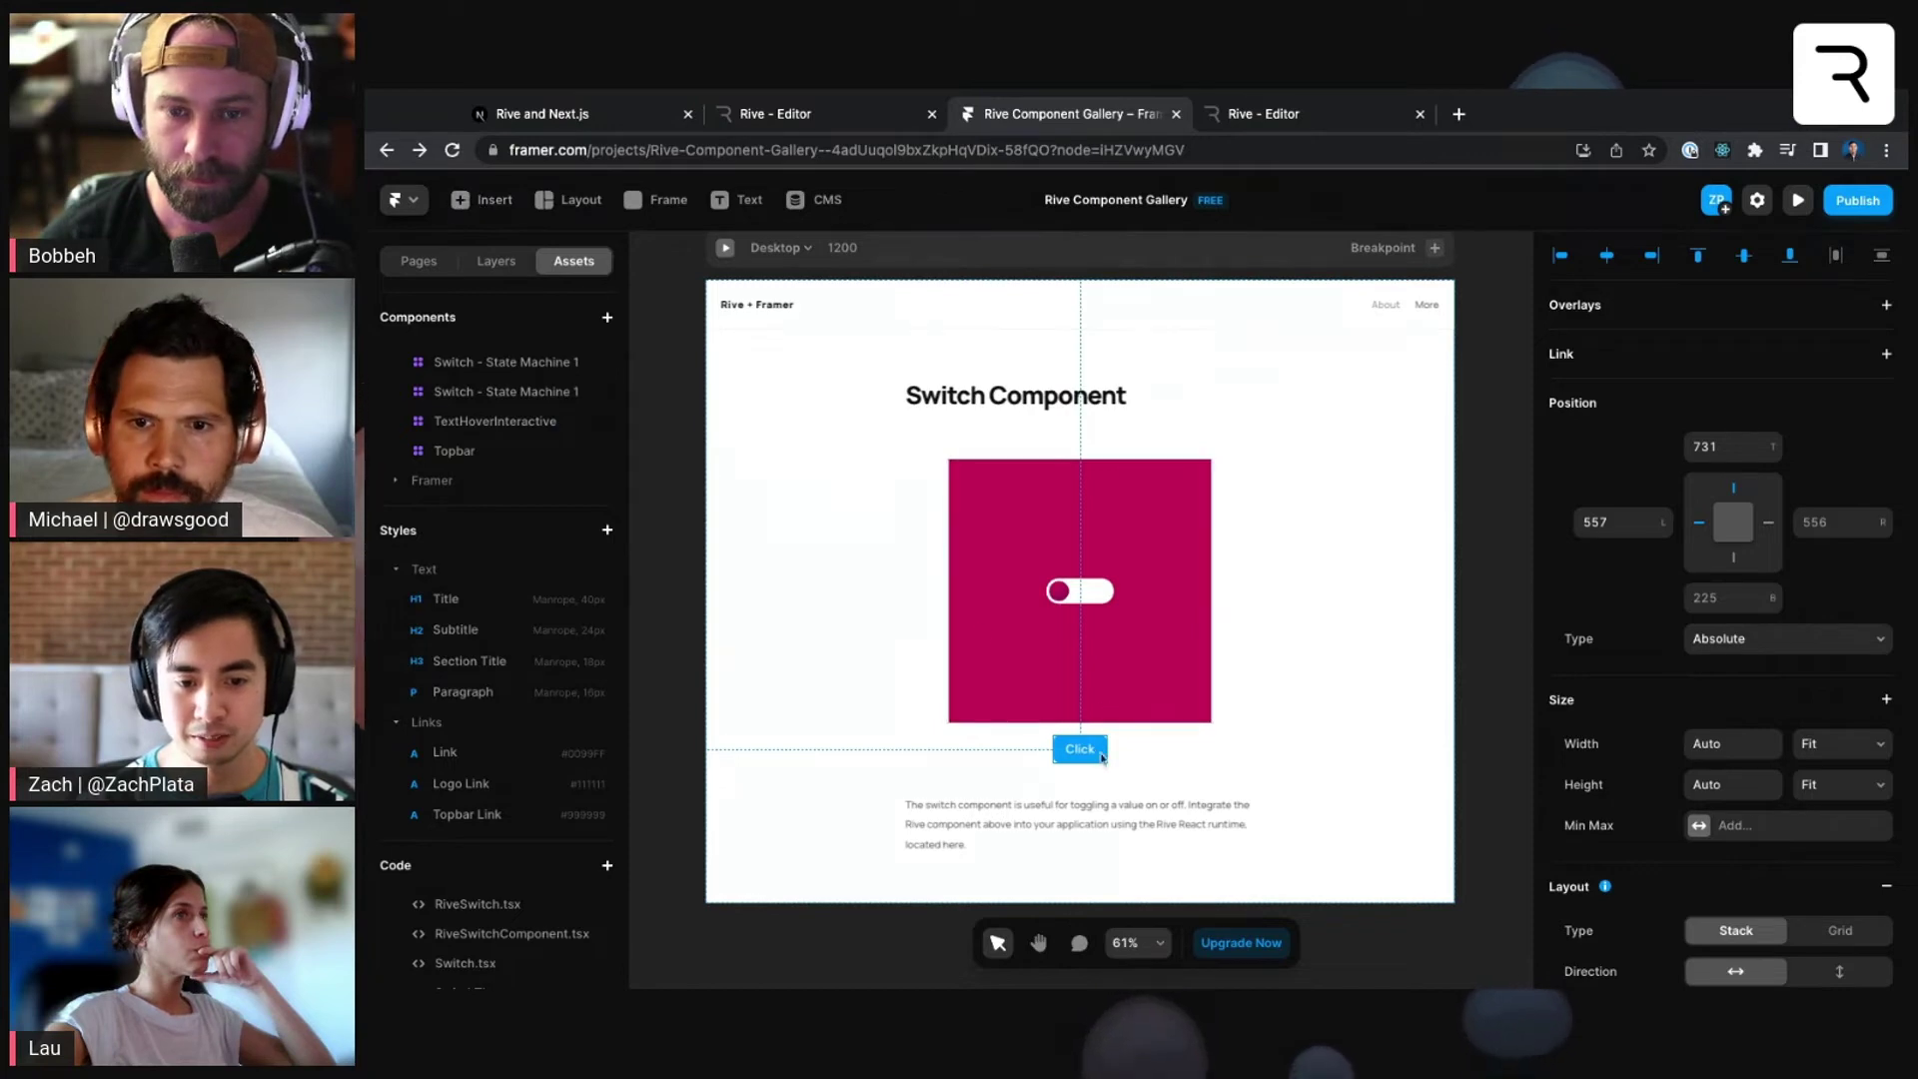
- Change the button's text to 'Hover Me' and centre it horizontally under the switch
{"action": "left_click", "coordinate": [497, 261]}
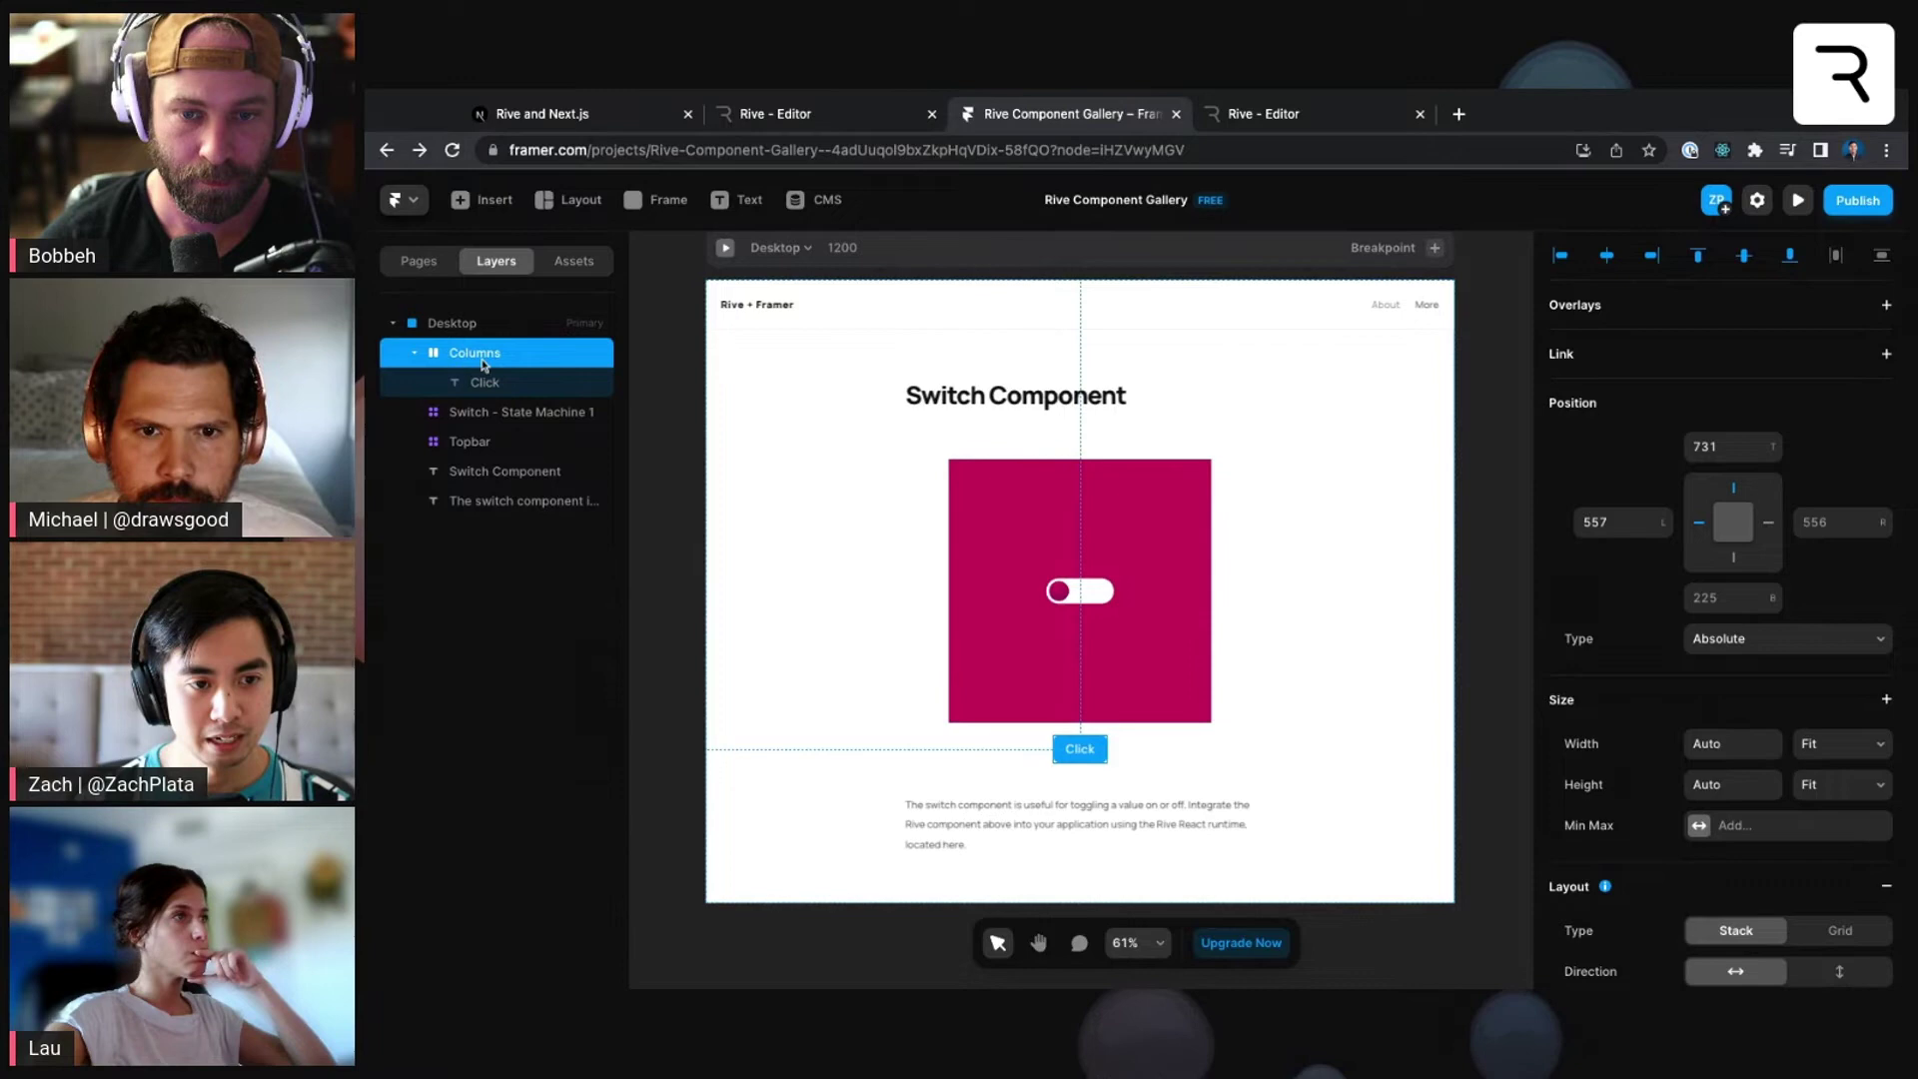
{"action": "left_click", "coordinate": [1081, 754]}
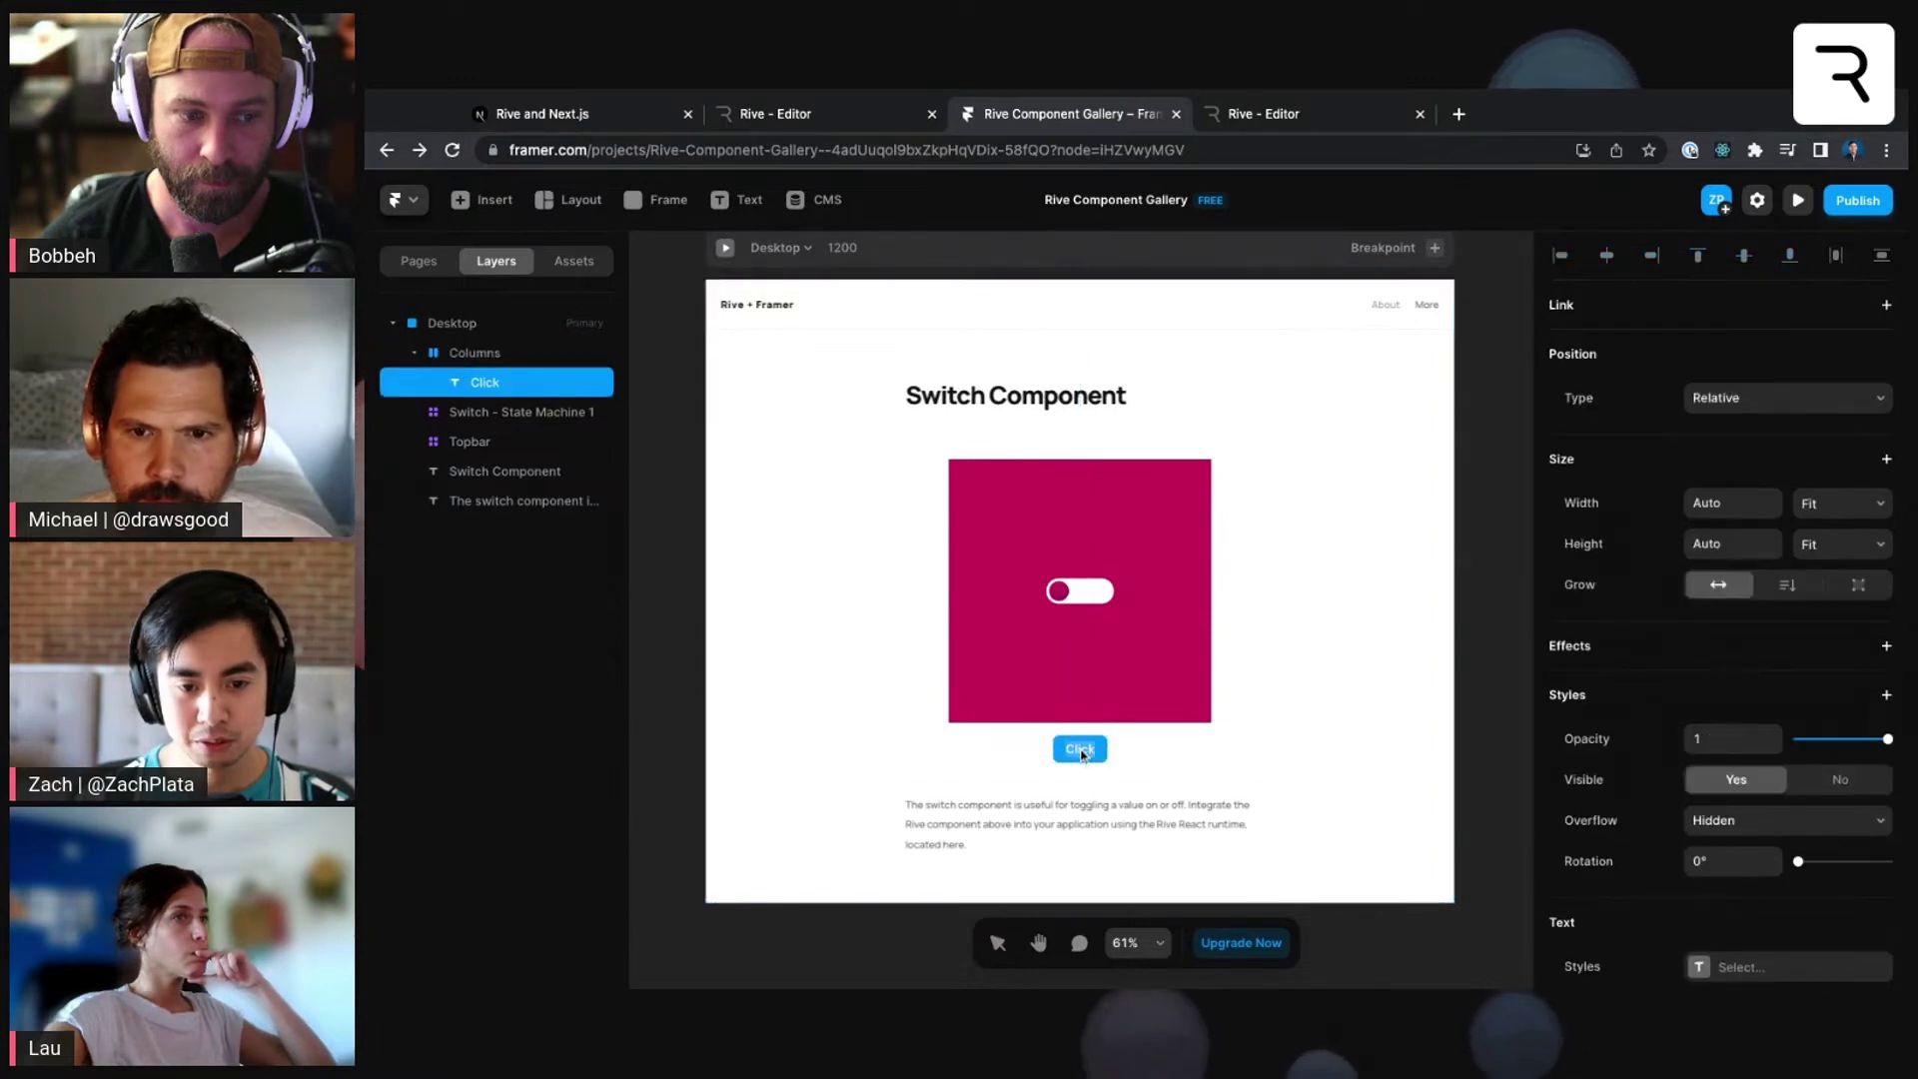
{"action": "type", "text": "Hover Me"}
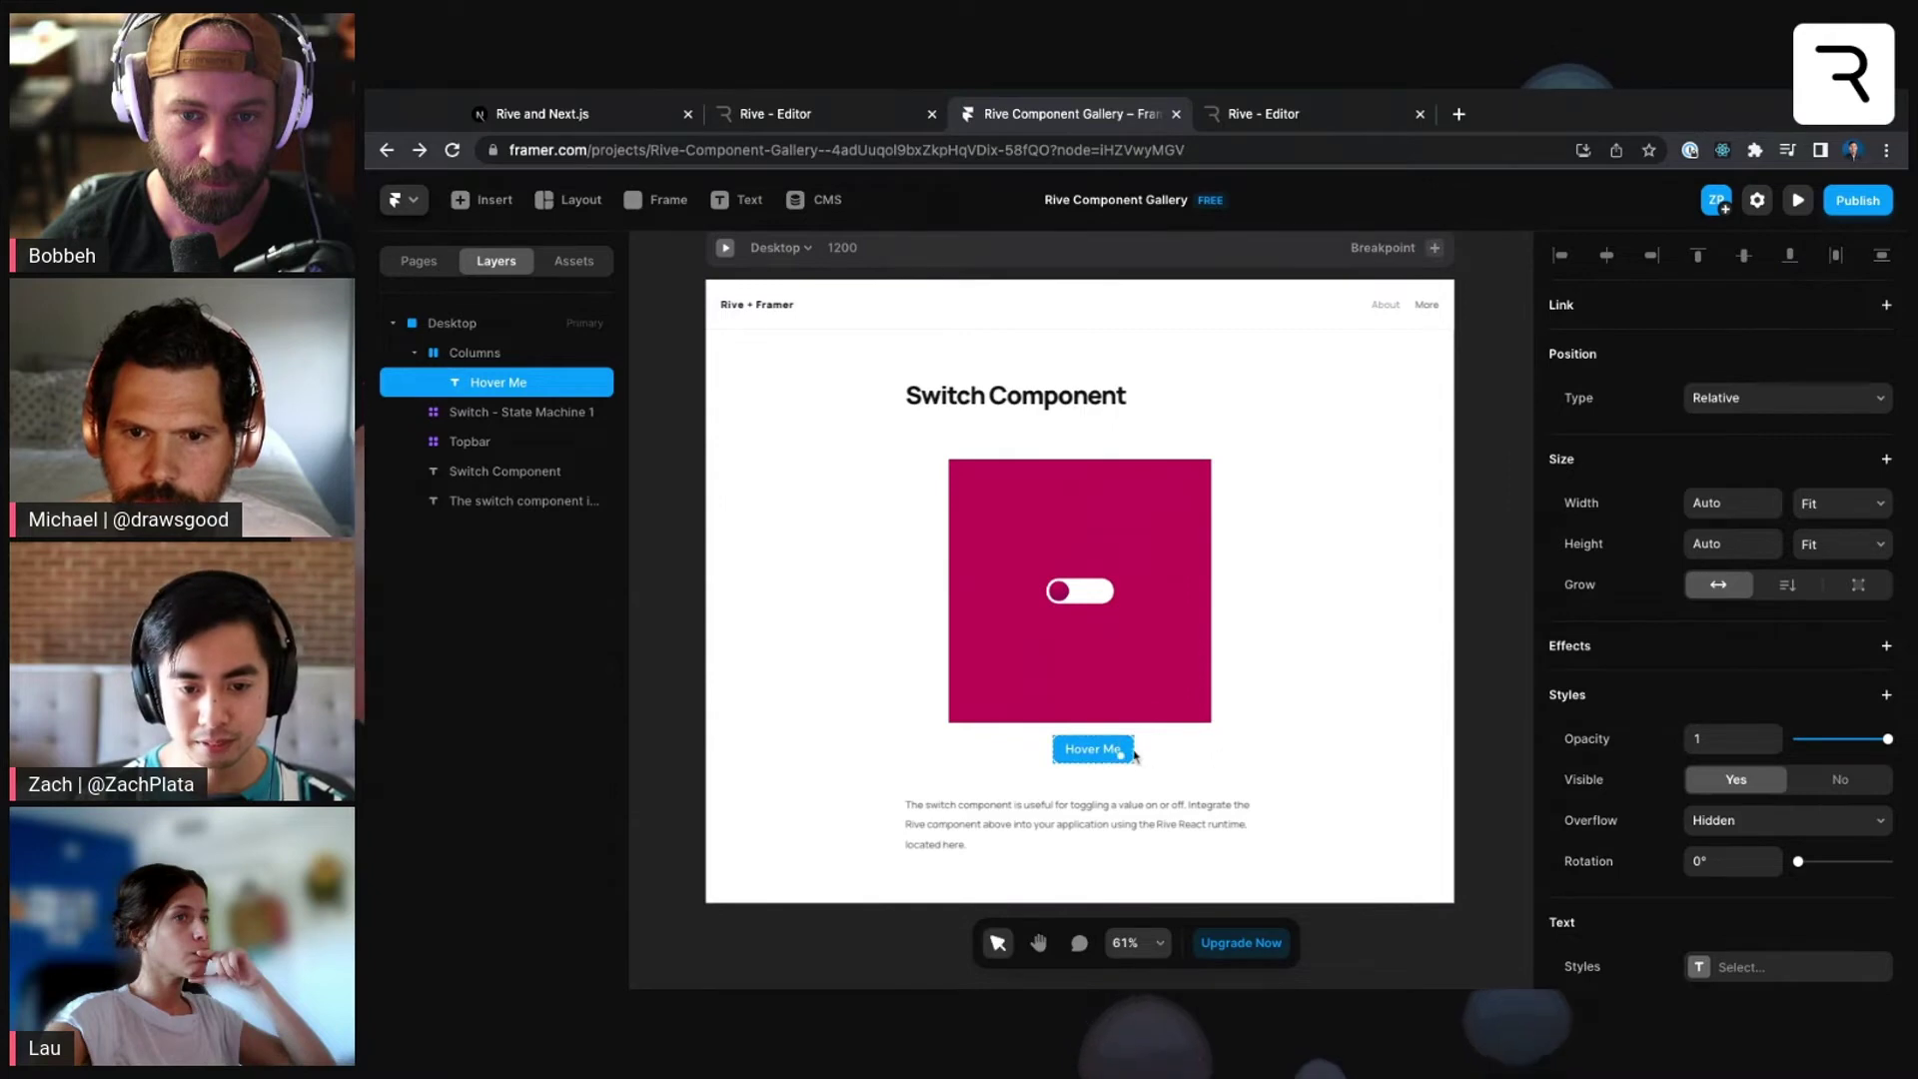
{"action": "left_click", "coordinate": [518, 361]}
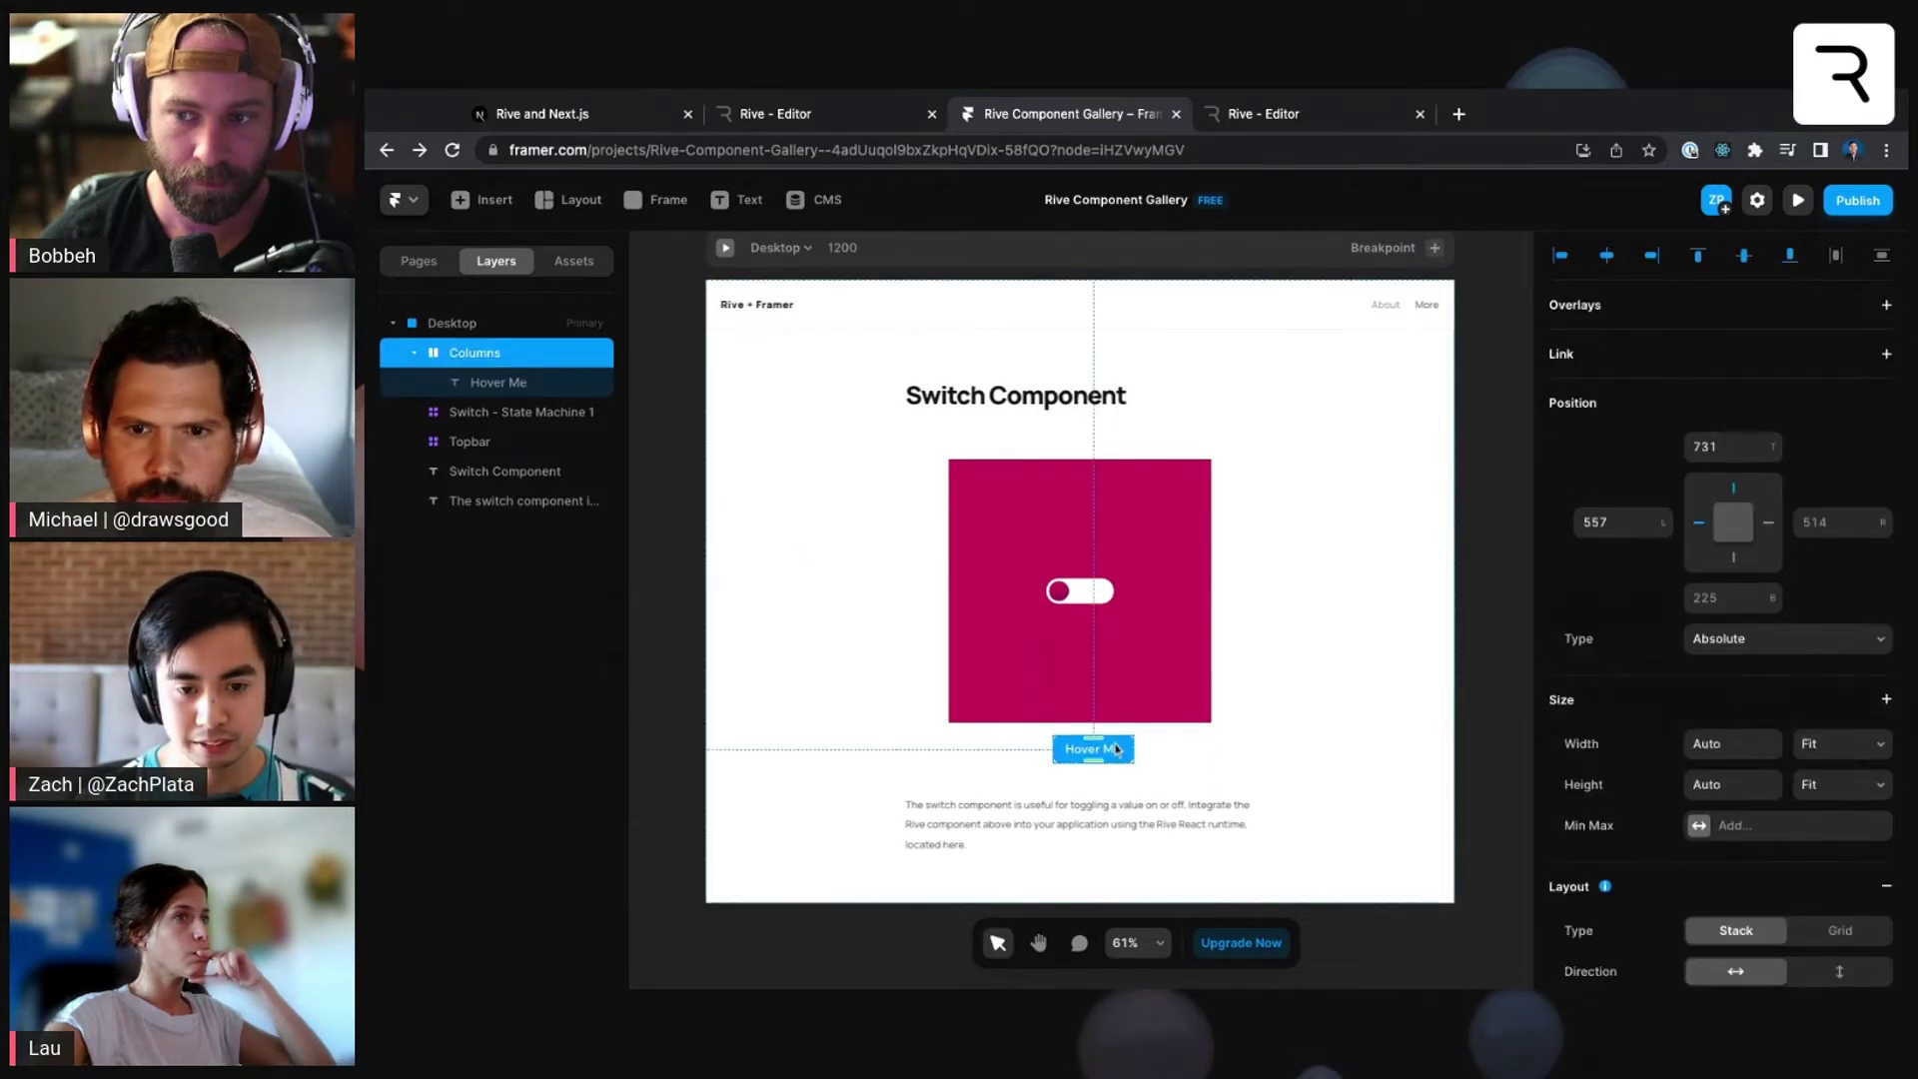
{"action": "left_click_drag", "start_coordinate": [1117, 749], "coordinate": [1106, 756]}
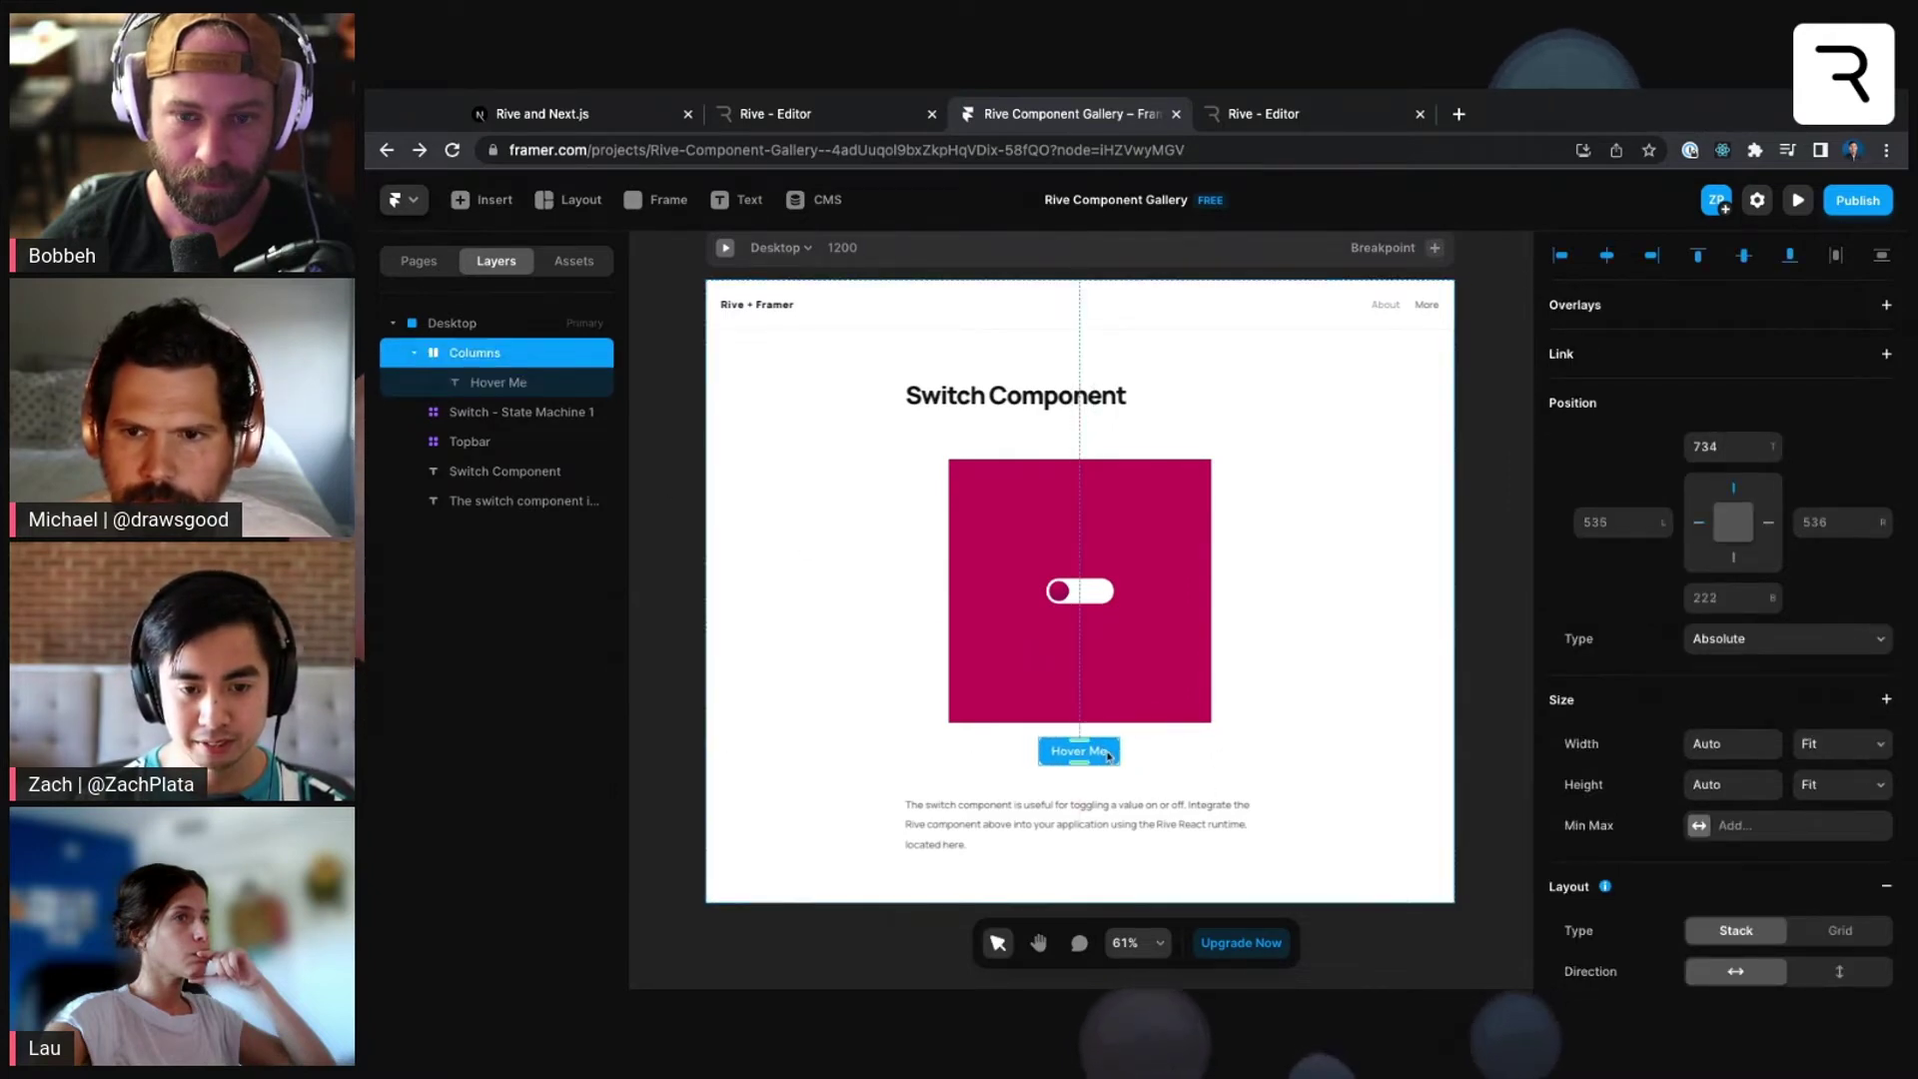
{"action": "key", "text": "Escape"}
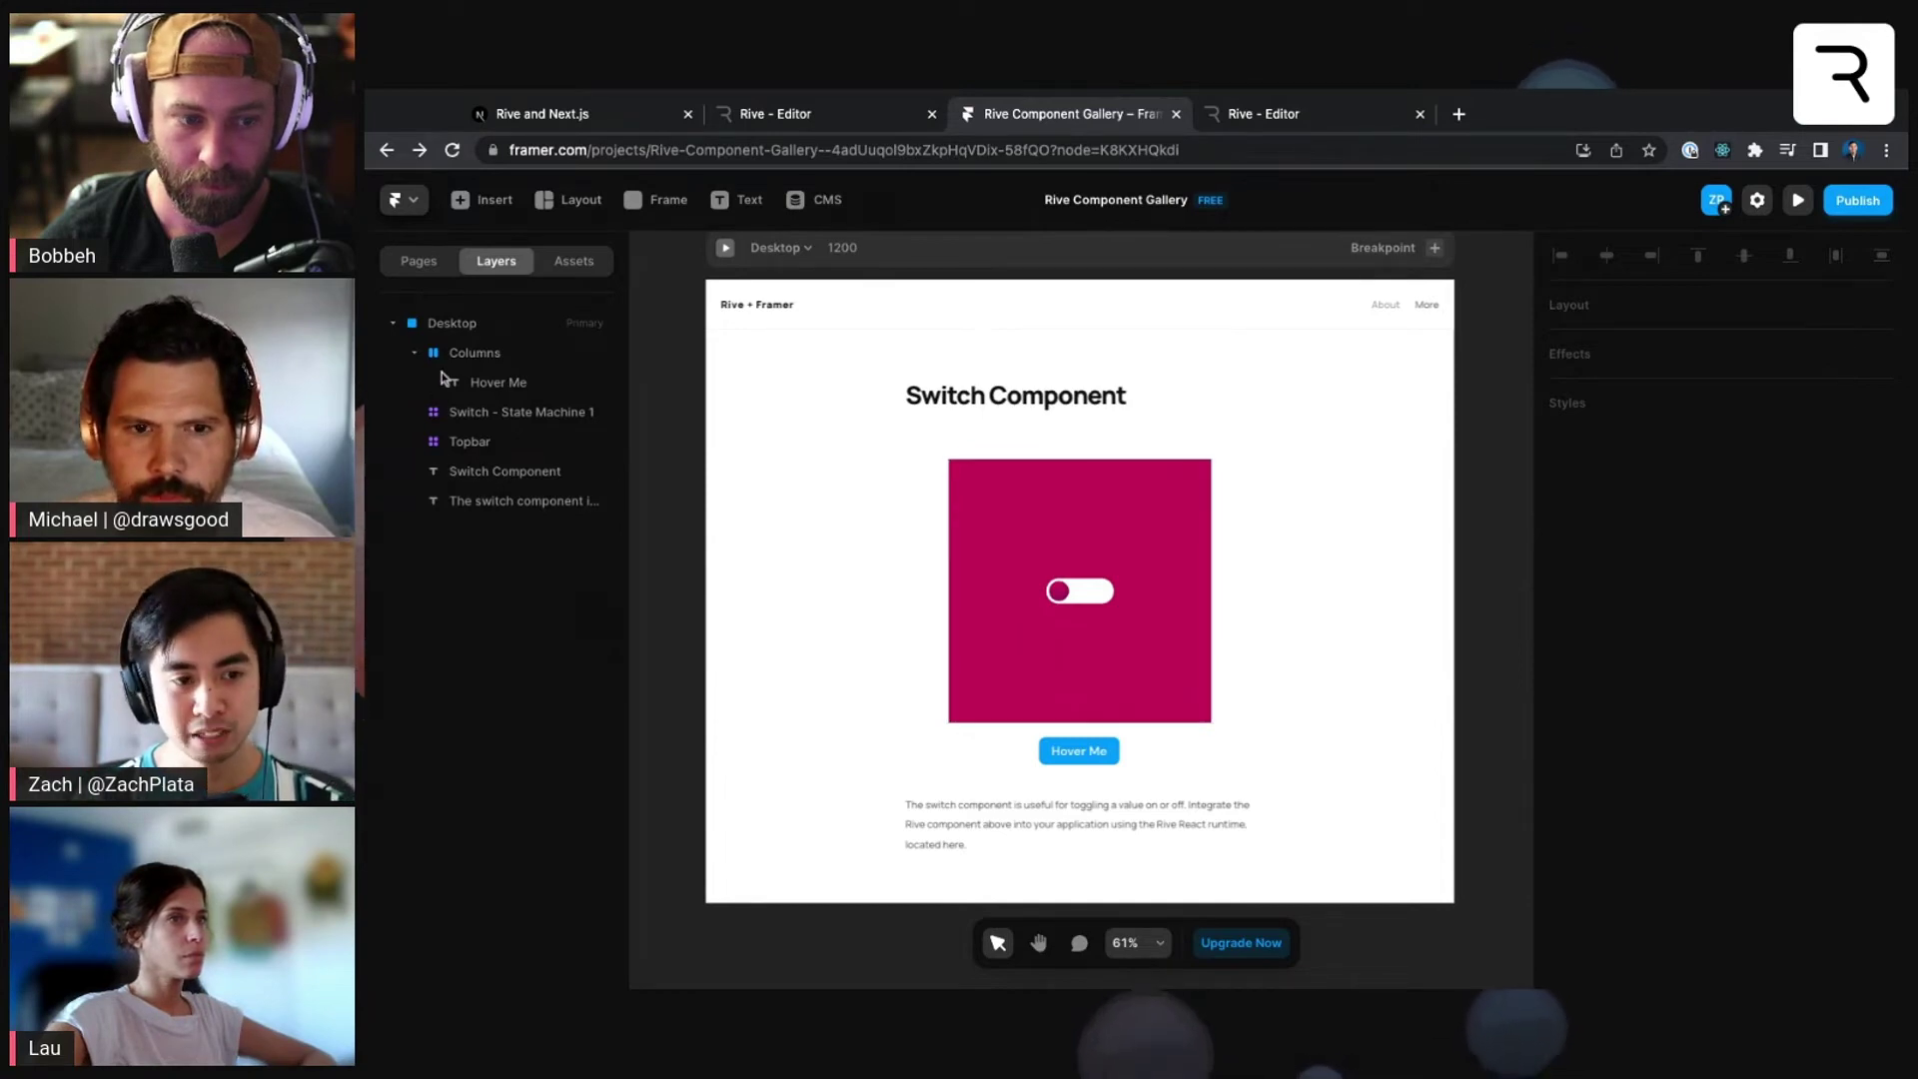
- Select the Columns frame and the Switch - State Machine 1 layer together
{"action": "left_click", "coordinate": [461, 355]}
{"action": "left_click", "coordinate": [515, 413], "text": "shift"}
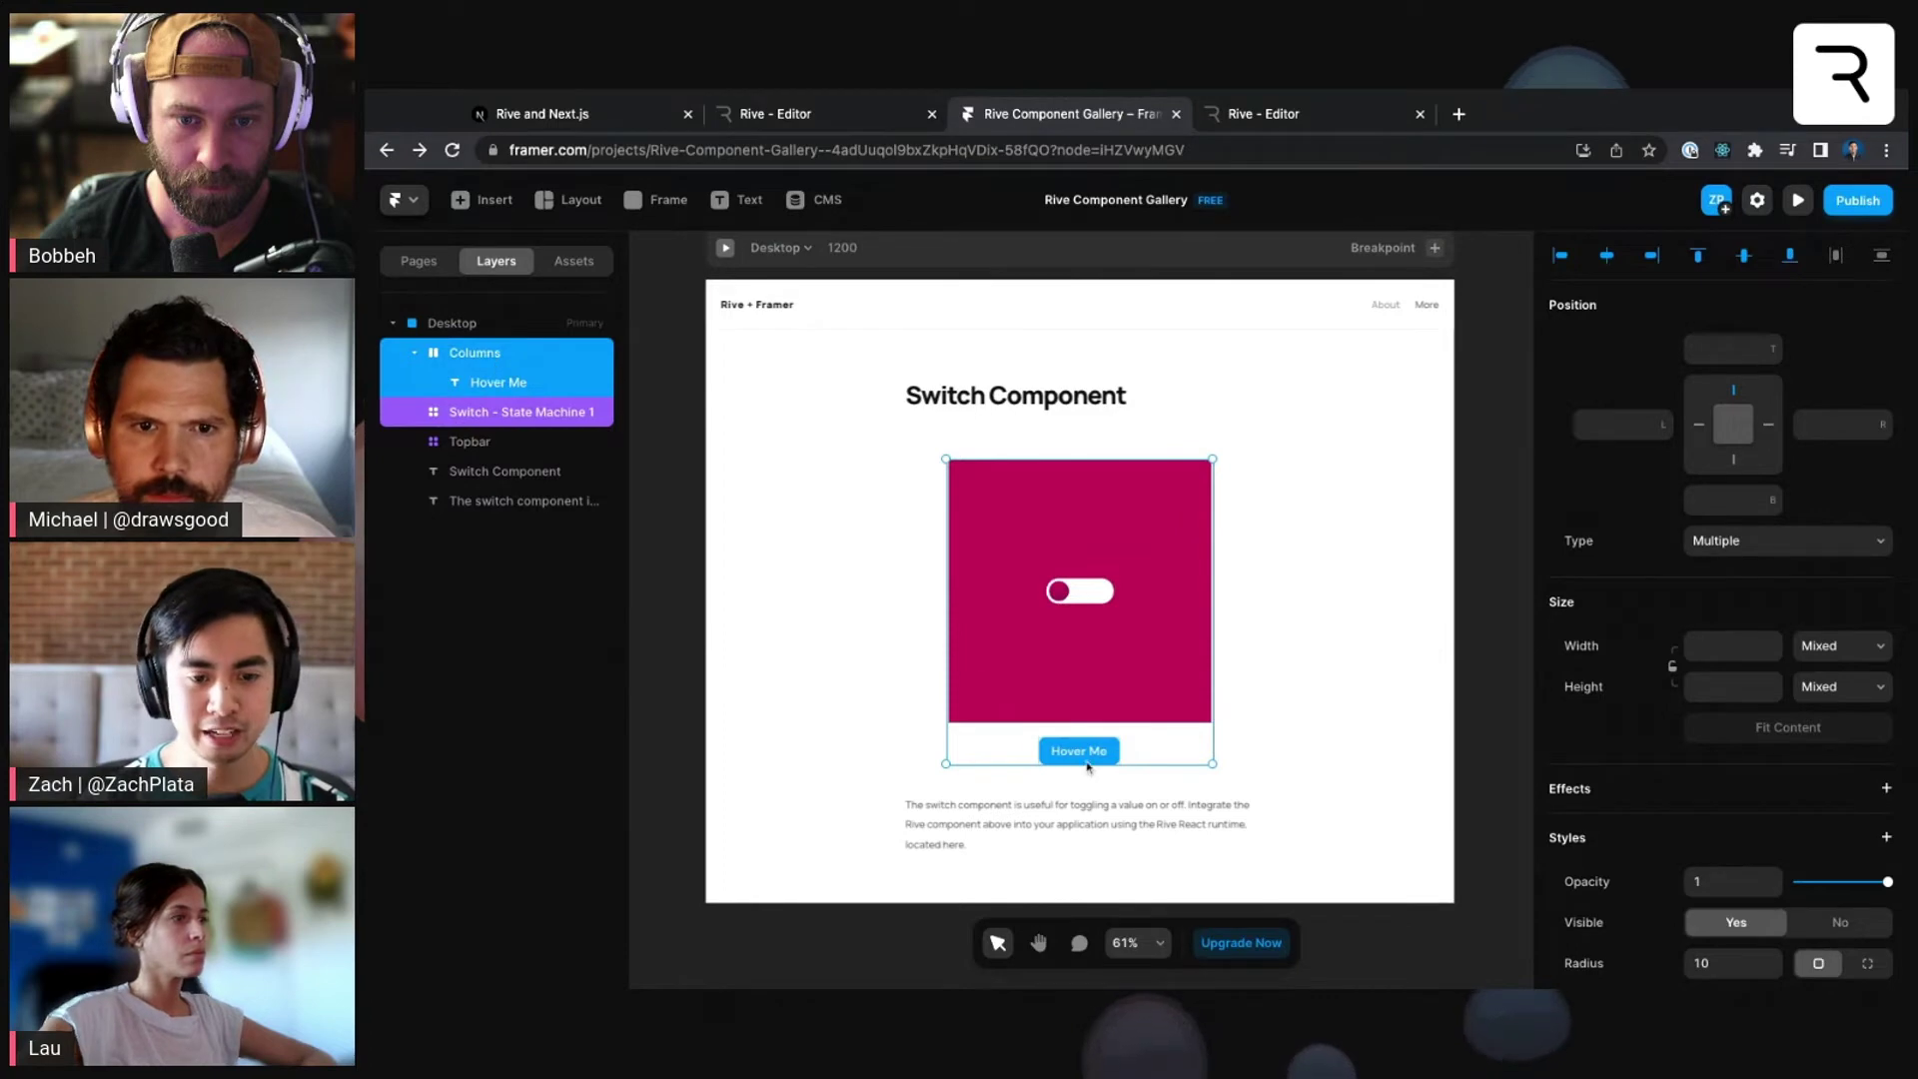
- Create a component from the selected layers named GroupedRiveComponent
{"action": "right_click", "coordinate": [473, 371]}
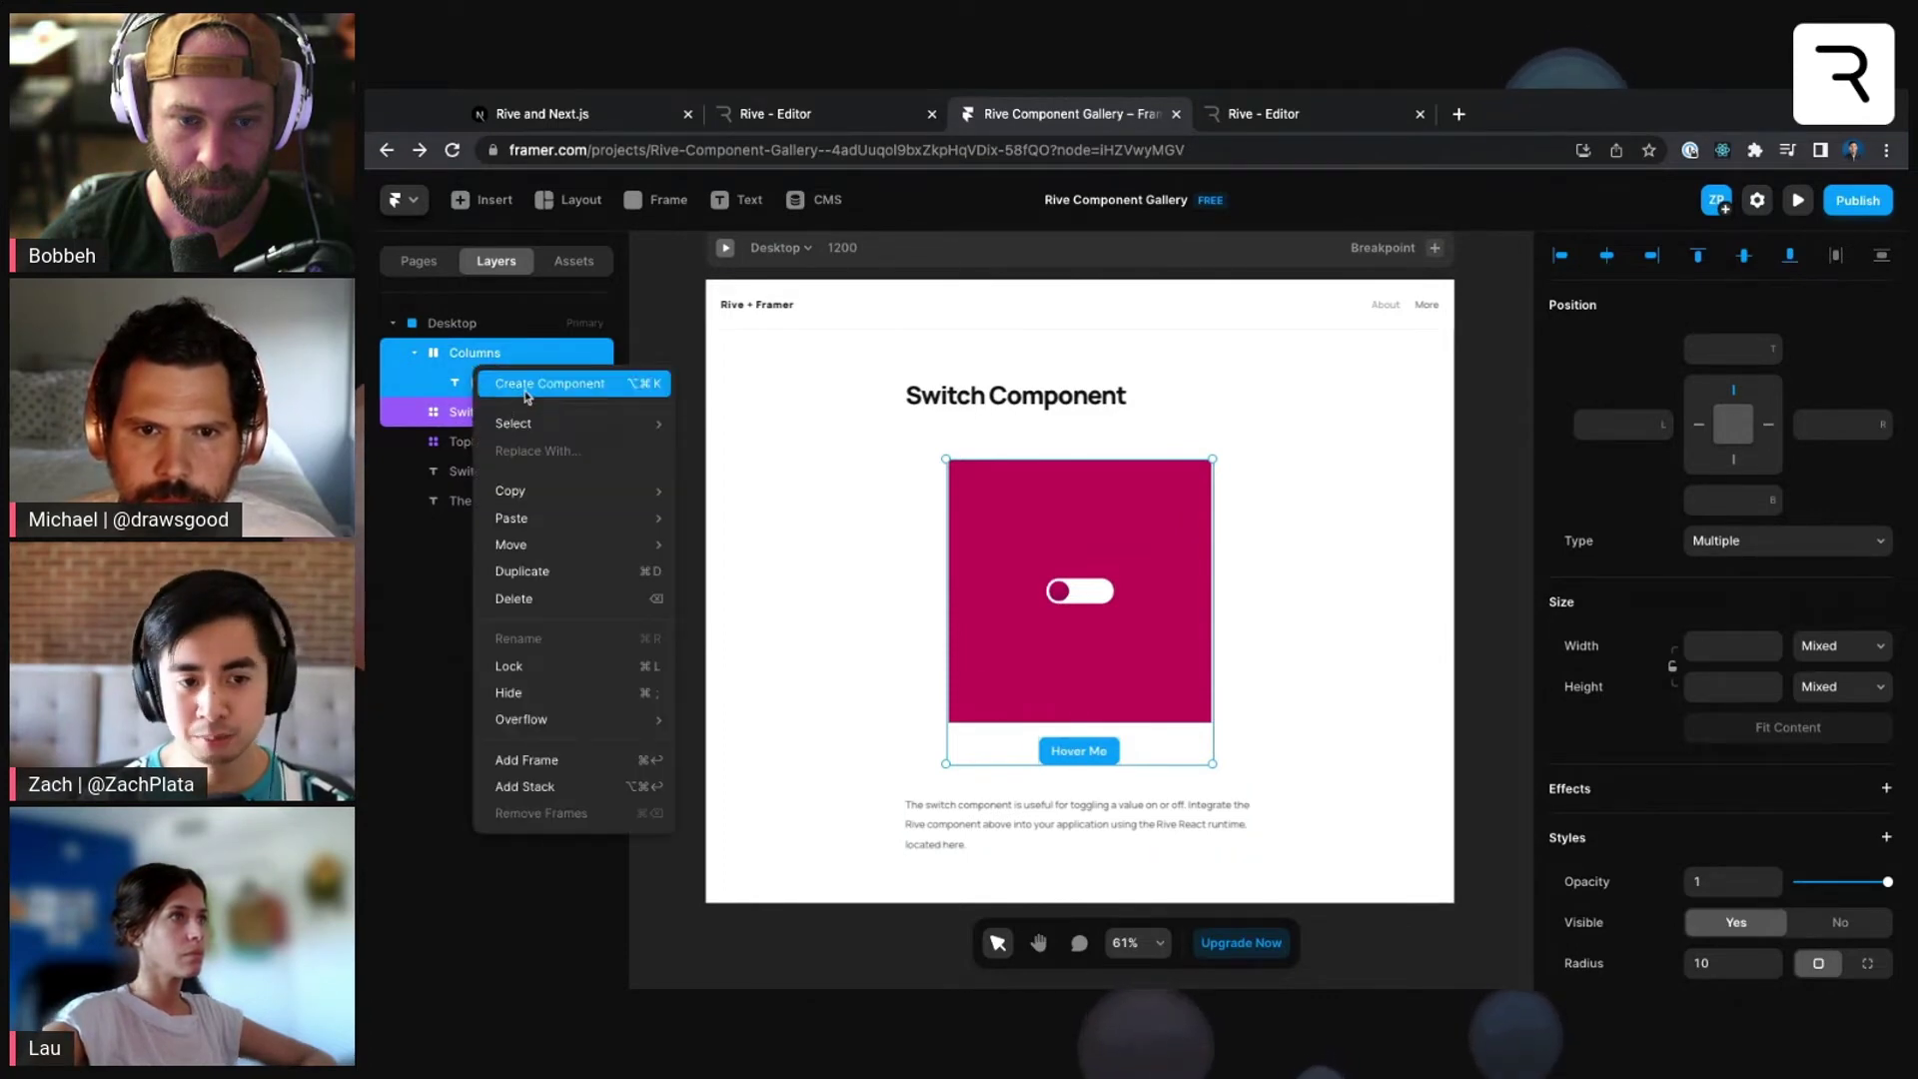
{"action": "left_click", "coordinate": [528, 390]}
{"action": "type", "text": "C"}
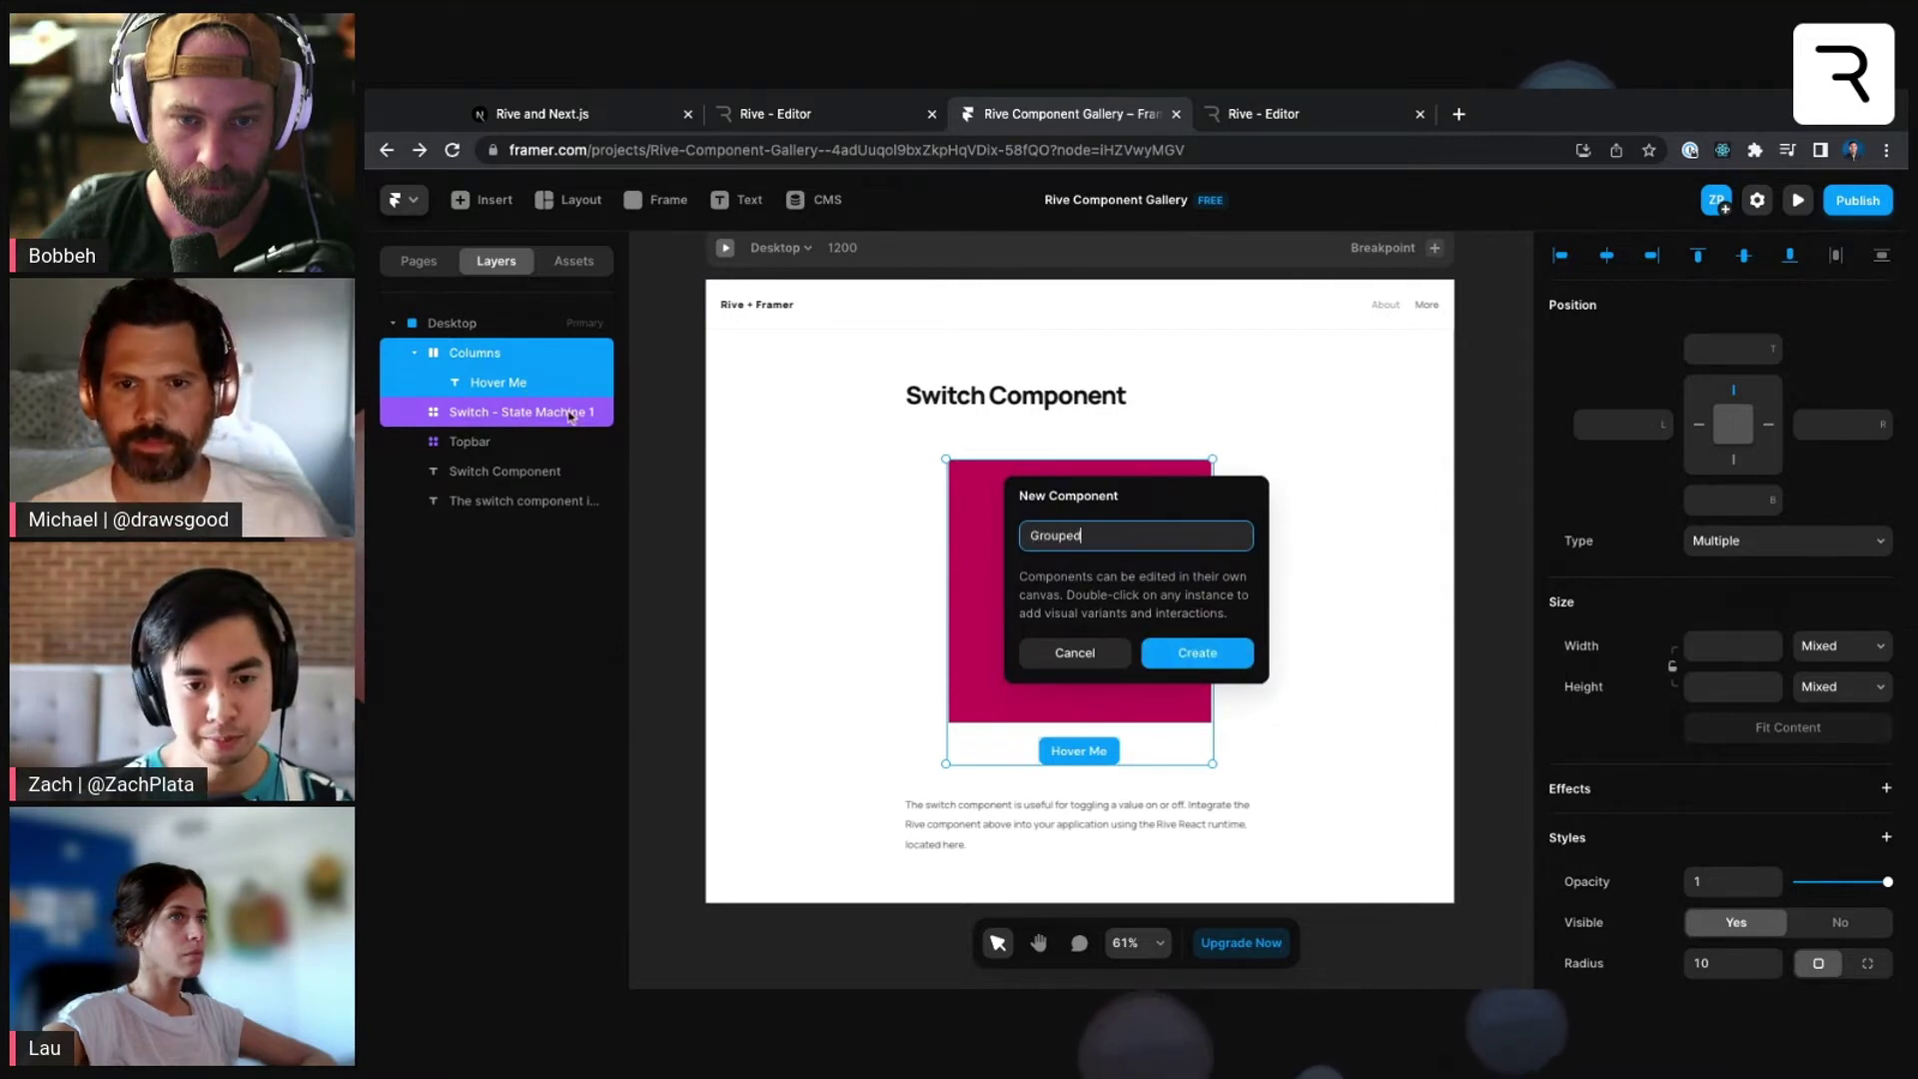
{"action": "type", "text": "roupedRiveComponent"}
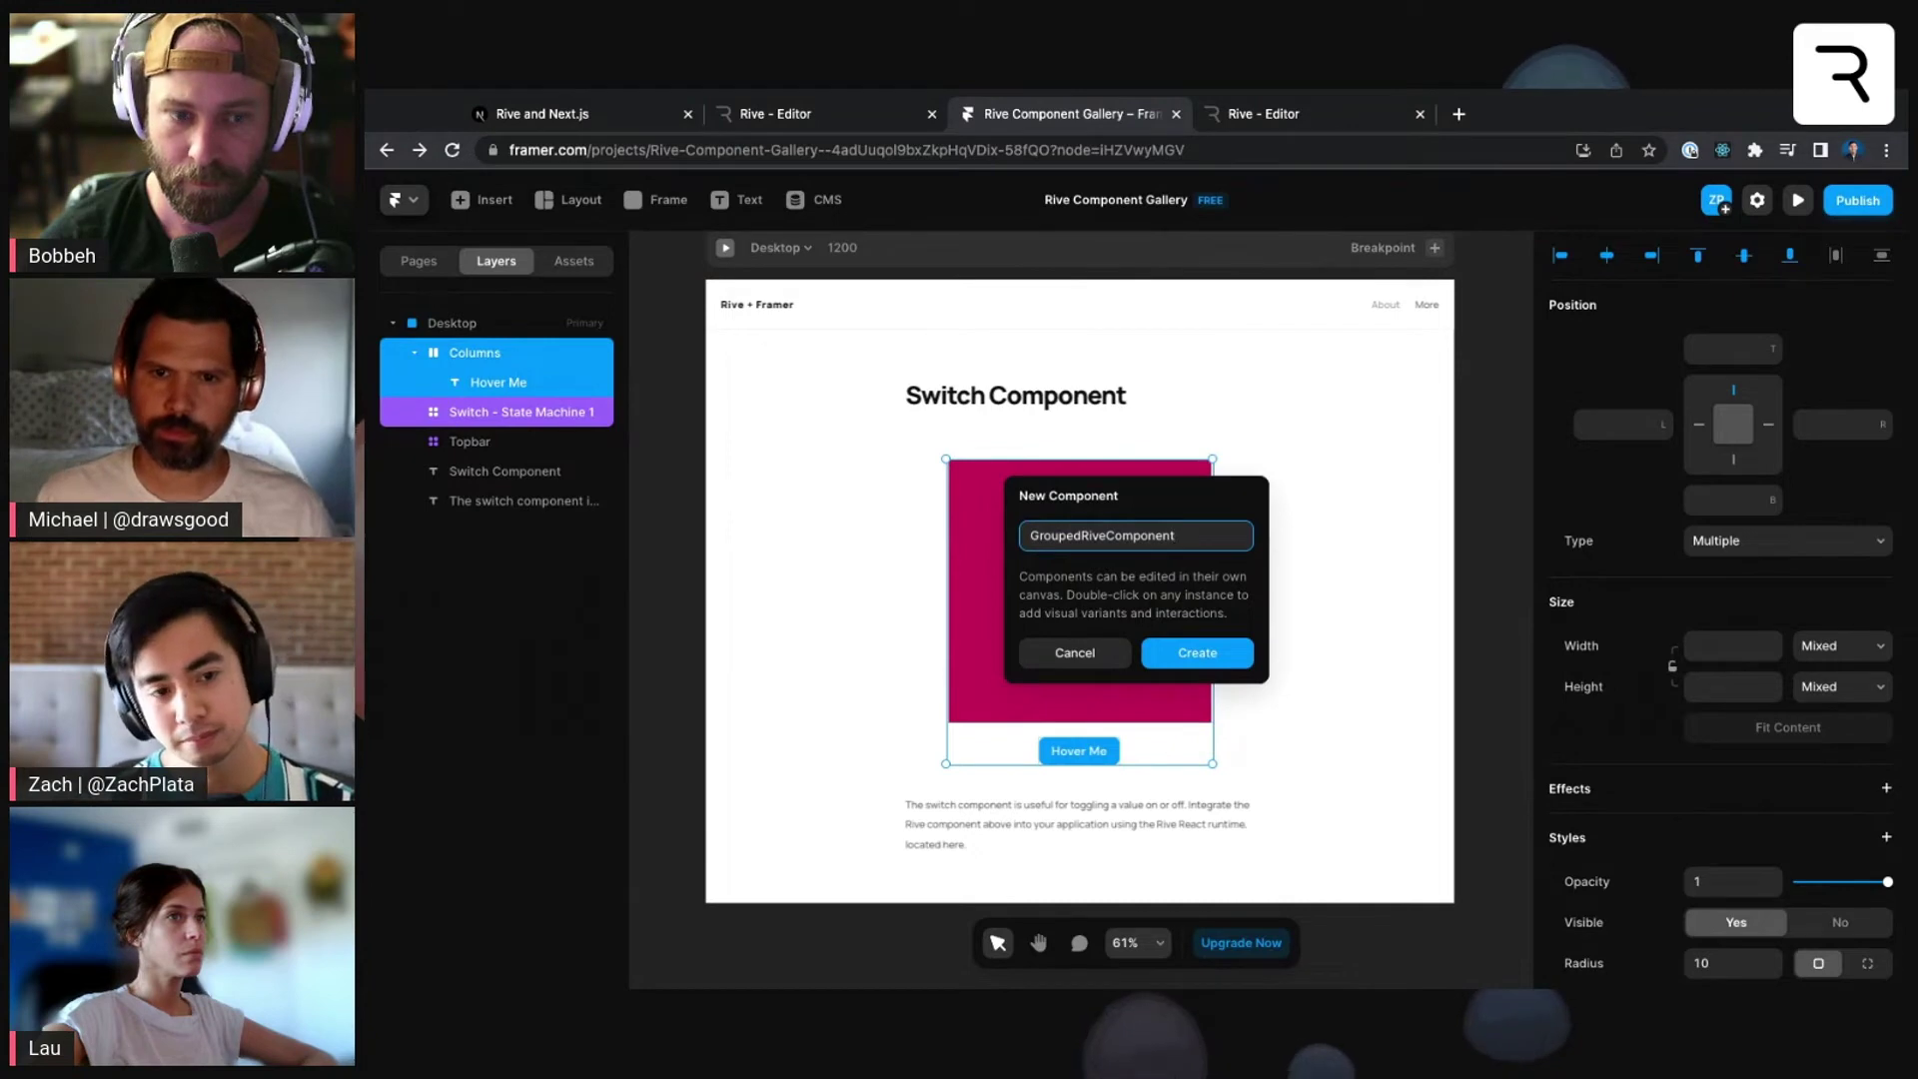
{"action": "key", "text": "Return"}
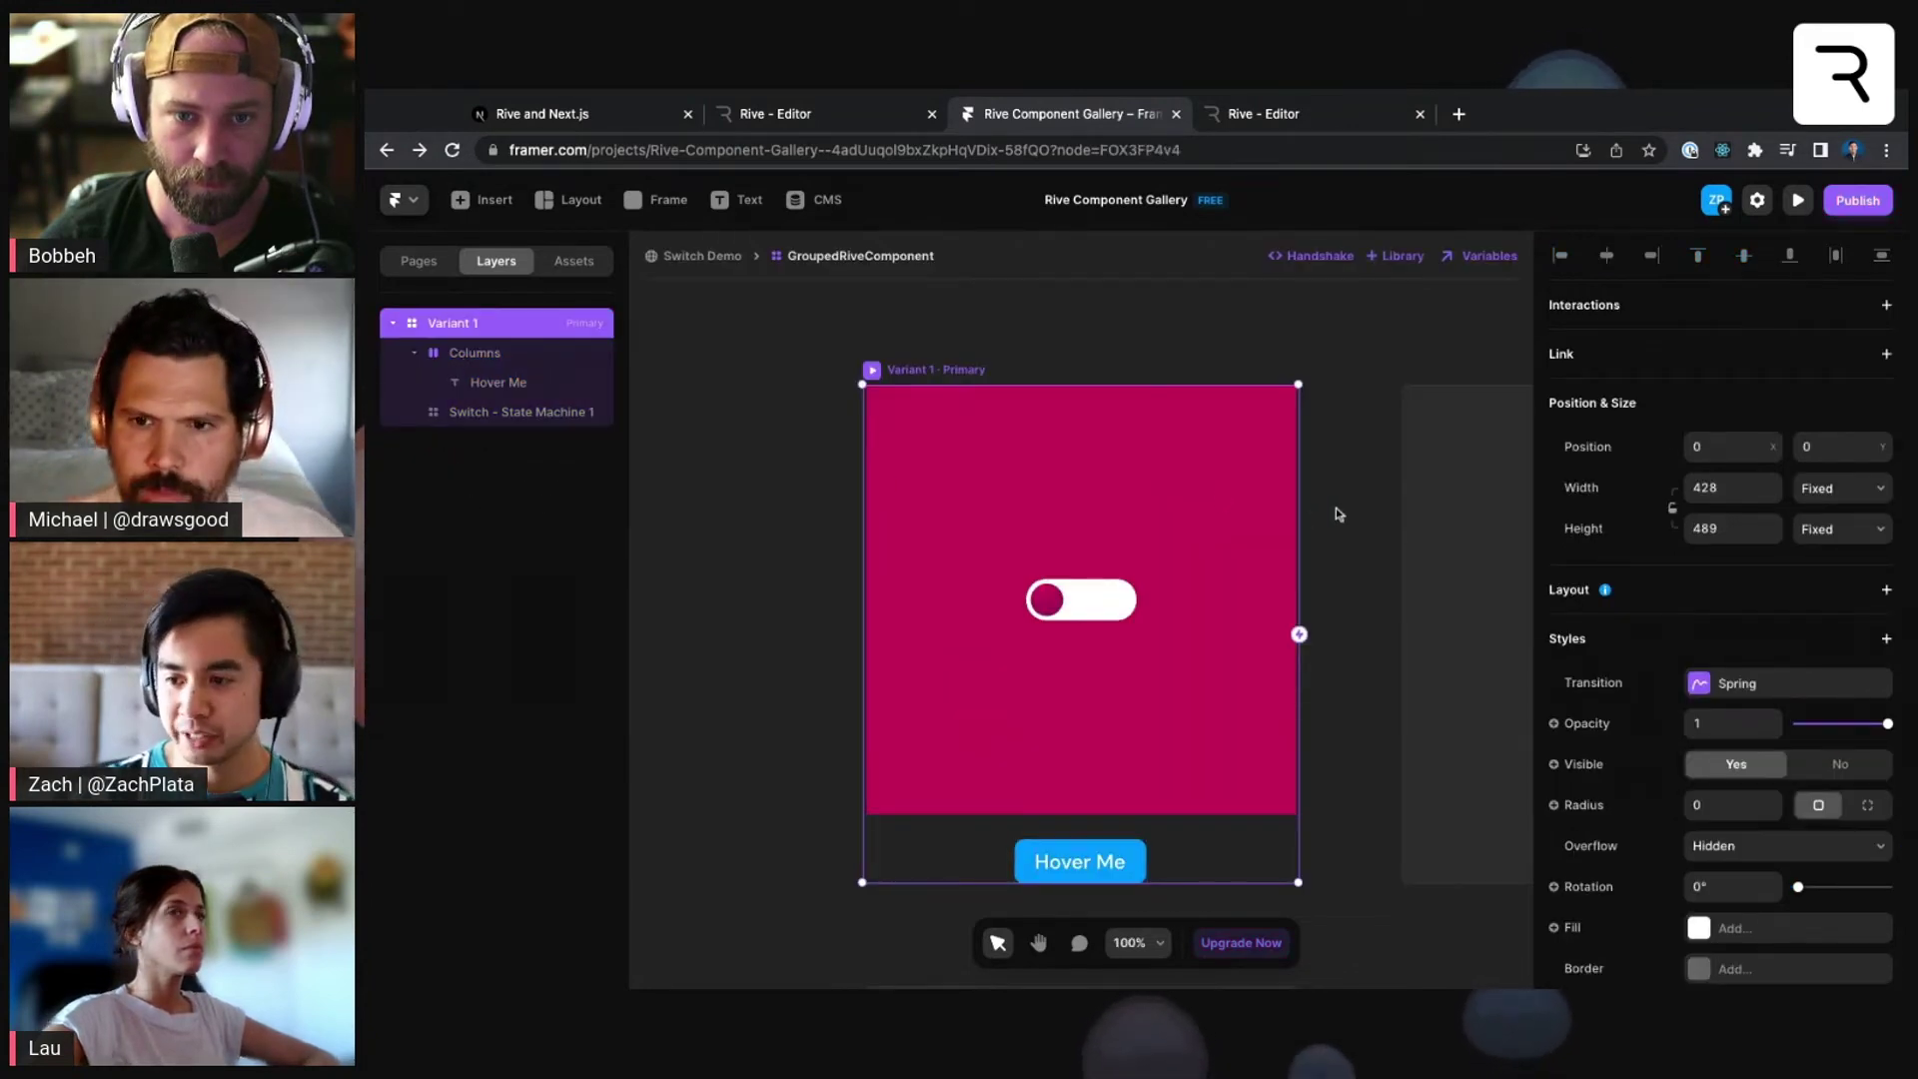
{"action": "scroll", "coordinate": [1359, 513], "scroll_direction": "right", "scroll_amount": 3}
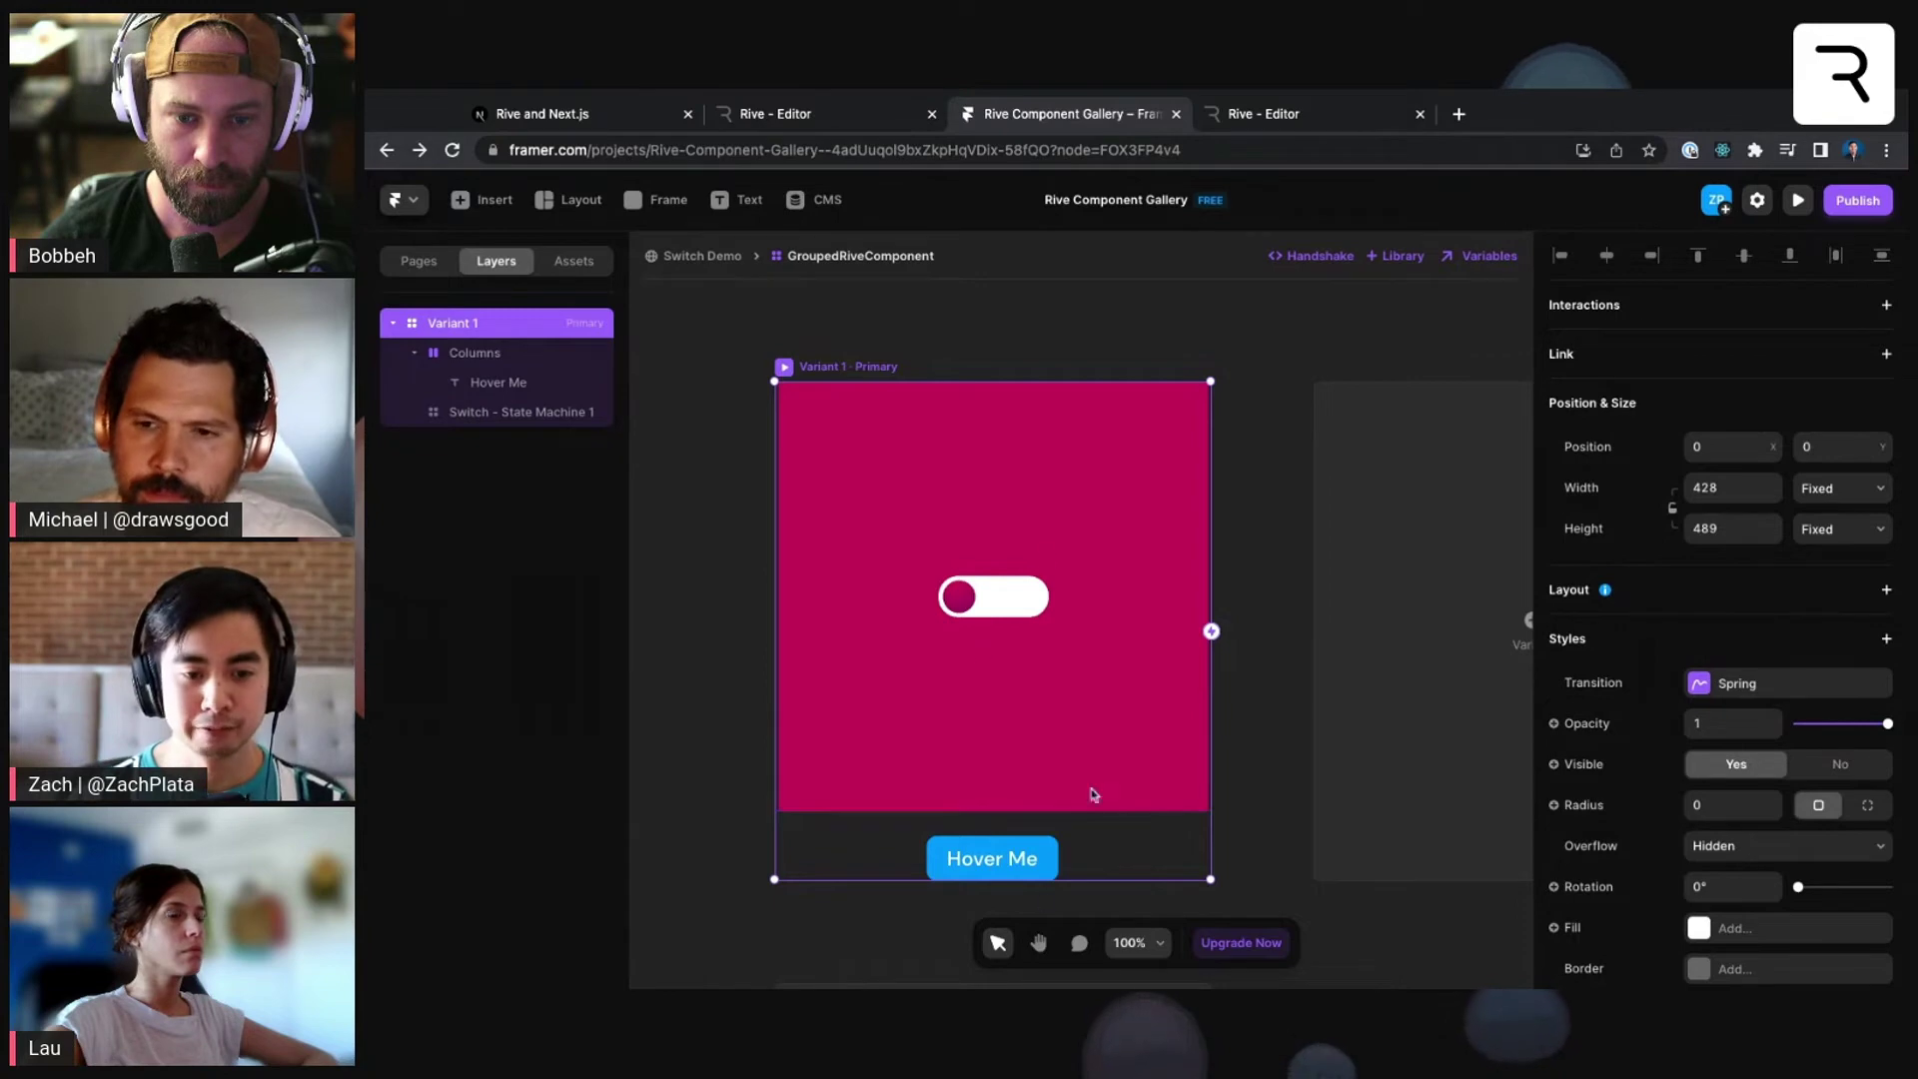
{"action": "left_click", "coordinate": [995, 631]}
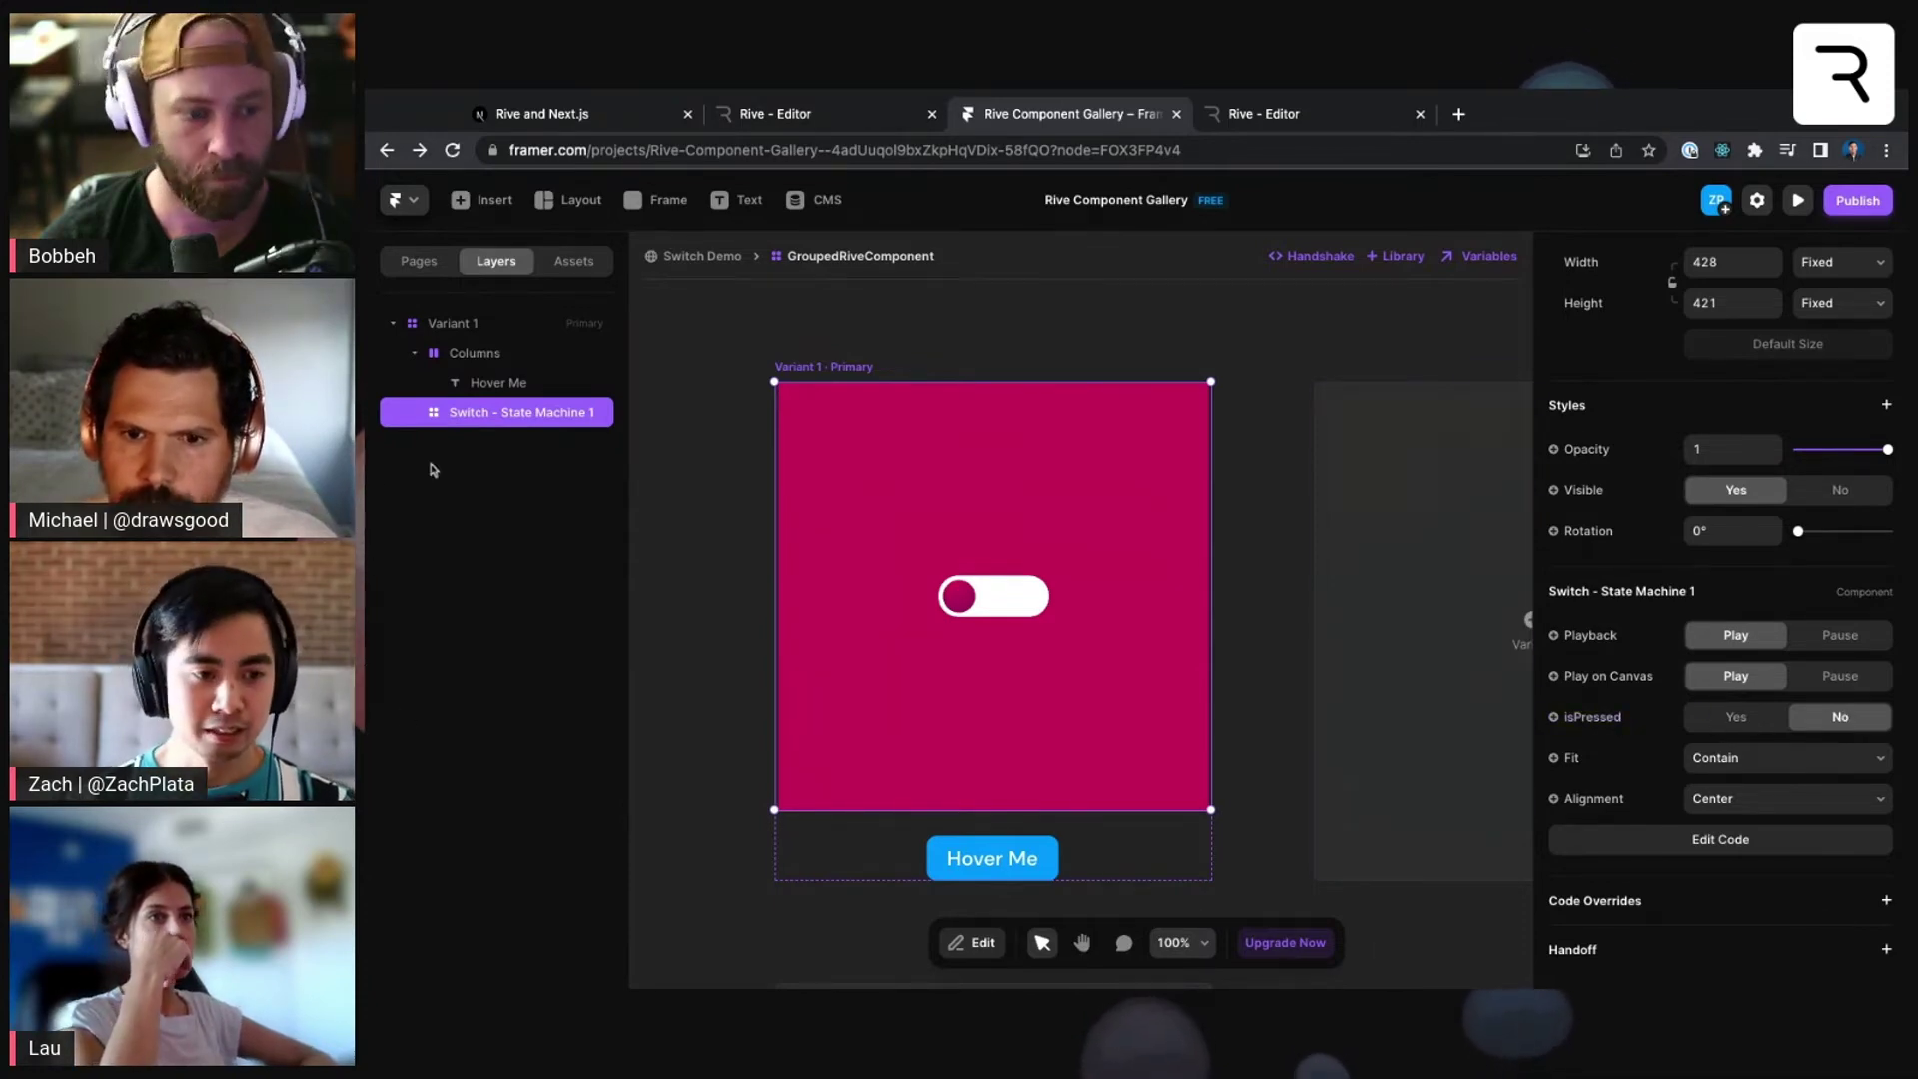
{"action": "left_click", "coordinate": [483, 358]}
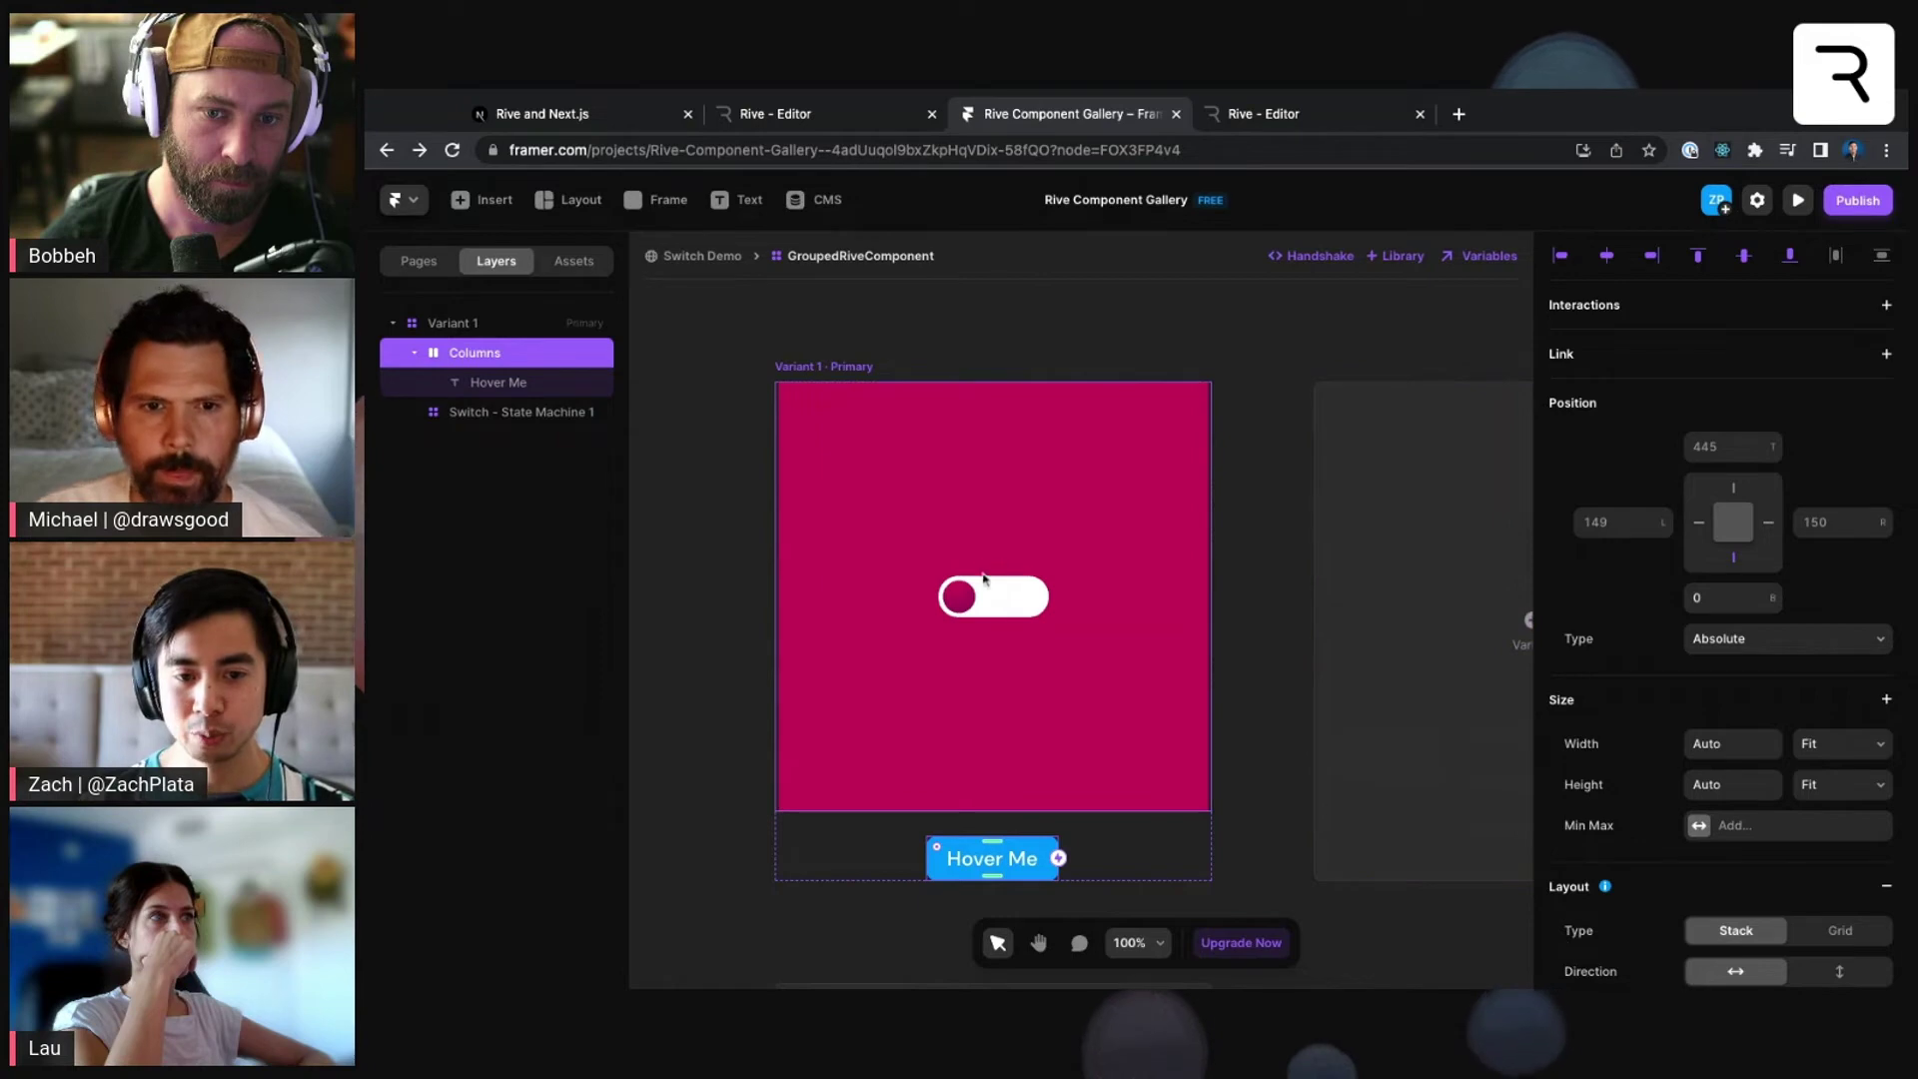
{"action": "left_click", "coordinate": [532, 421]}
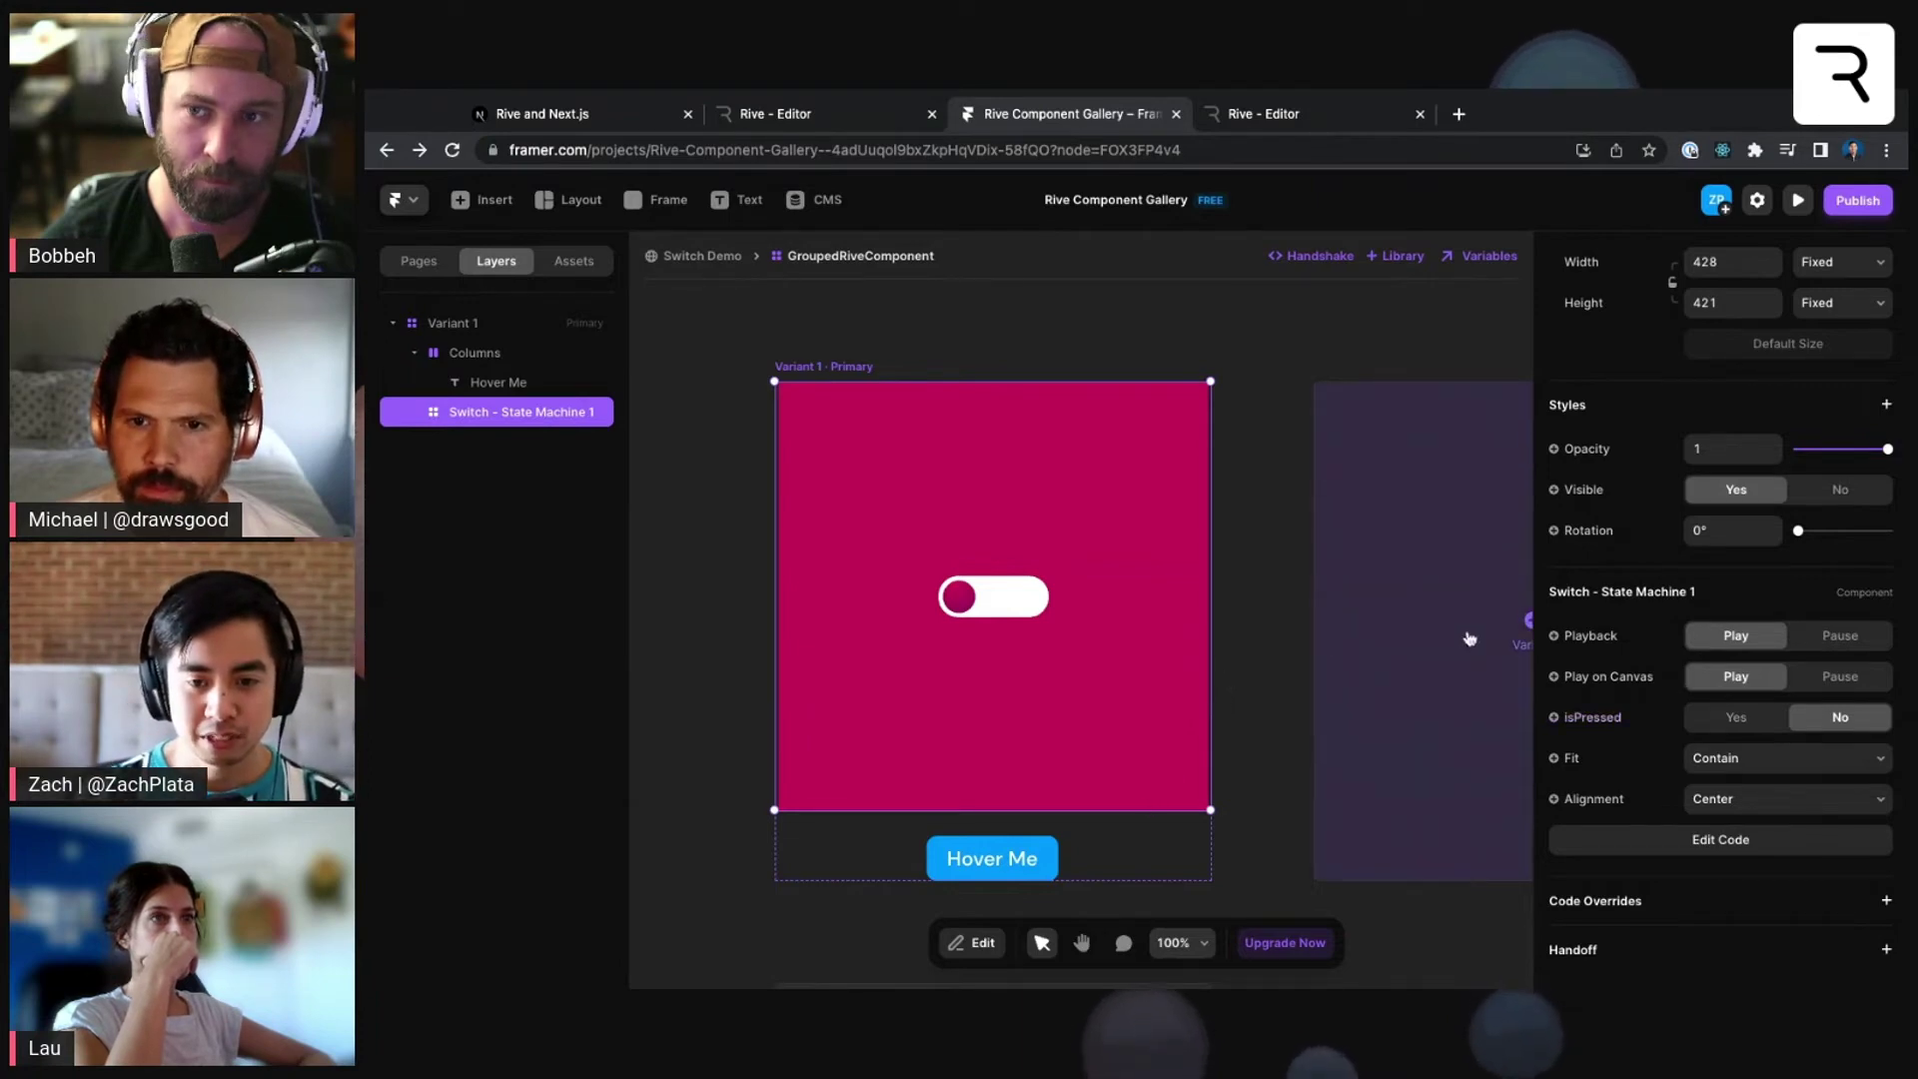
{"action": "scroll", "coordinate": [1363, 650], "scroll_direction": "right", "scroll_amount": 3}
- Add Variant 2 and set its switch's isPressed to Yes, showing the blue On state
{"action": "left_click", "coordinate": [1384, 631]}
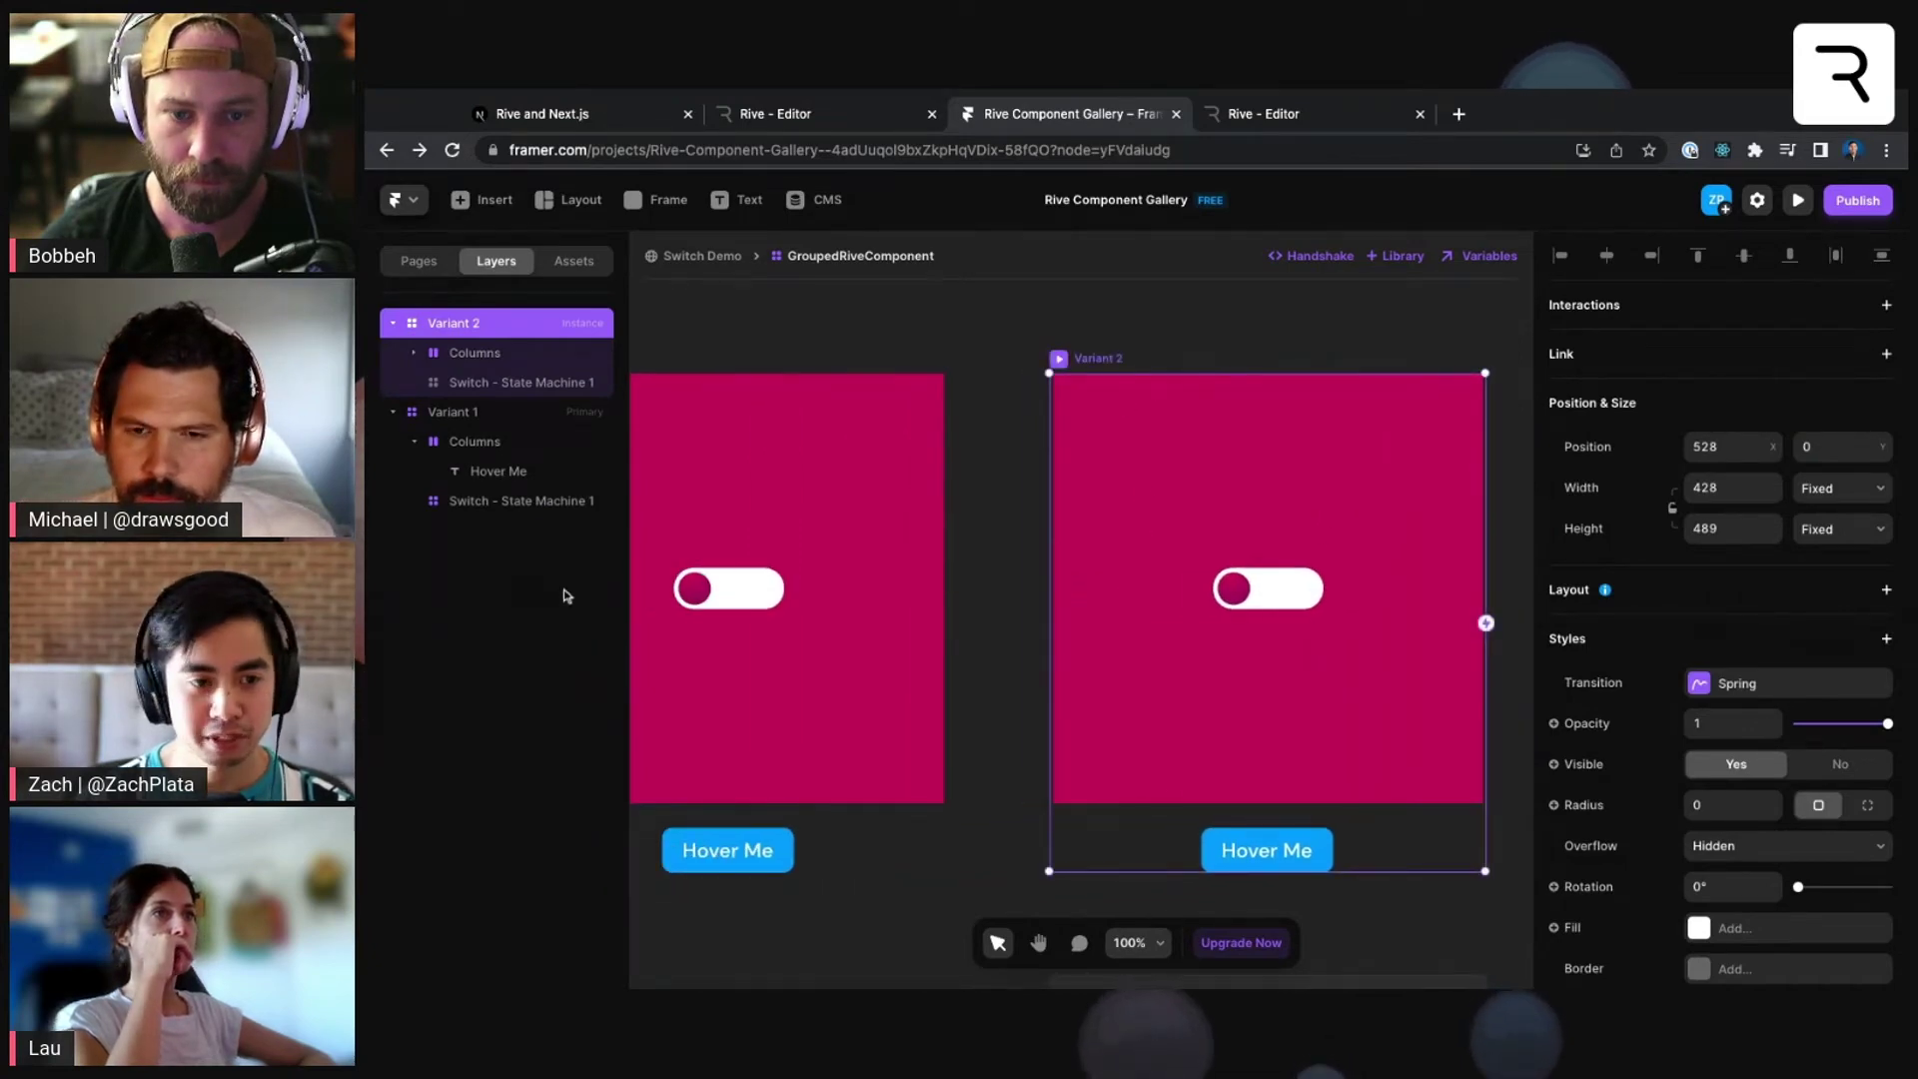
{"action": "left_click", "coordinate": [491, 385]}
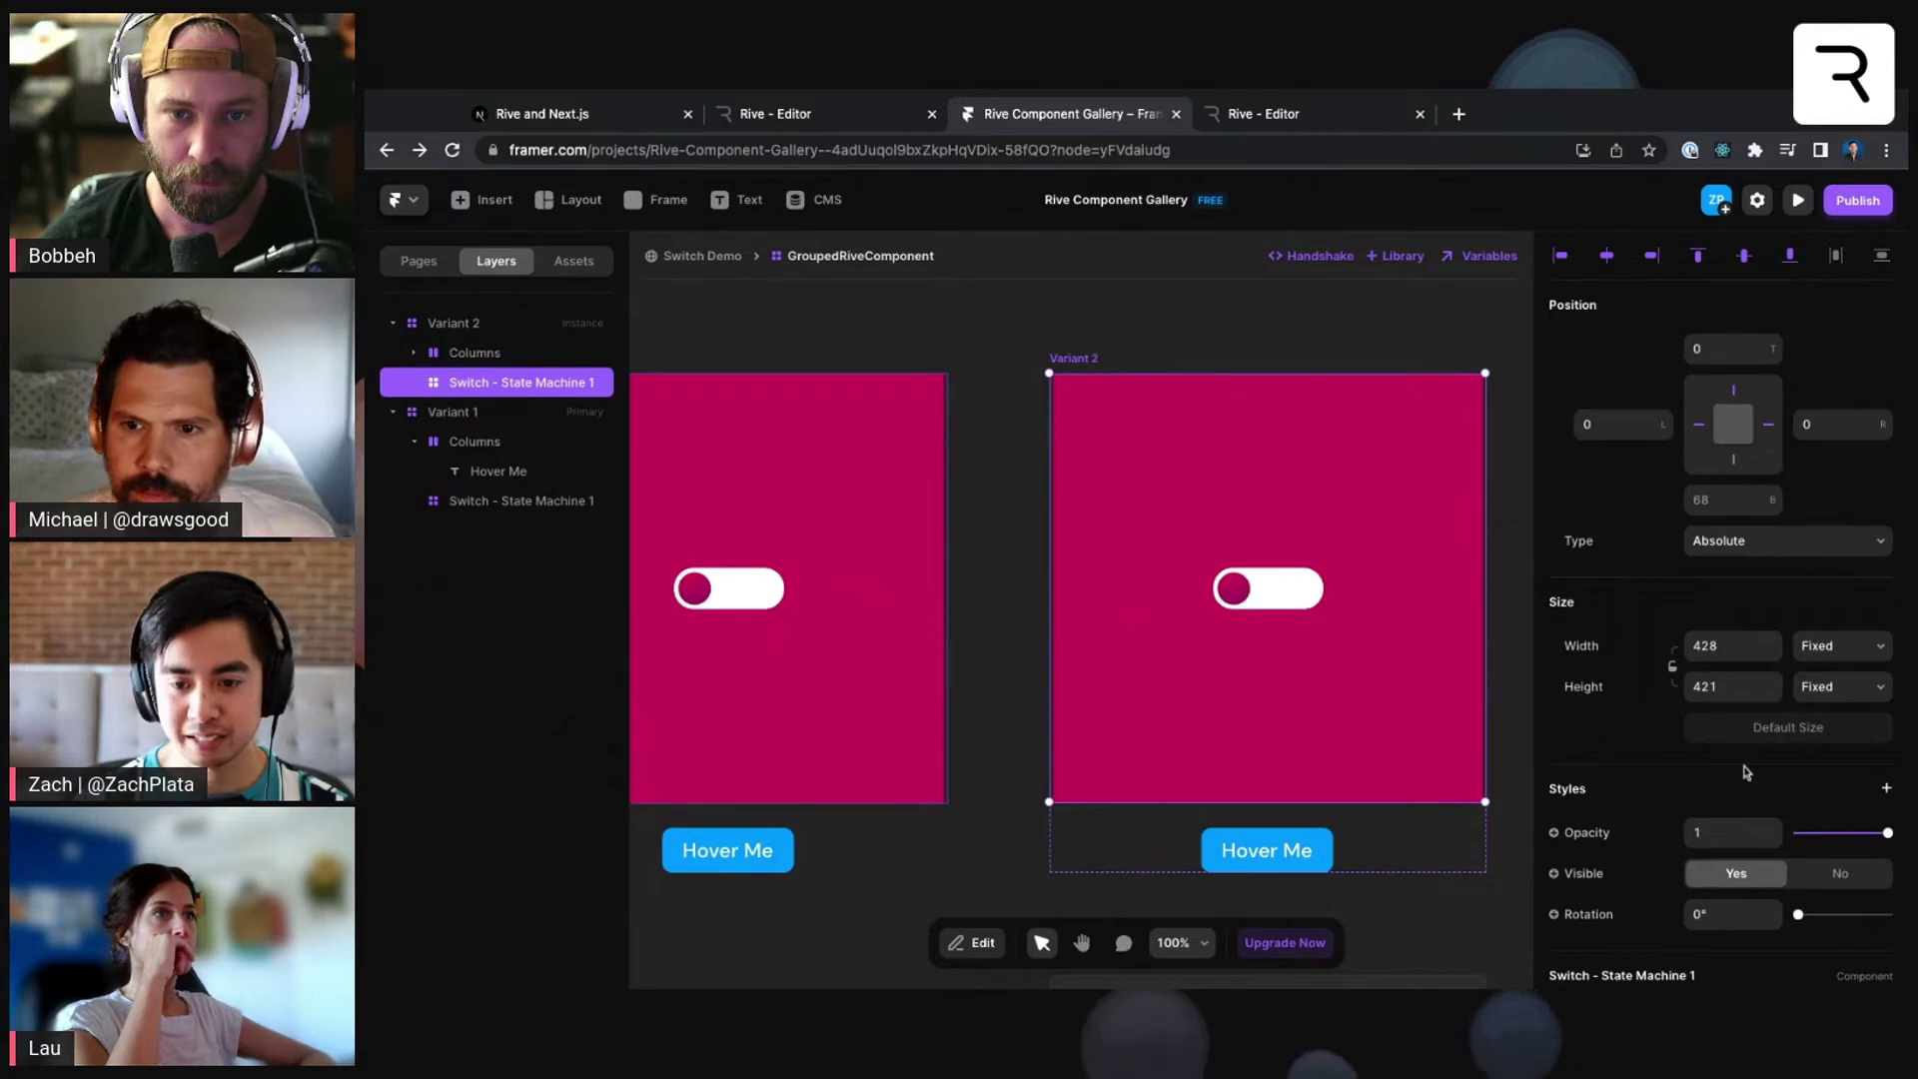
{"action": "scroll", "coordinate": [1743, 779], "scroll_direction": "down", "scroll_amount": 3}
{"action": "left_click", "coordinate": [1747, 848]}
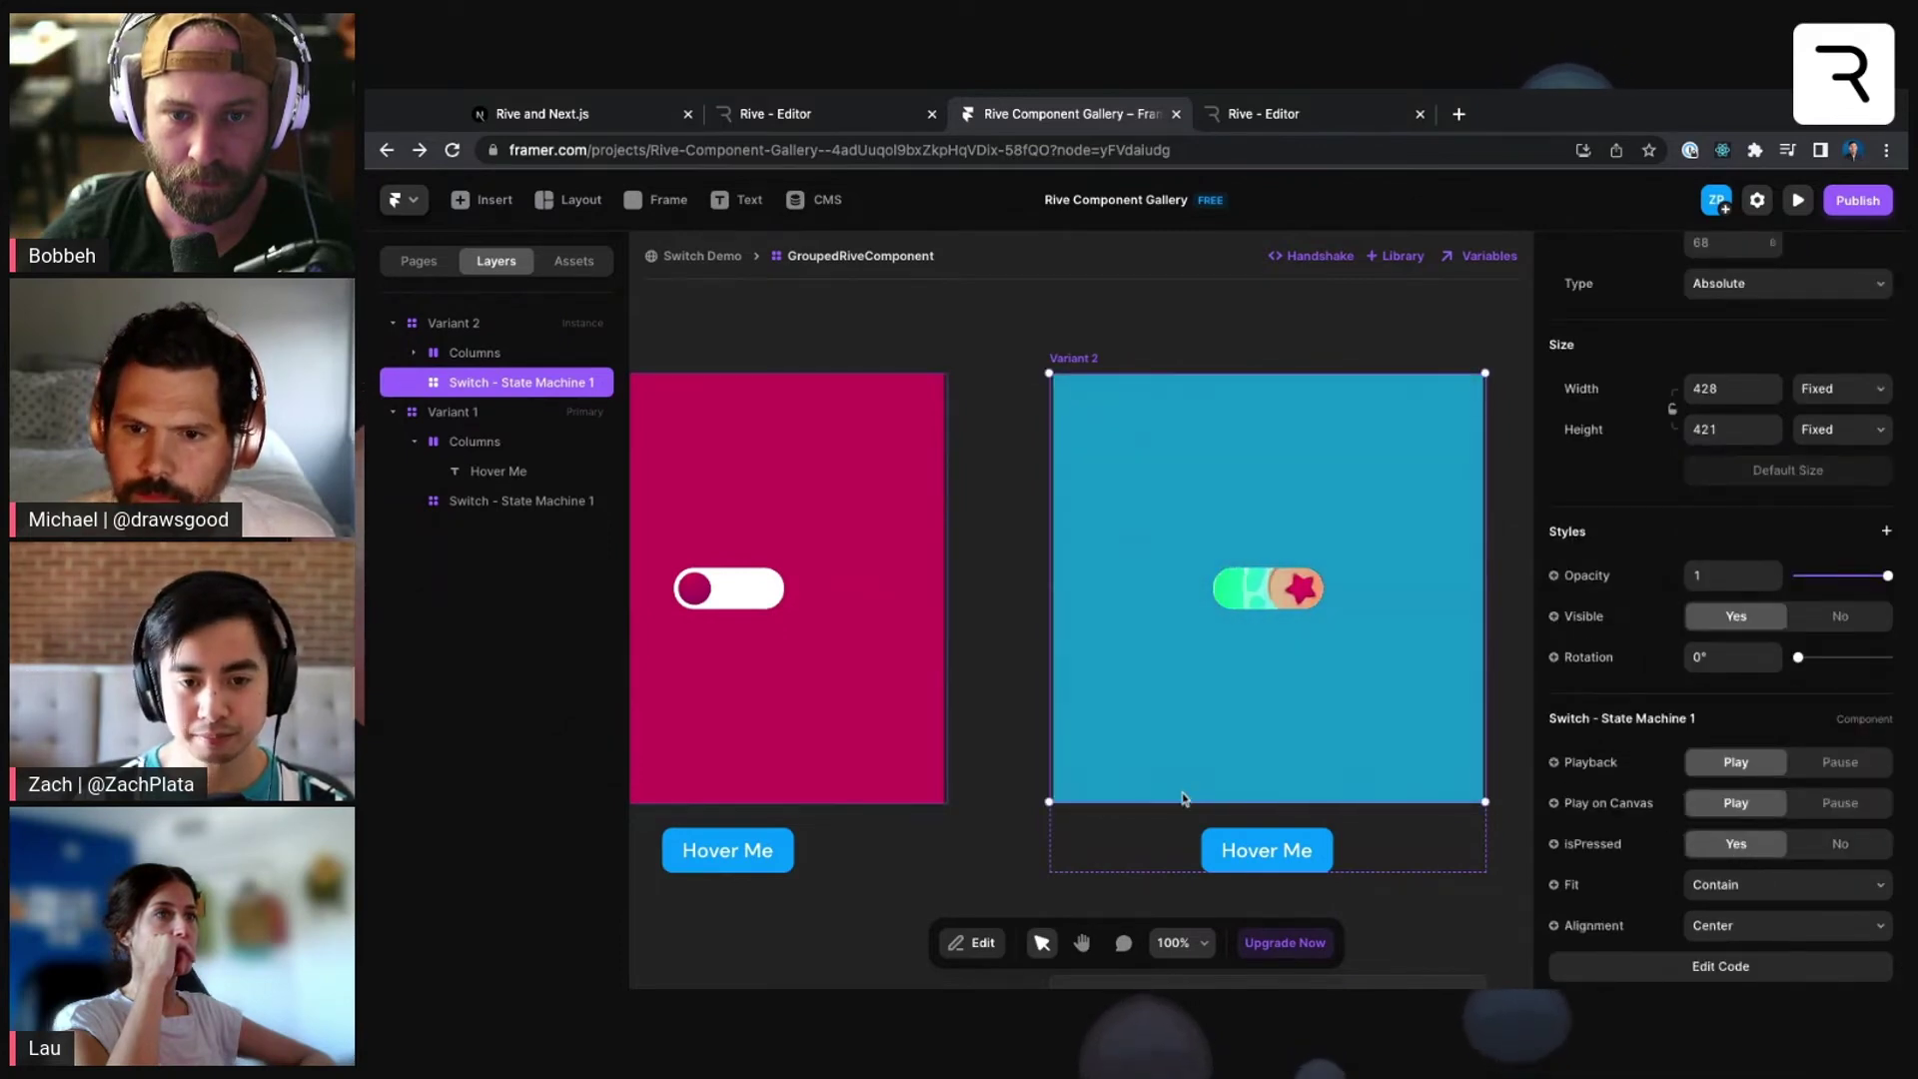
{"action": "scroll", "coordinate": [992, 664], "scroll_direction": "left", "scroll_amount": 2}
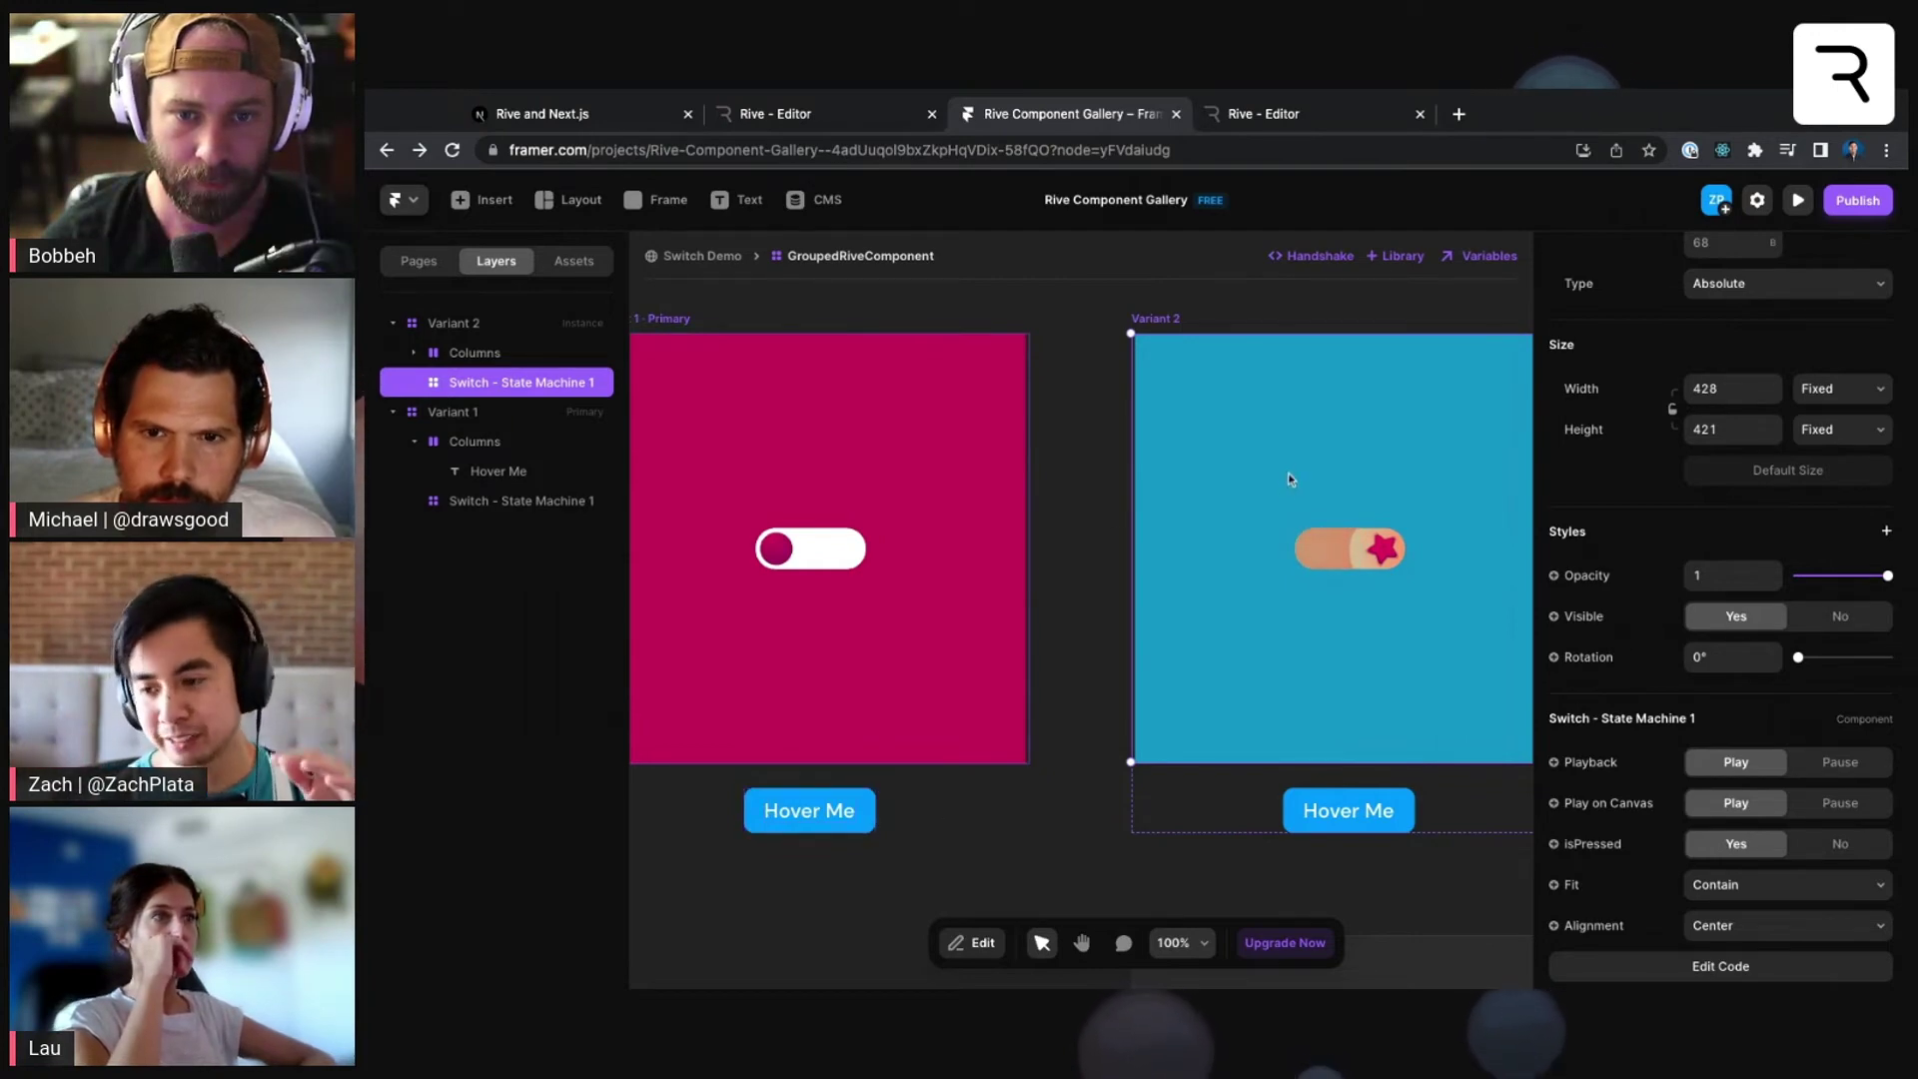
- Link Variant 1's Hover Me button to Variant 2
{"action": "left_click", "coordinate": [871, 805]}
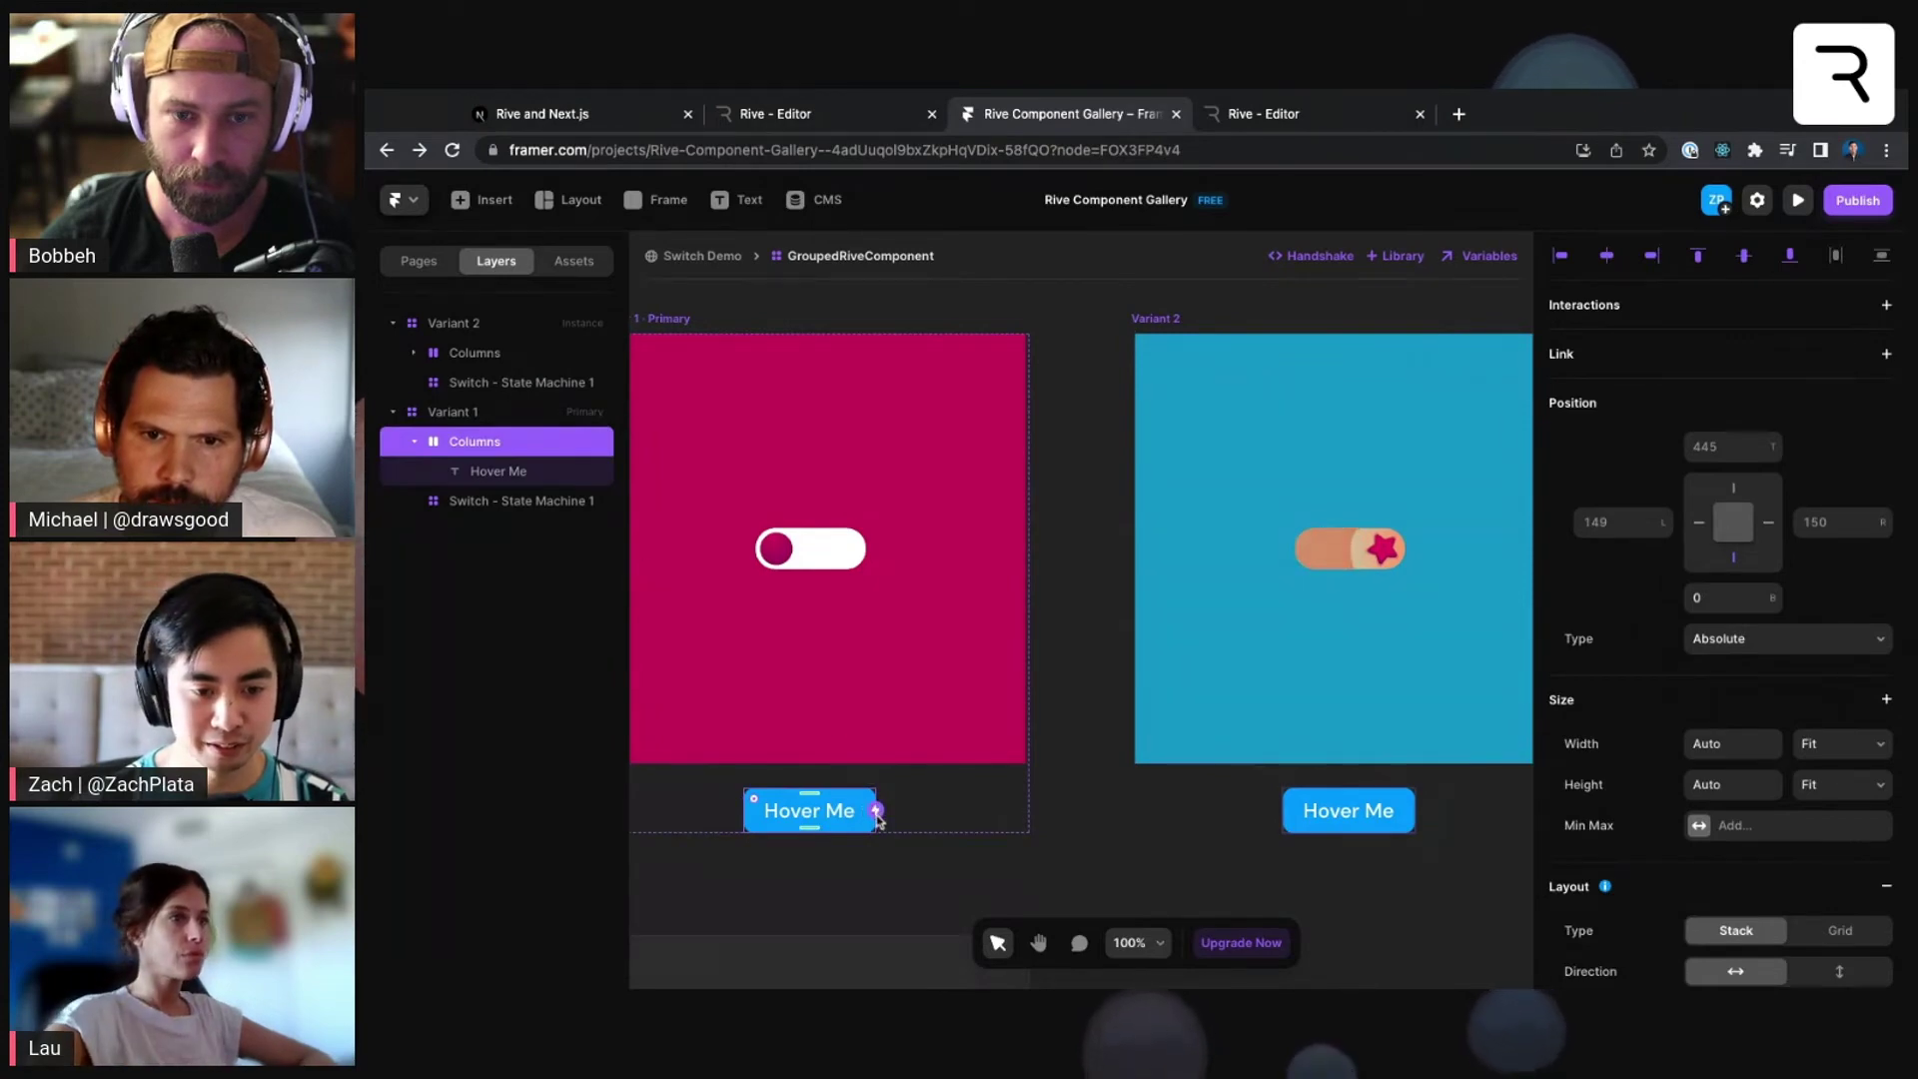
{"action": "left_click_drag", "start_coordinate": [877, 812], "coordinate": [1120, 559]}
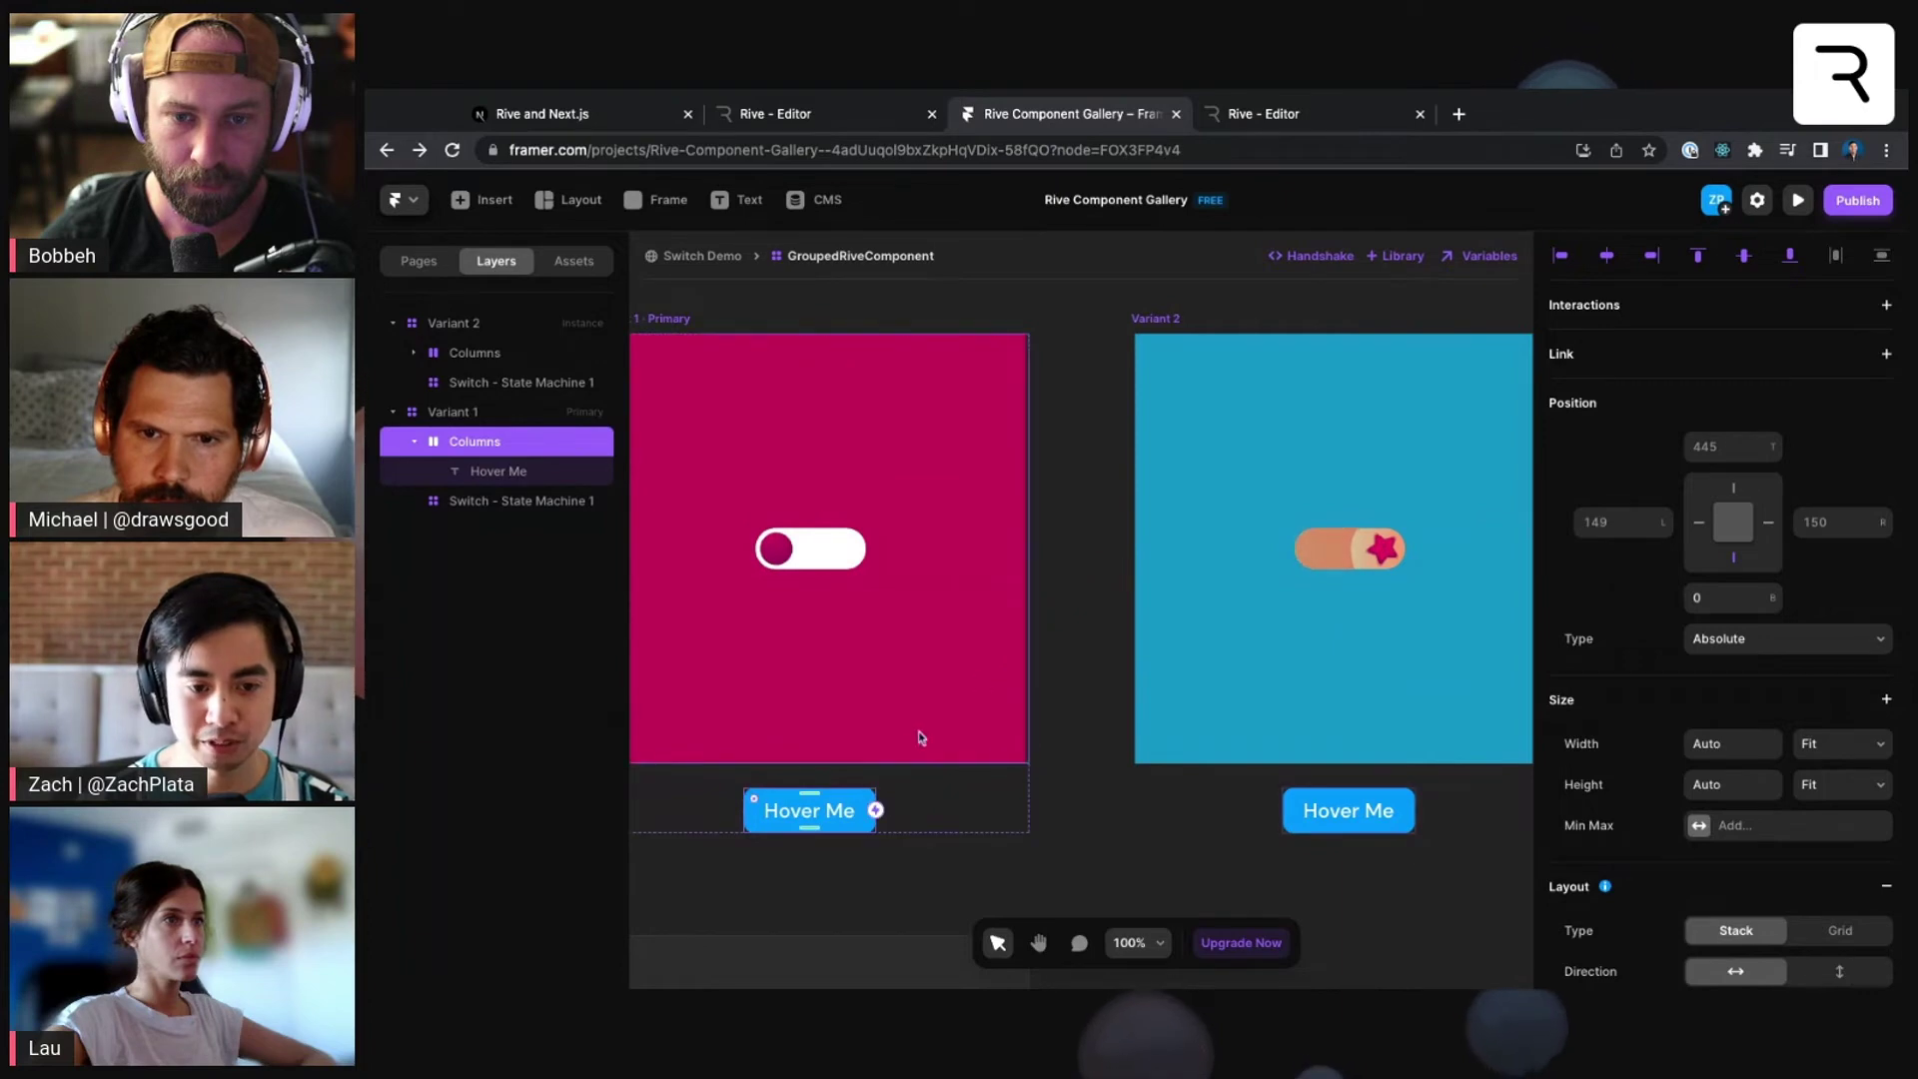
{"action": "left_click_drag", "start_coordinate": [875, 810], "coordinate": [1180, 526]}
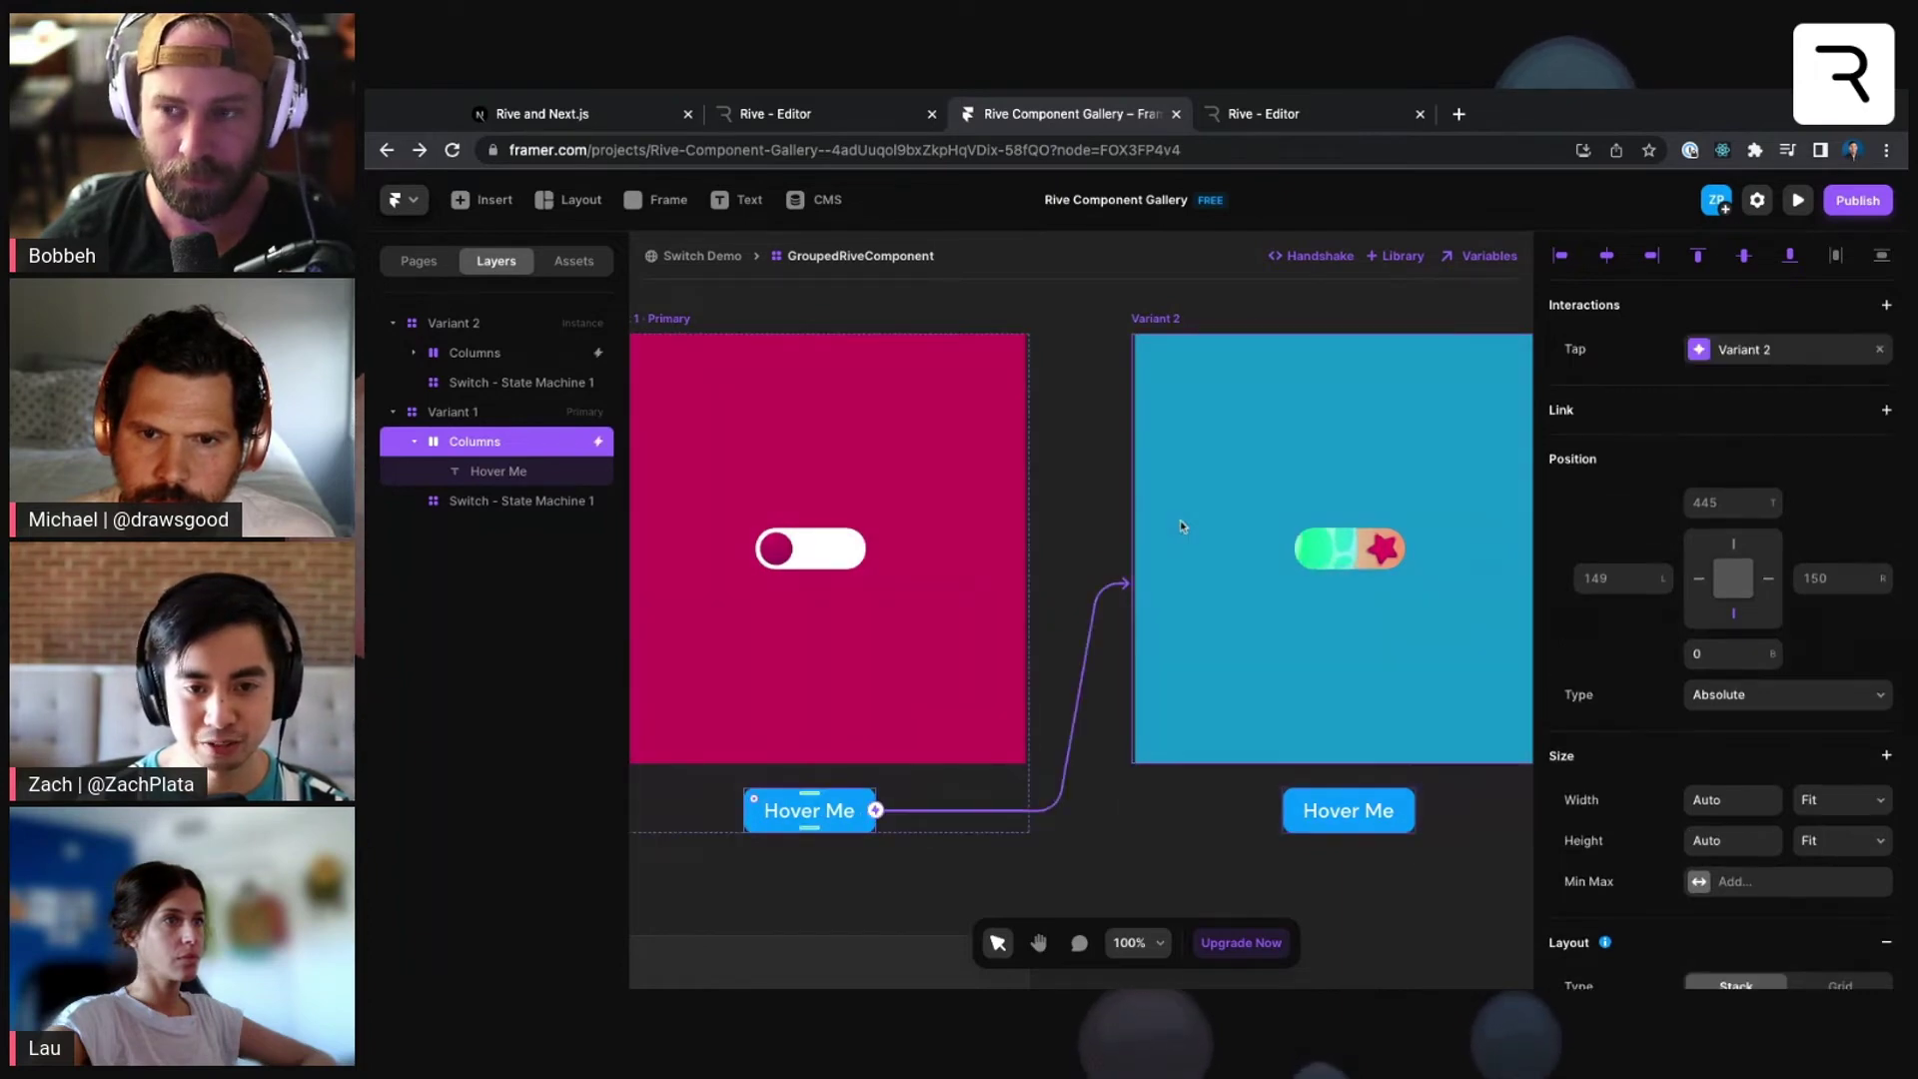
- Replace the Tap interaction with a Mouse Enter transition to Variant 2
{"action": "left_click", "coordinate": [1880, 351]}
{"action": "left_click", "coordinate": [1886, 306]}
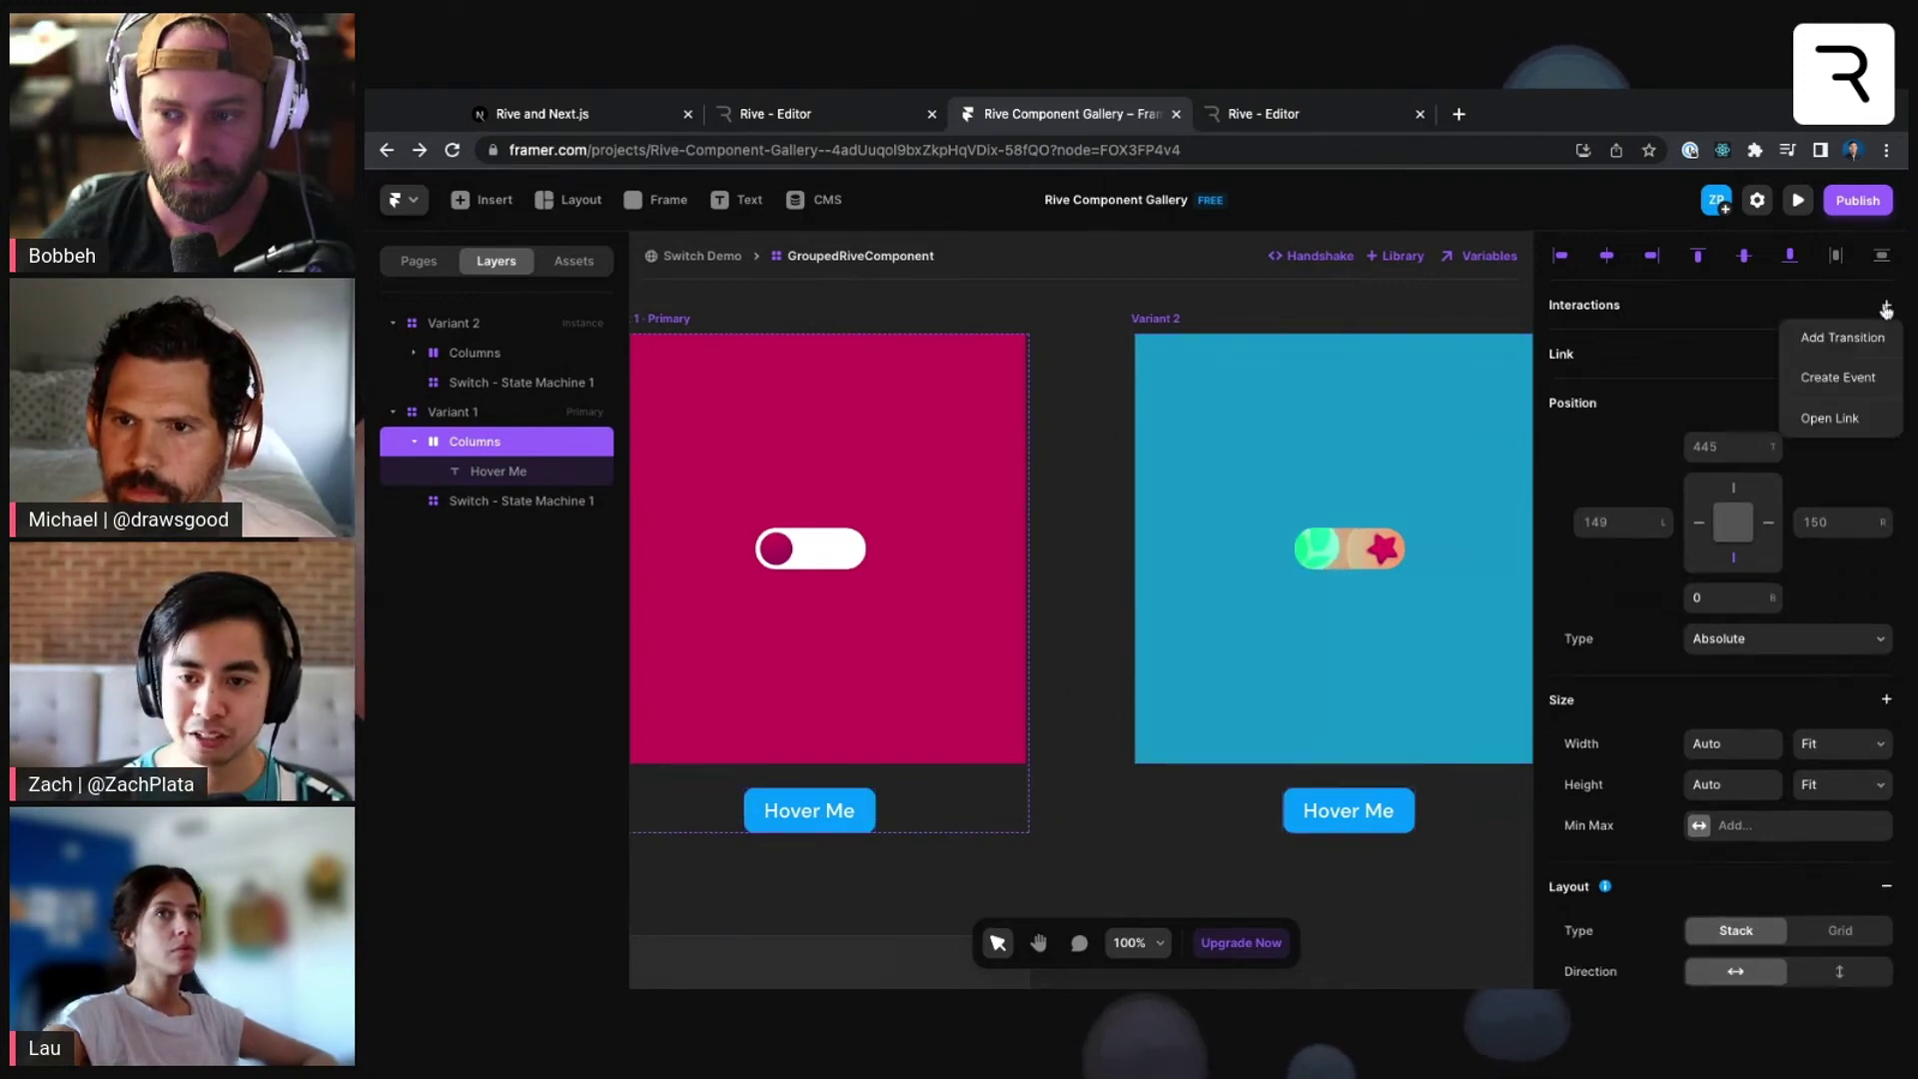
{"action": "left_click", "coordinate": [1852, 331]}
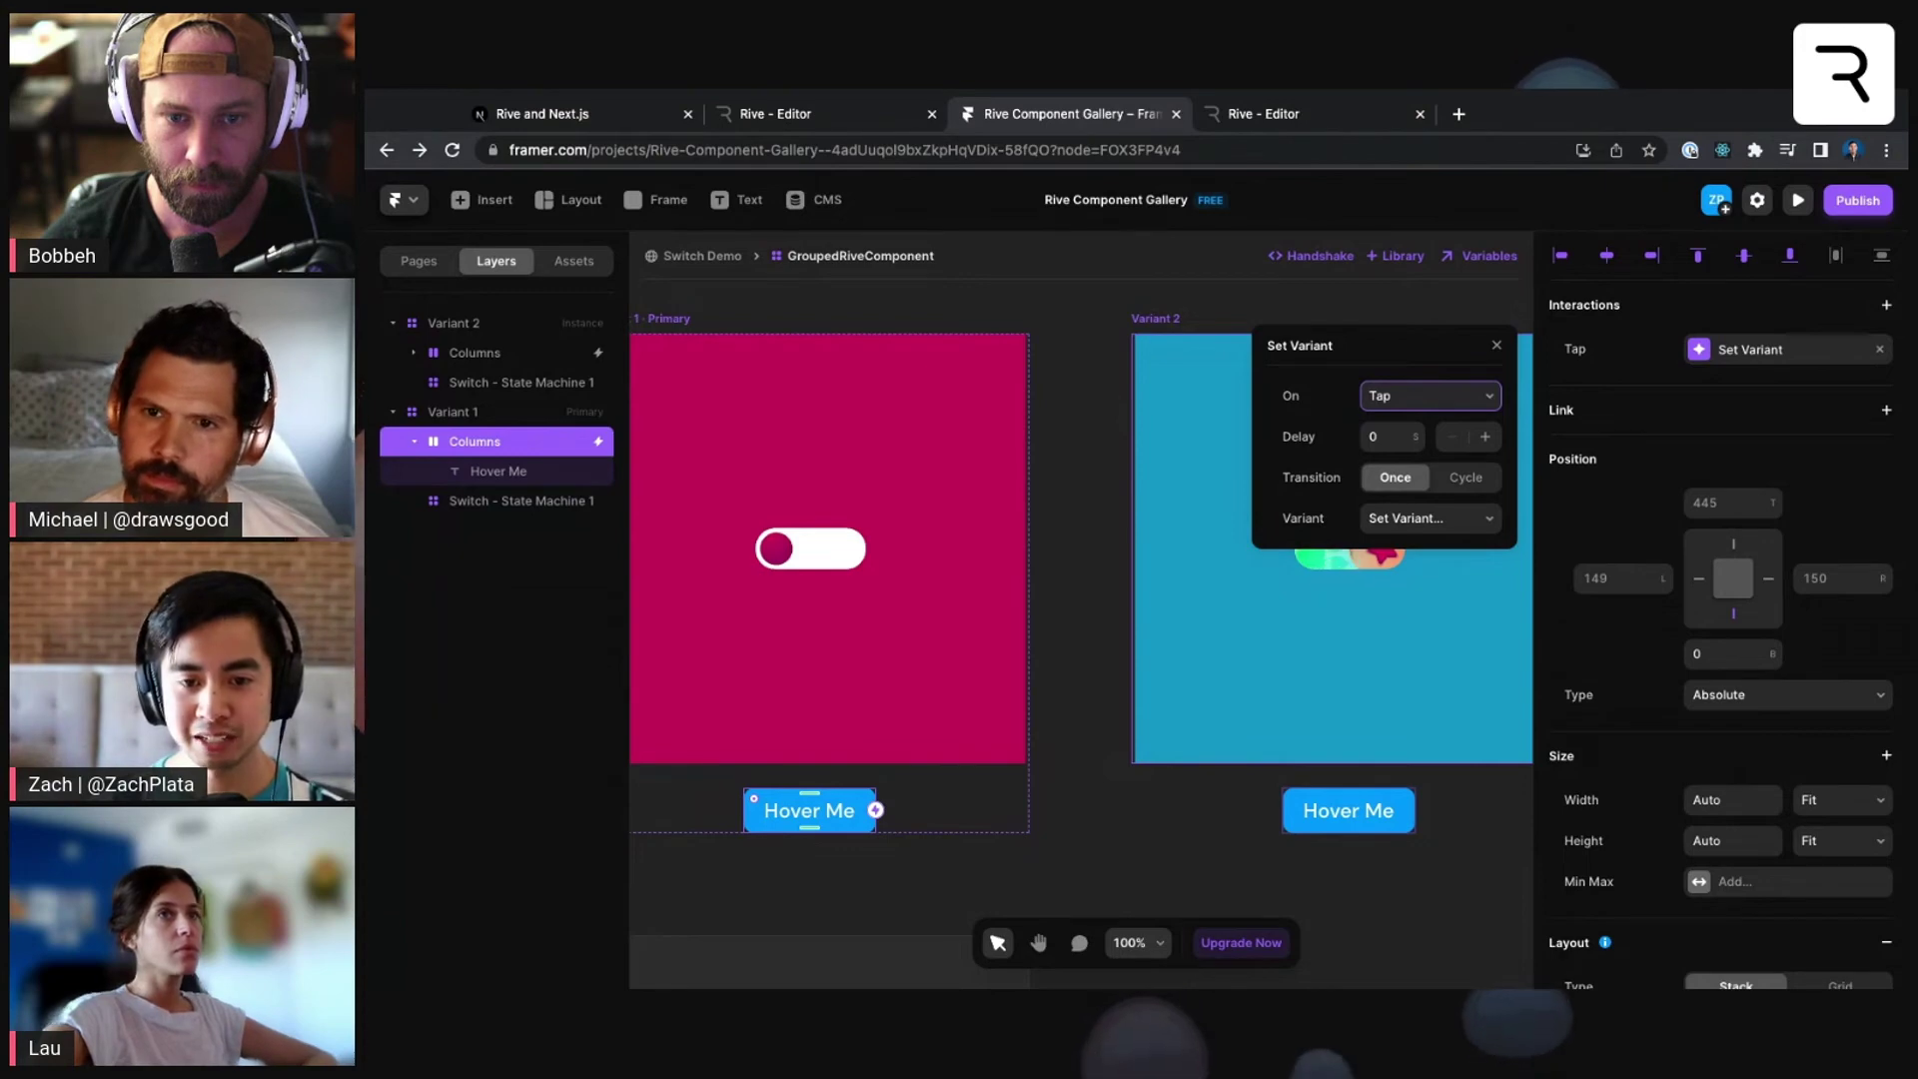
{"action": "left_click", "coordinate": [1392, 408]}
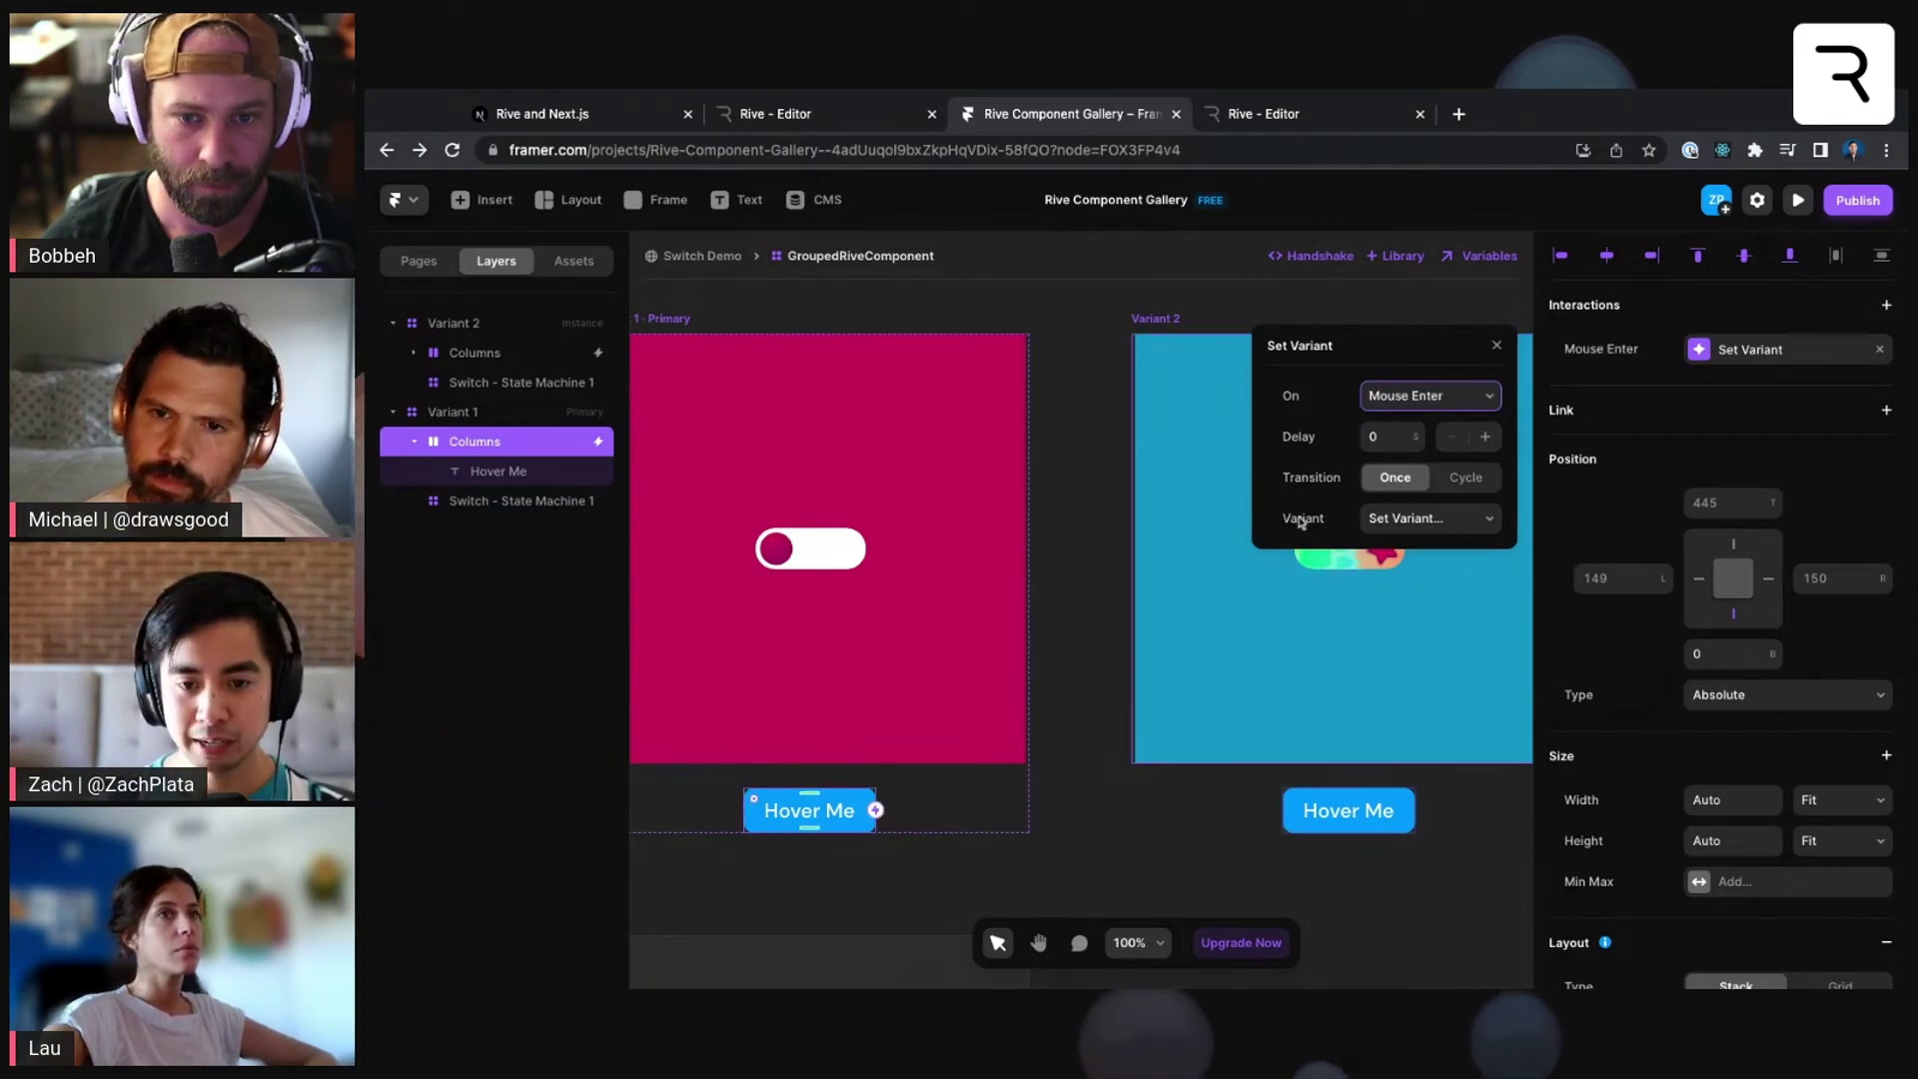
{"action": "left_click", "coordinate": [1403, 519]}
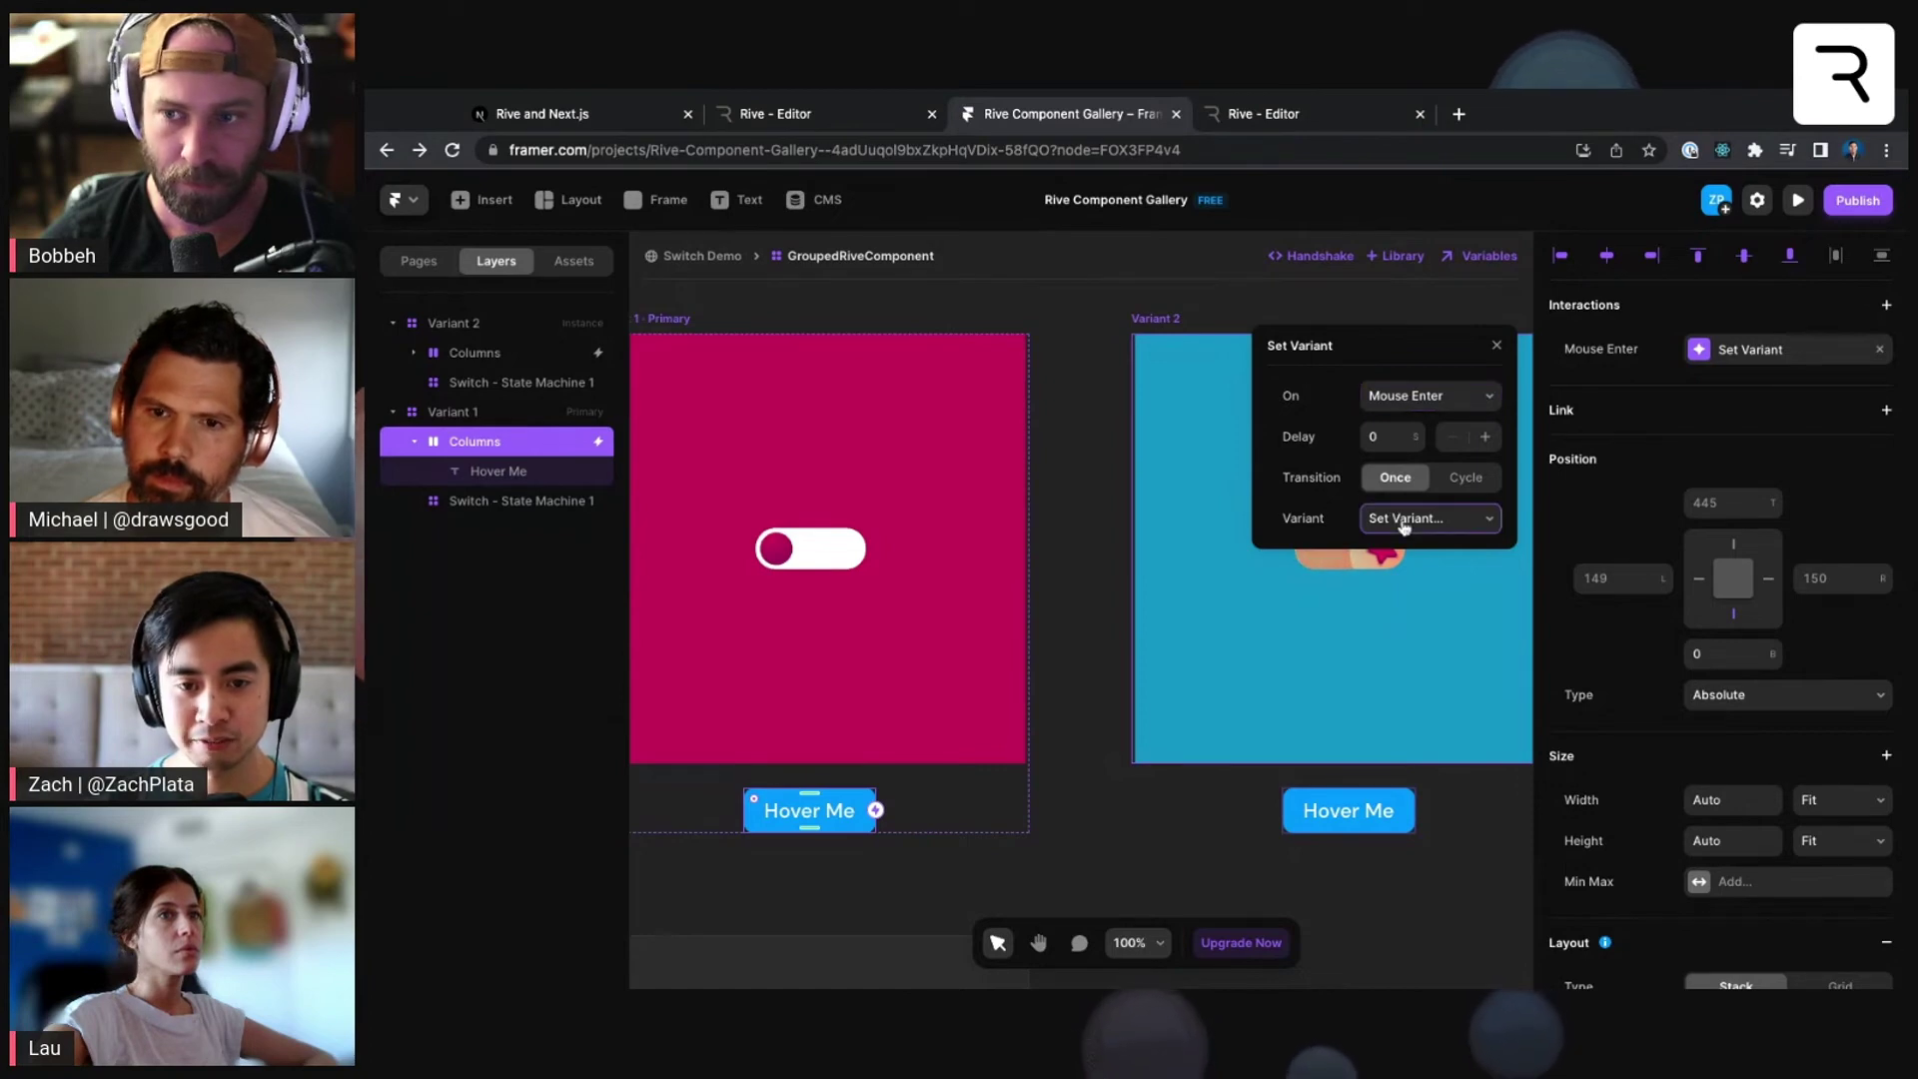
{"action": "left_click", "coordinate": [1348, 537]}
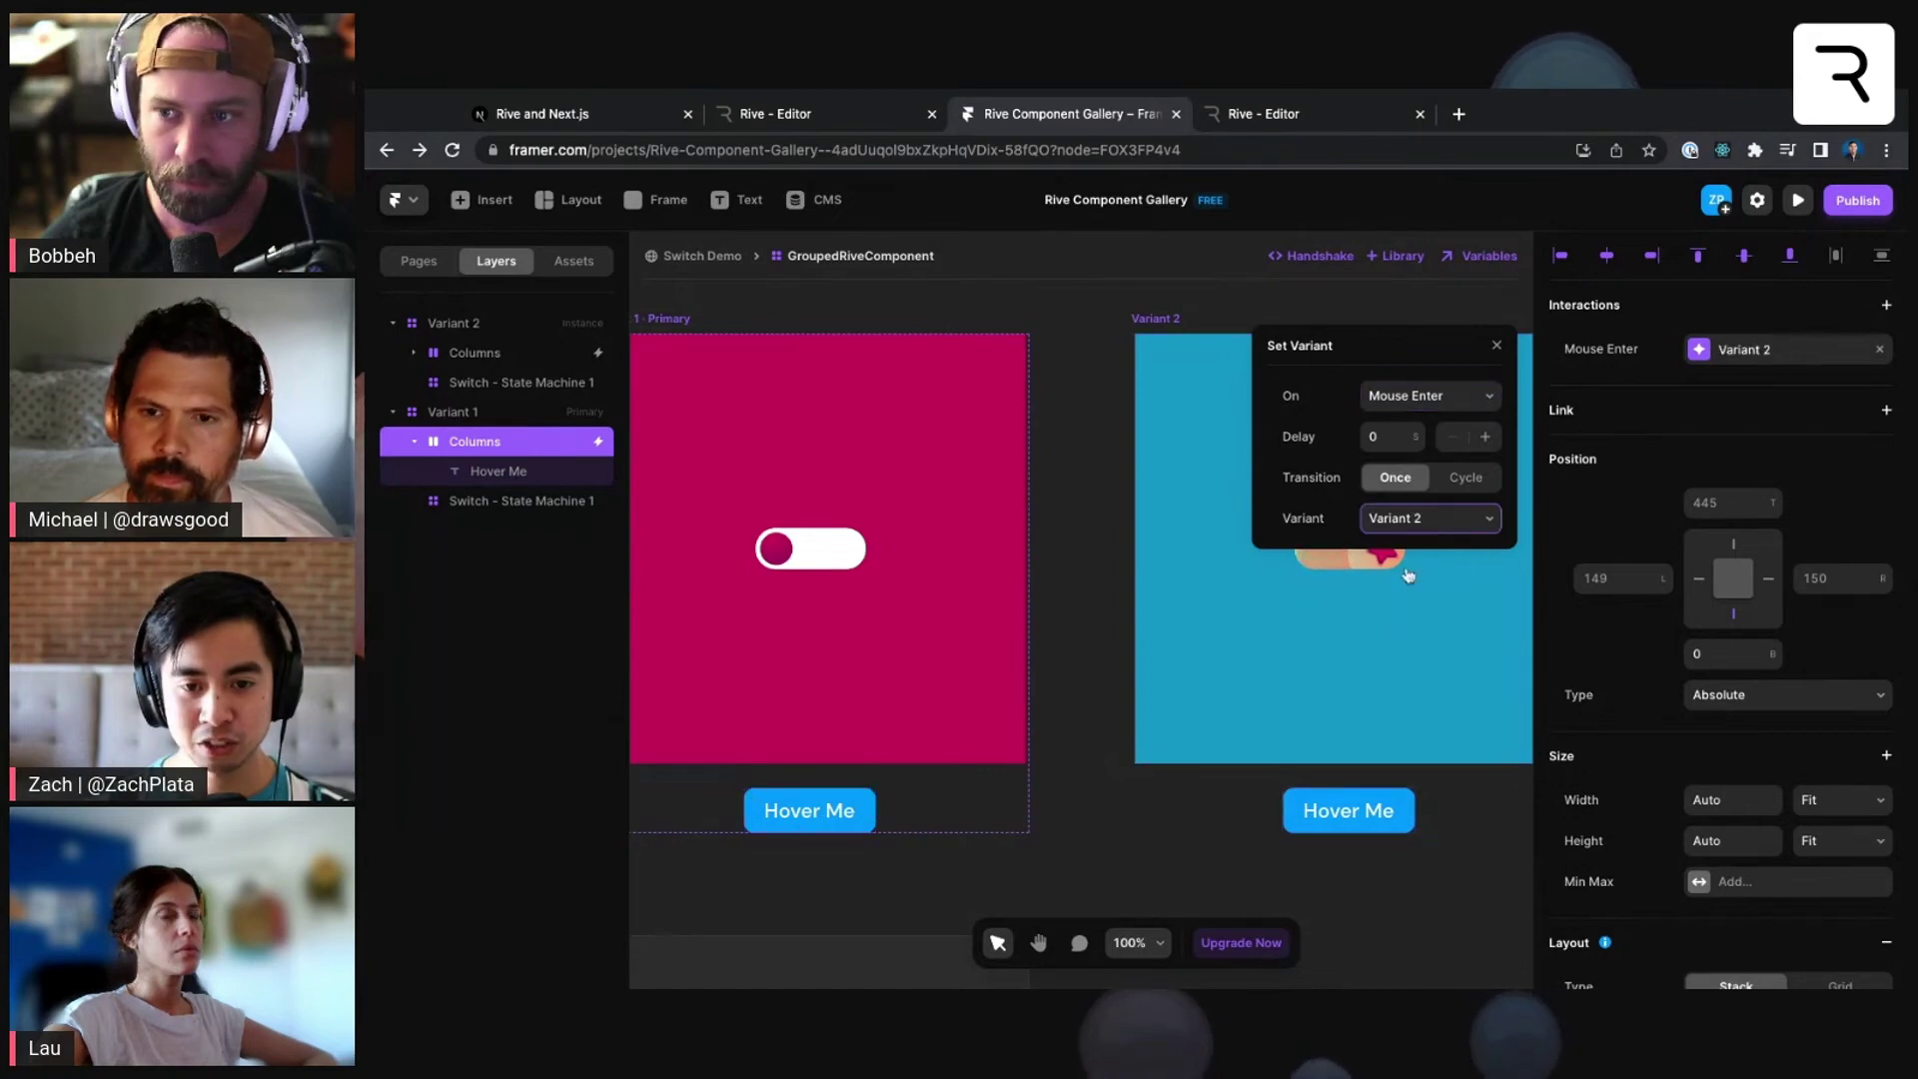
{"action": "left_click", "coordinate": [1601, 380]}
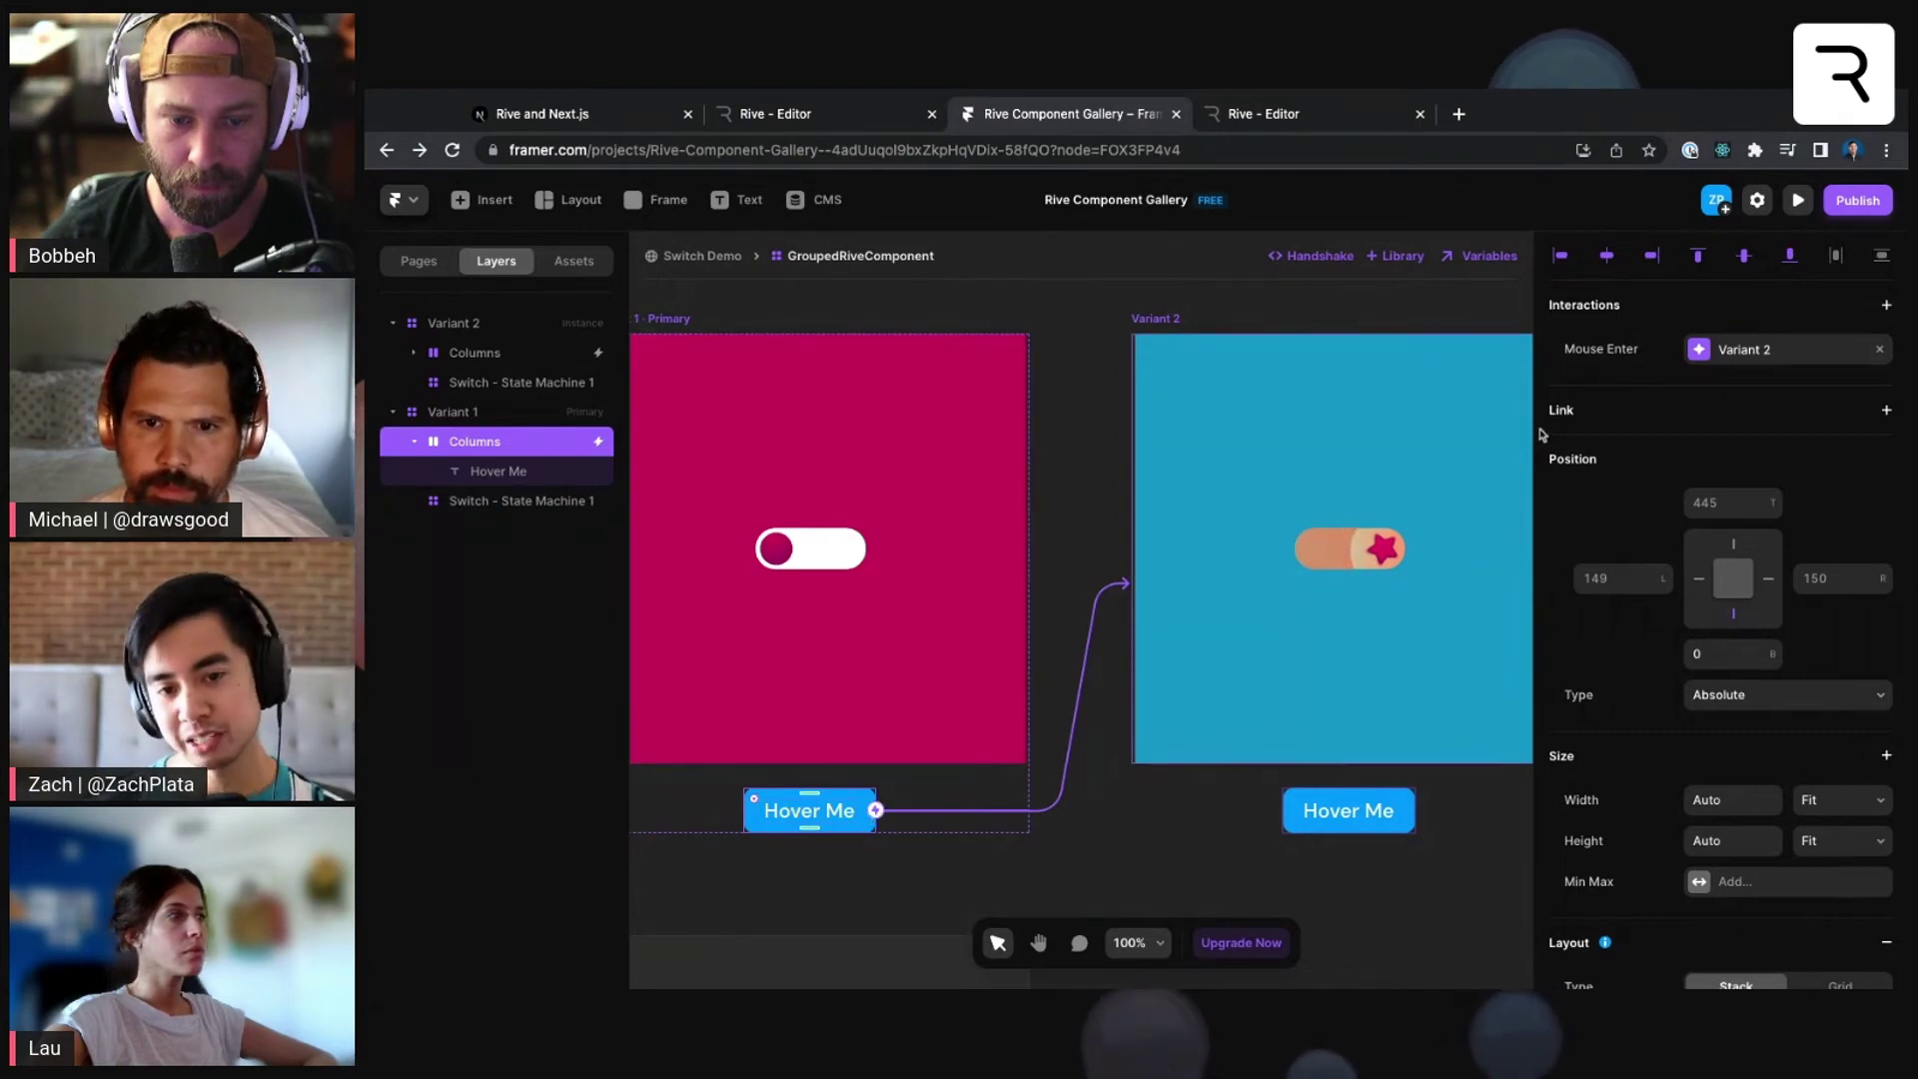
{"action": "left_click", "coordinate": [1483, 447]}
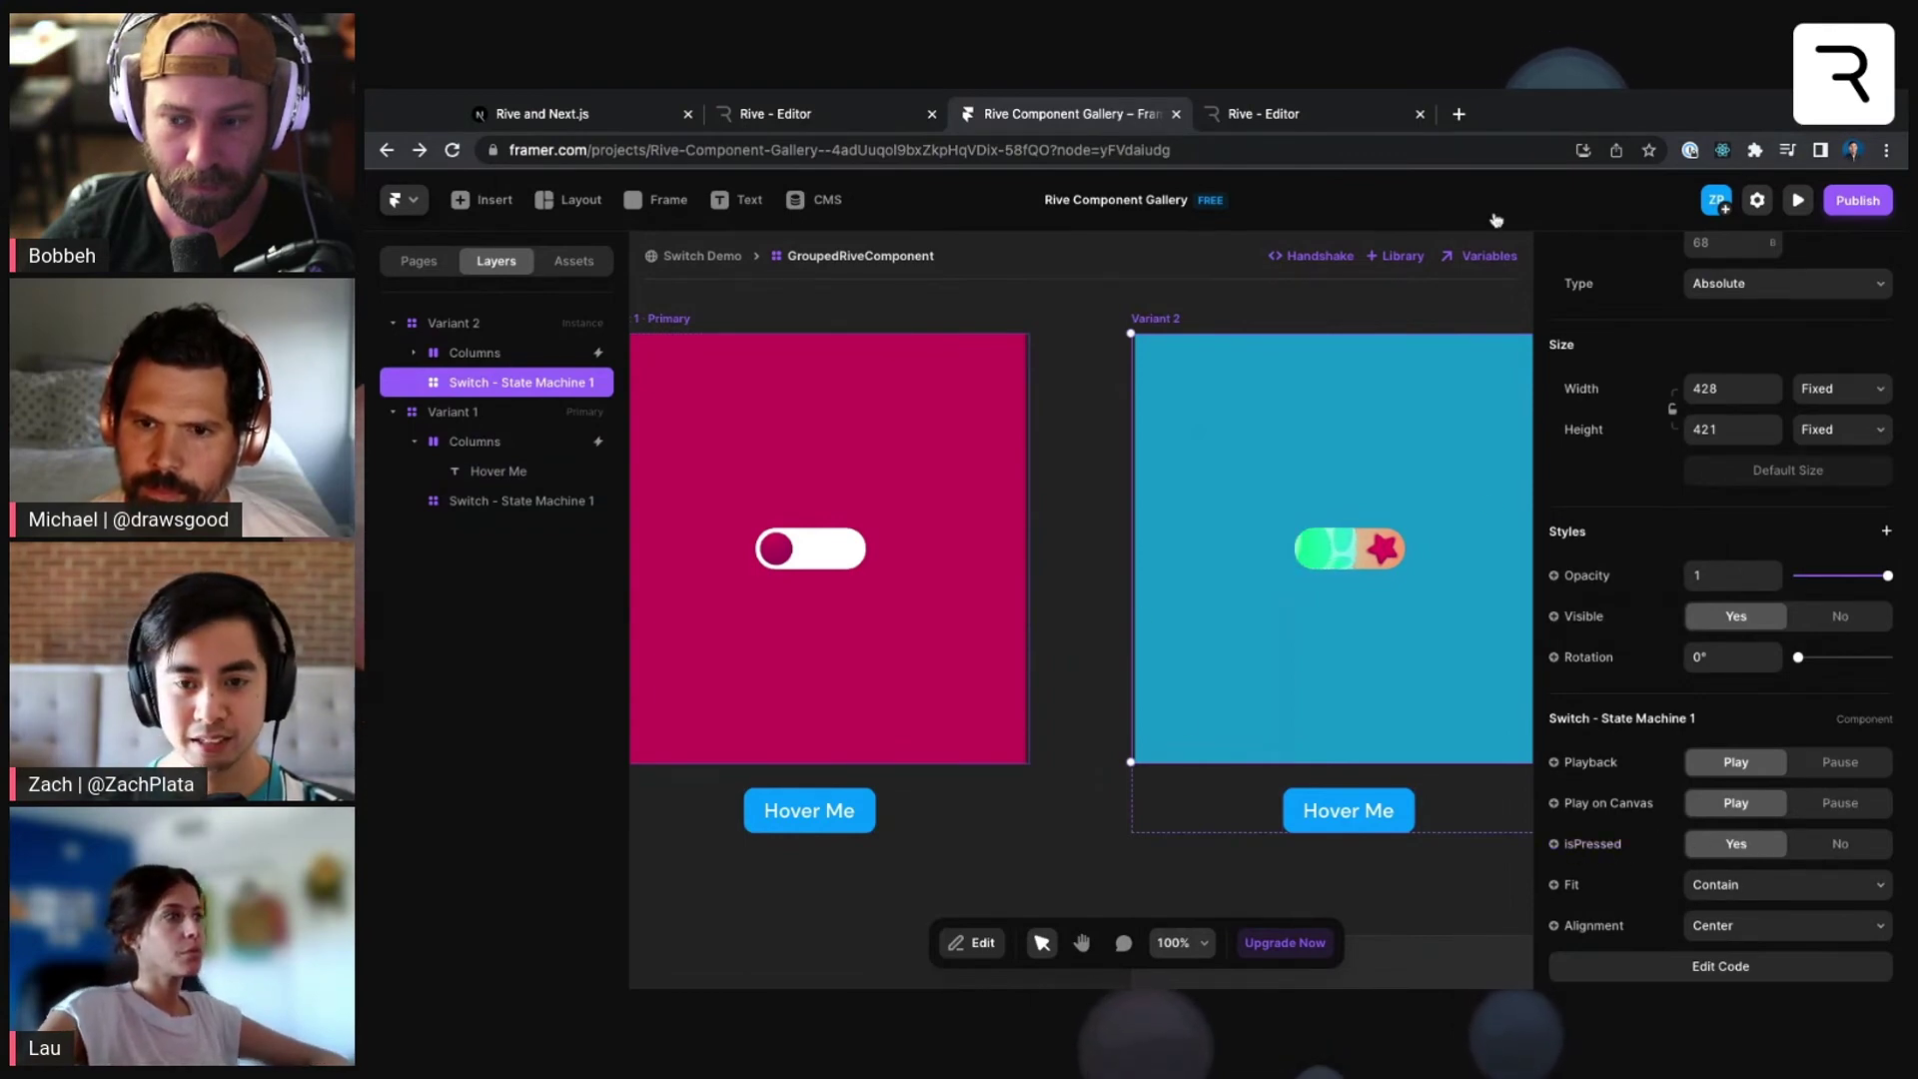
{"action": "left_click", "coordinate": [1797, 200]}
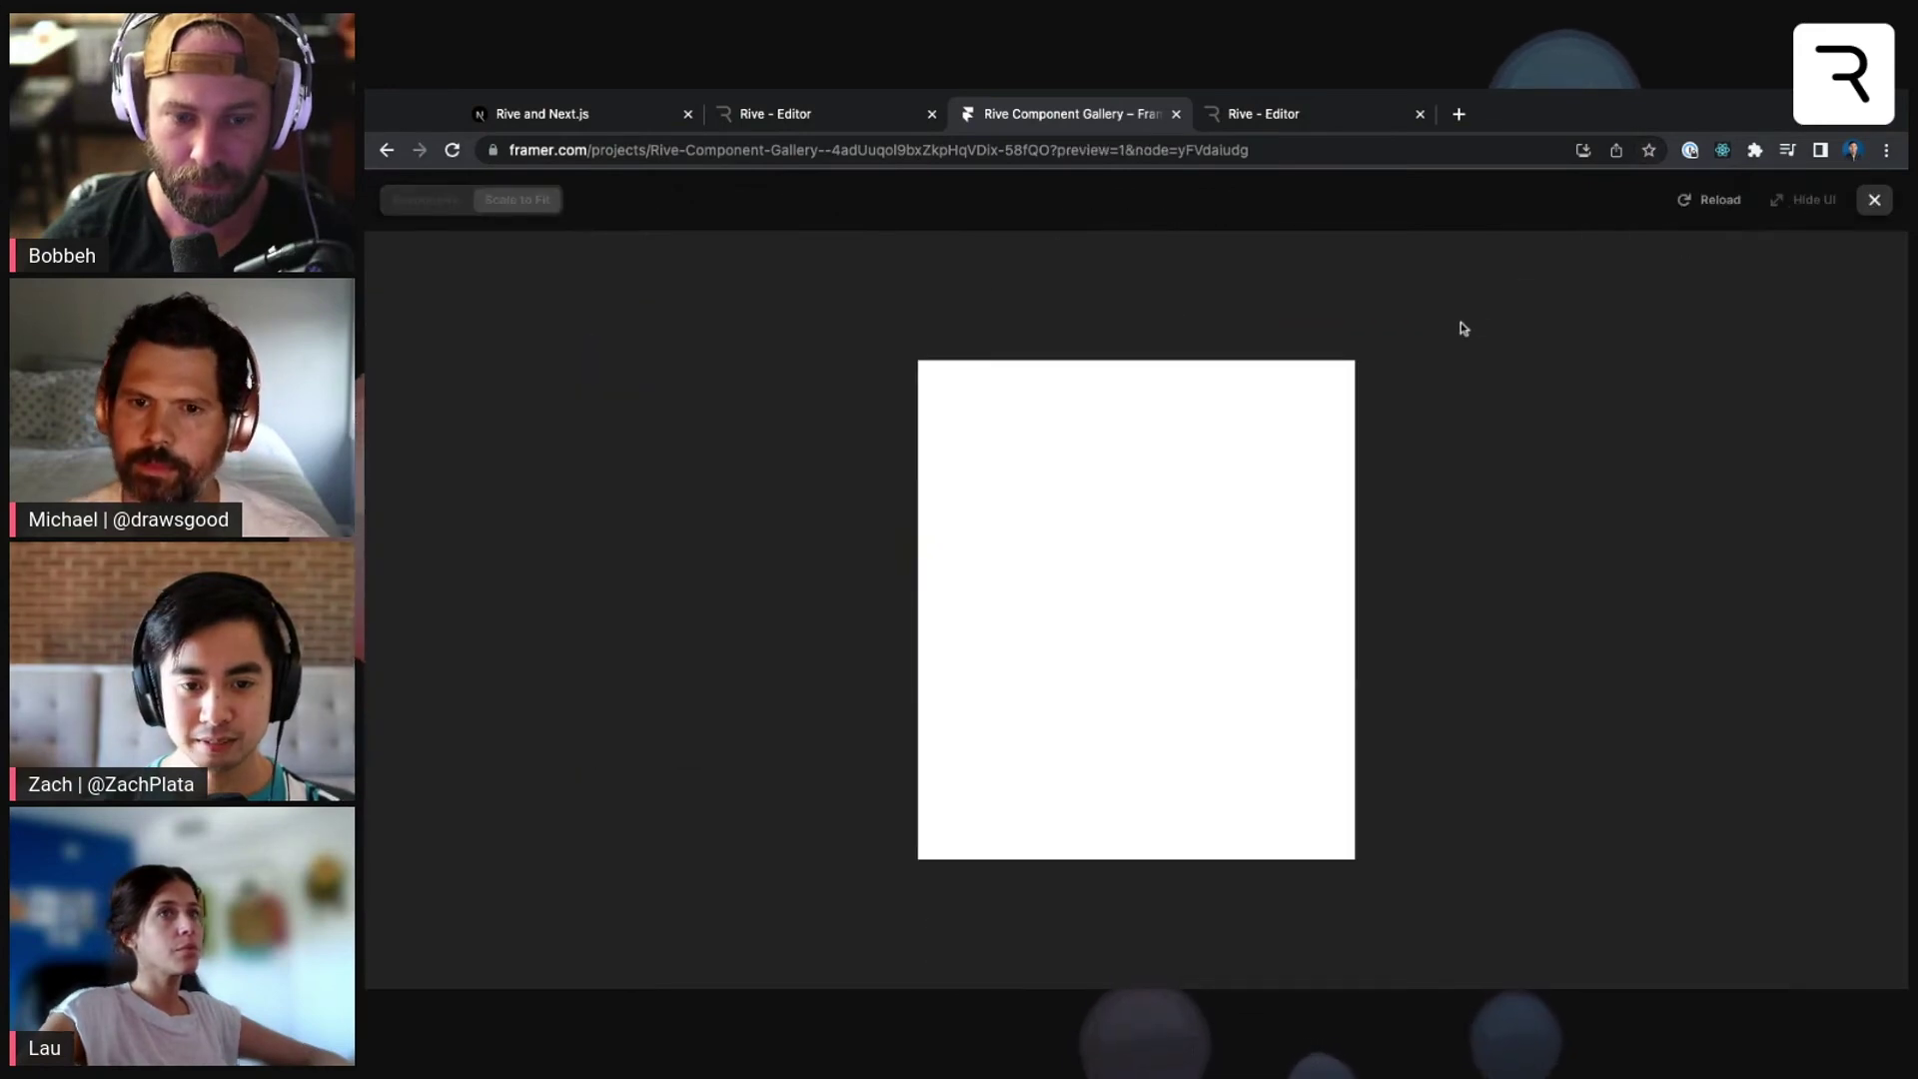
{"action": "left_click", "coordinate": [1874, 200]}
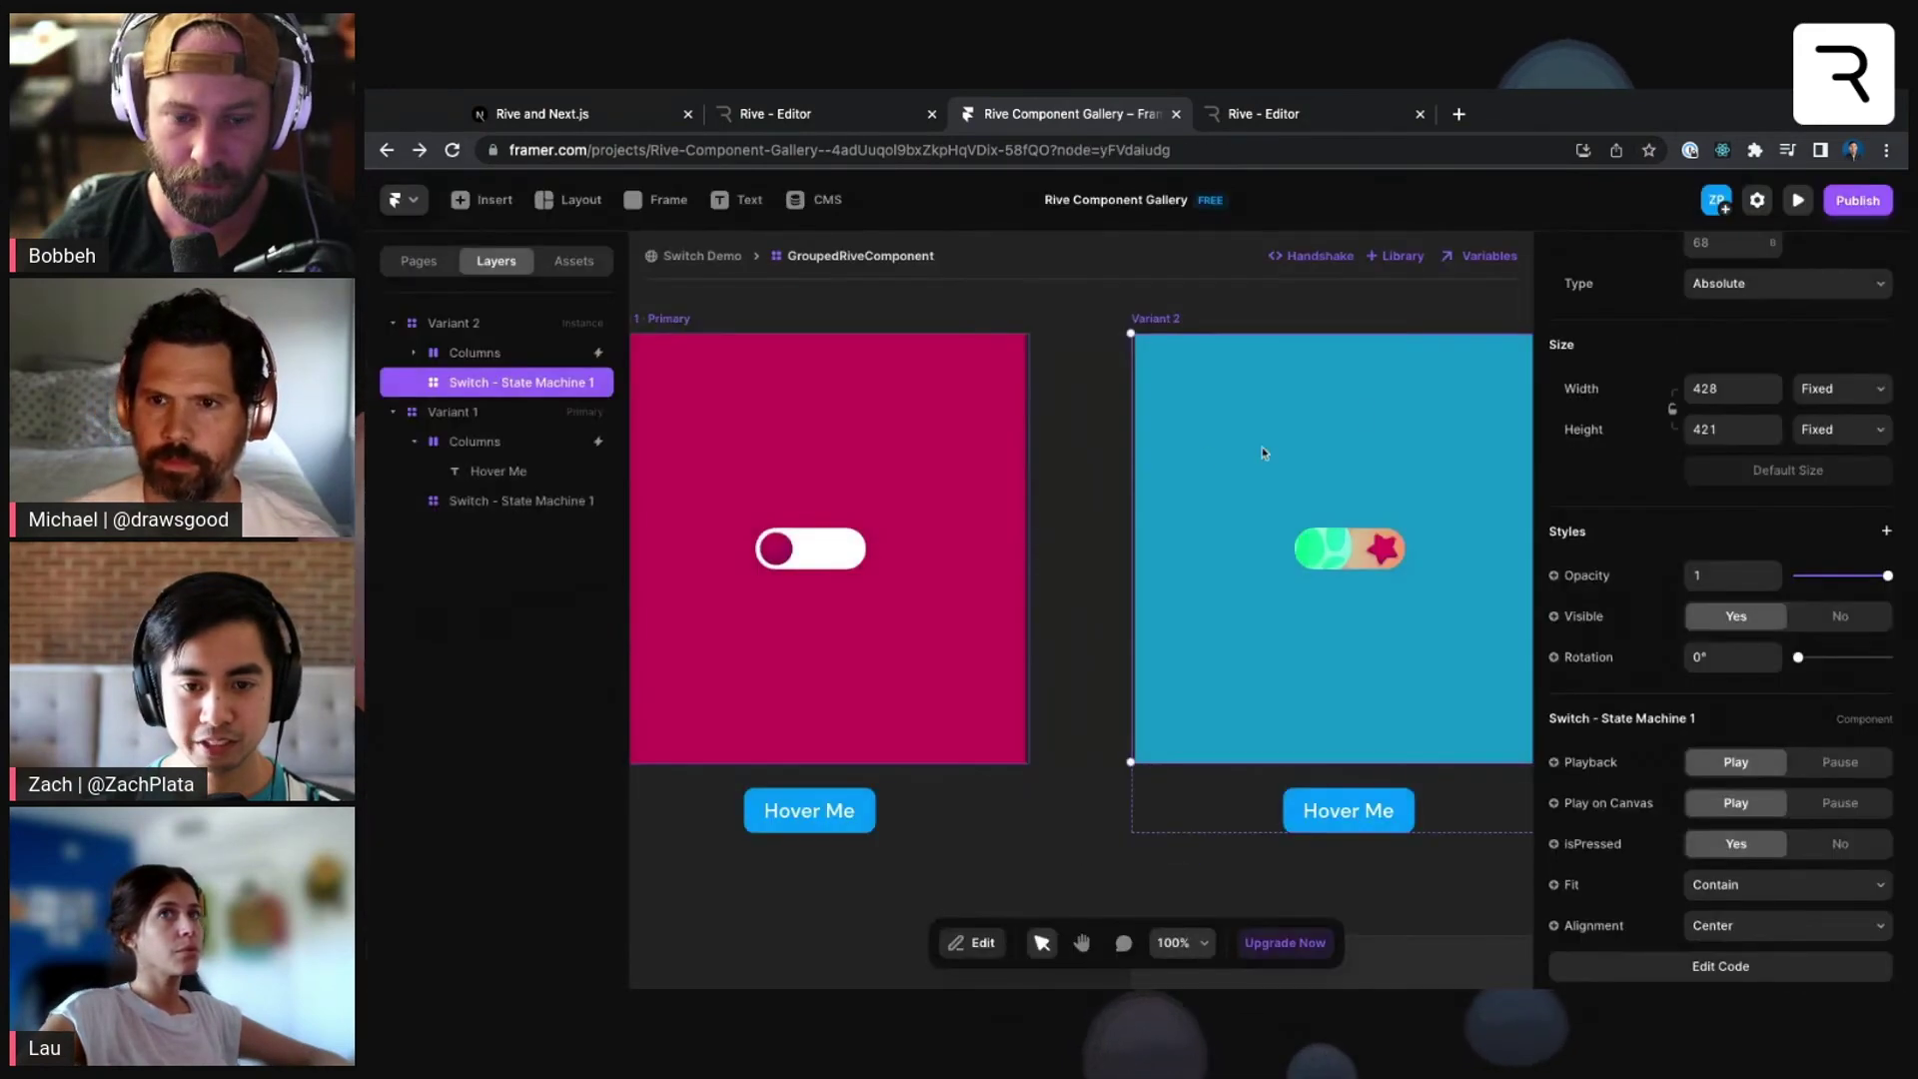
{"action": "left_click", "coordinate": [954, 404]}
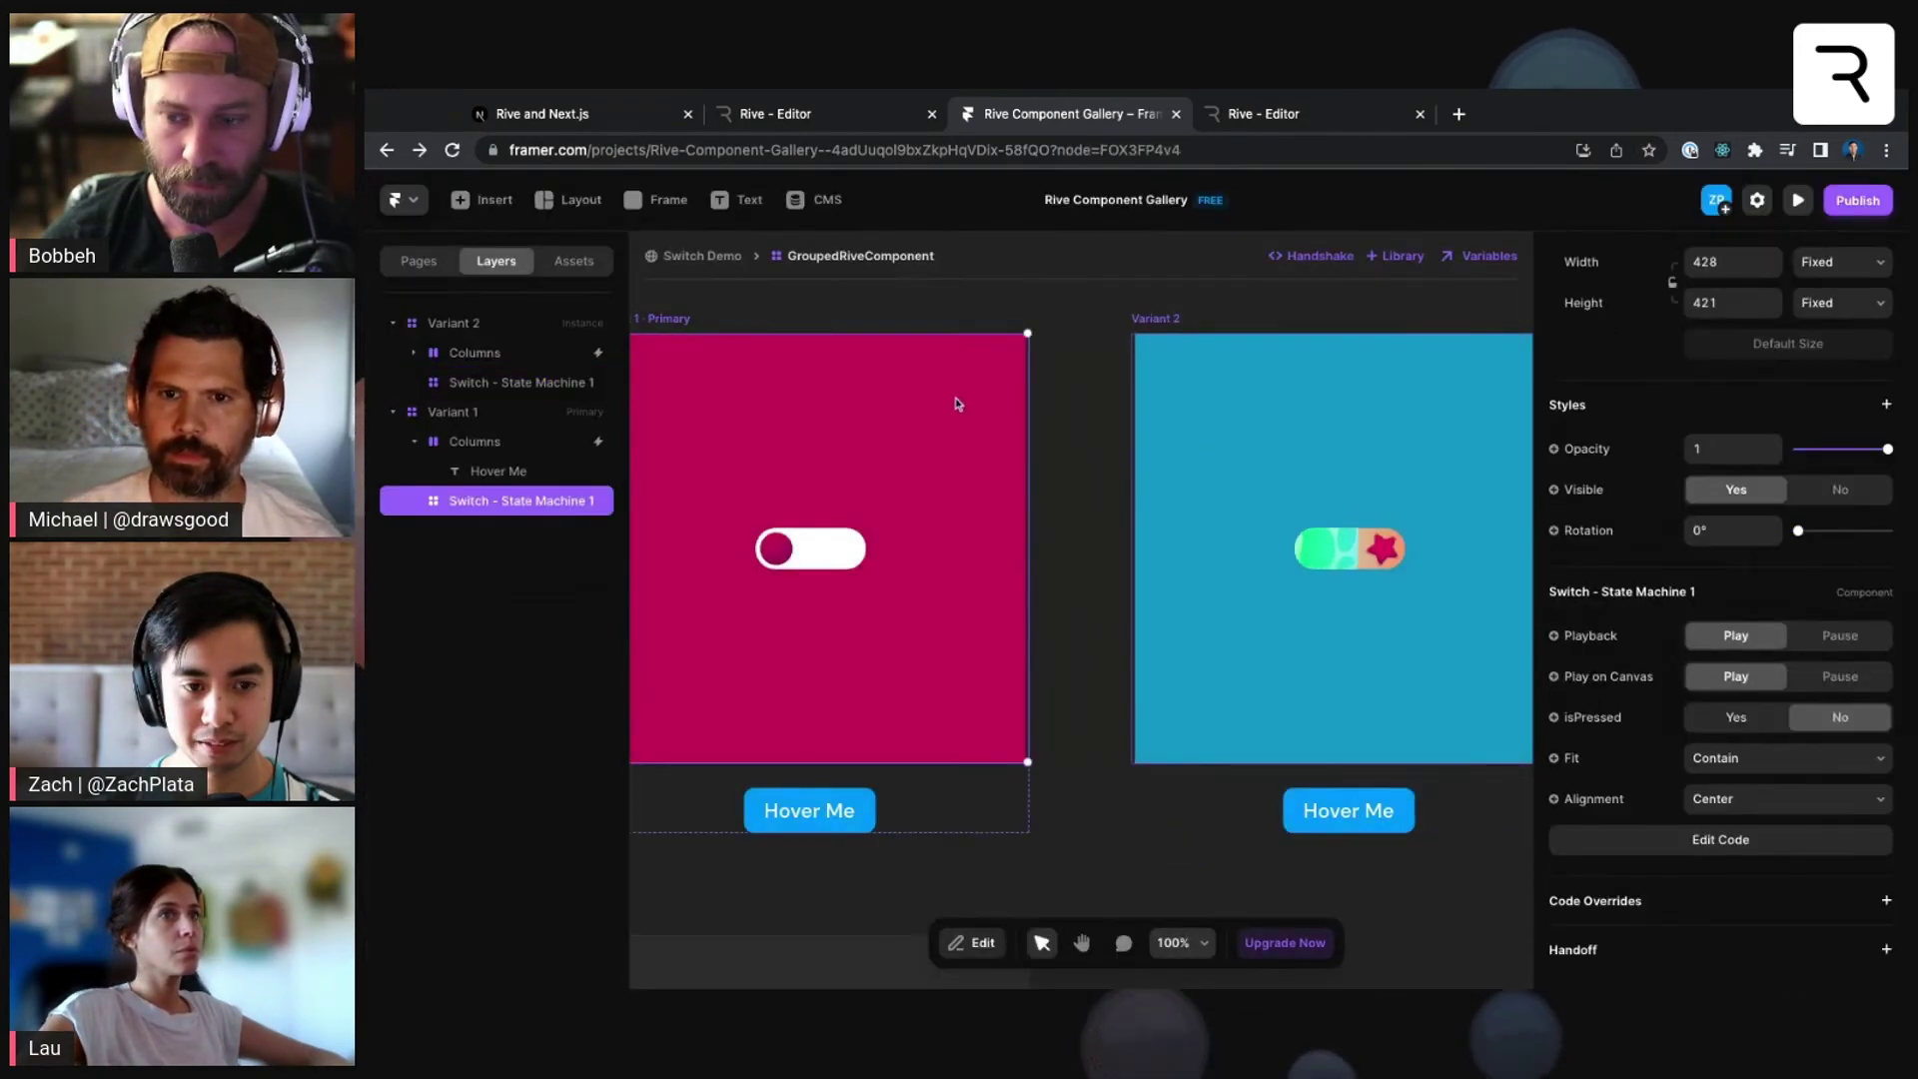
{"action": "left_click", "coordinate": [1798, 201]}
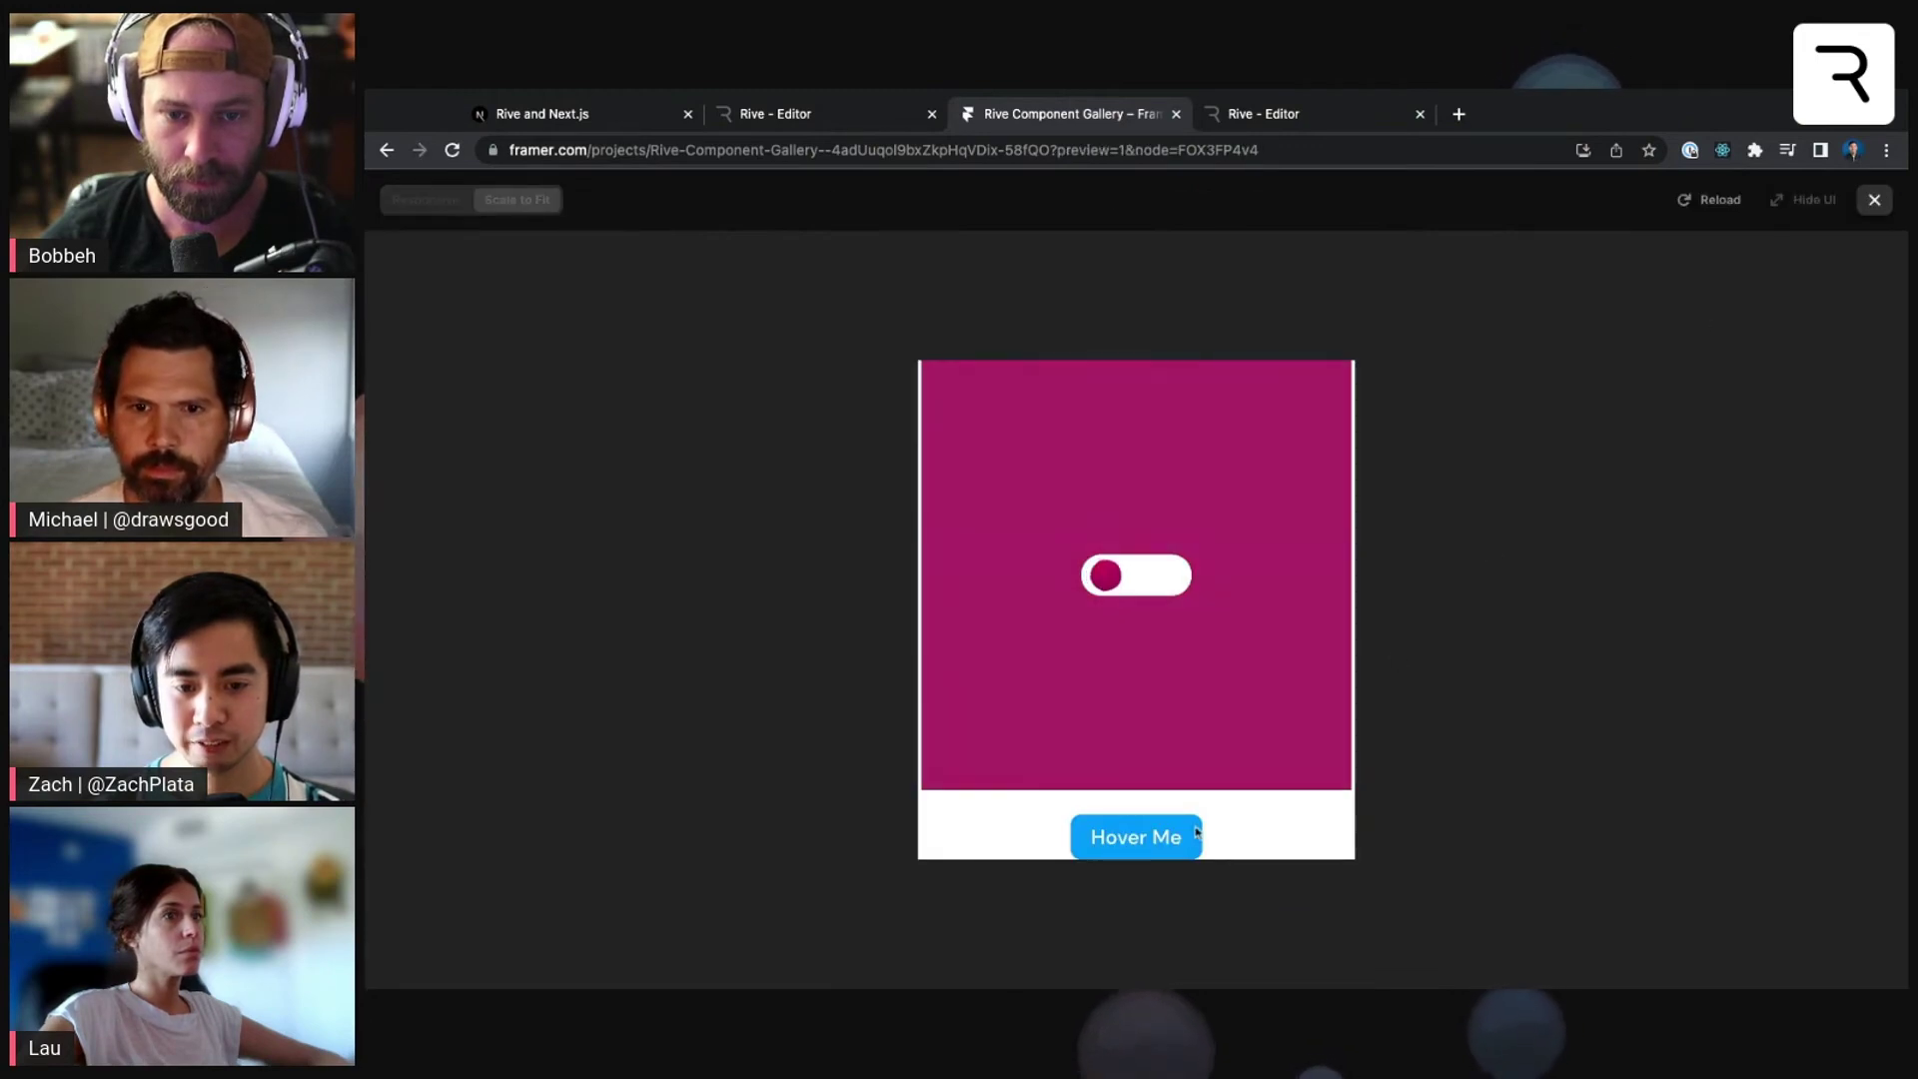
{"action": "mouse_move", "coordinate": [1184, 837]}
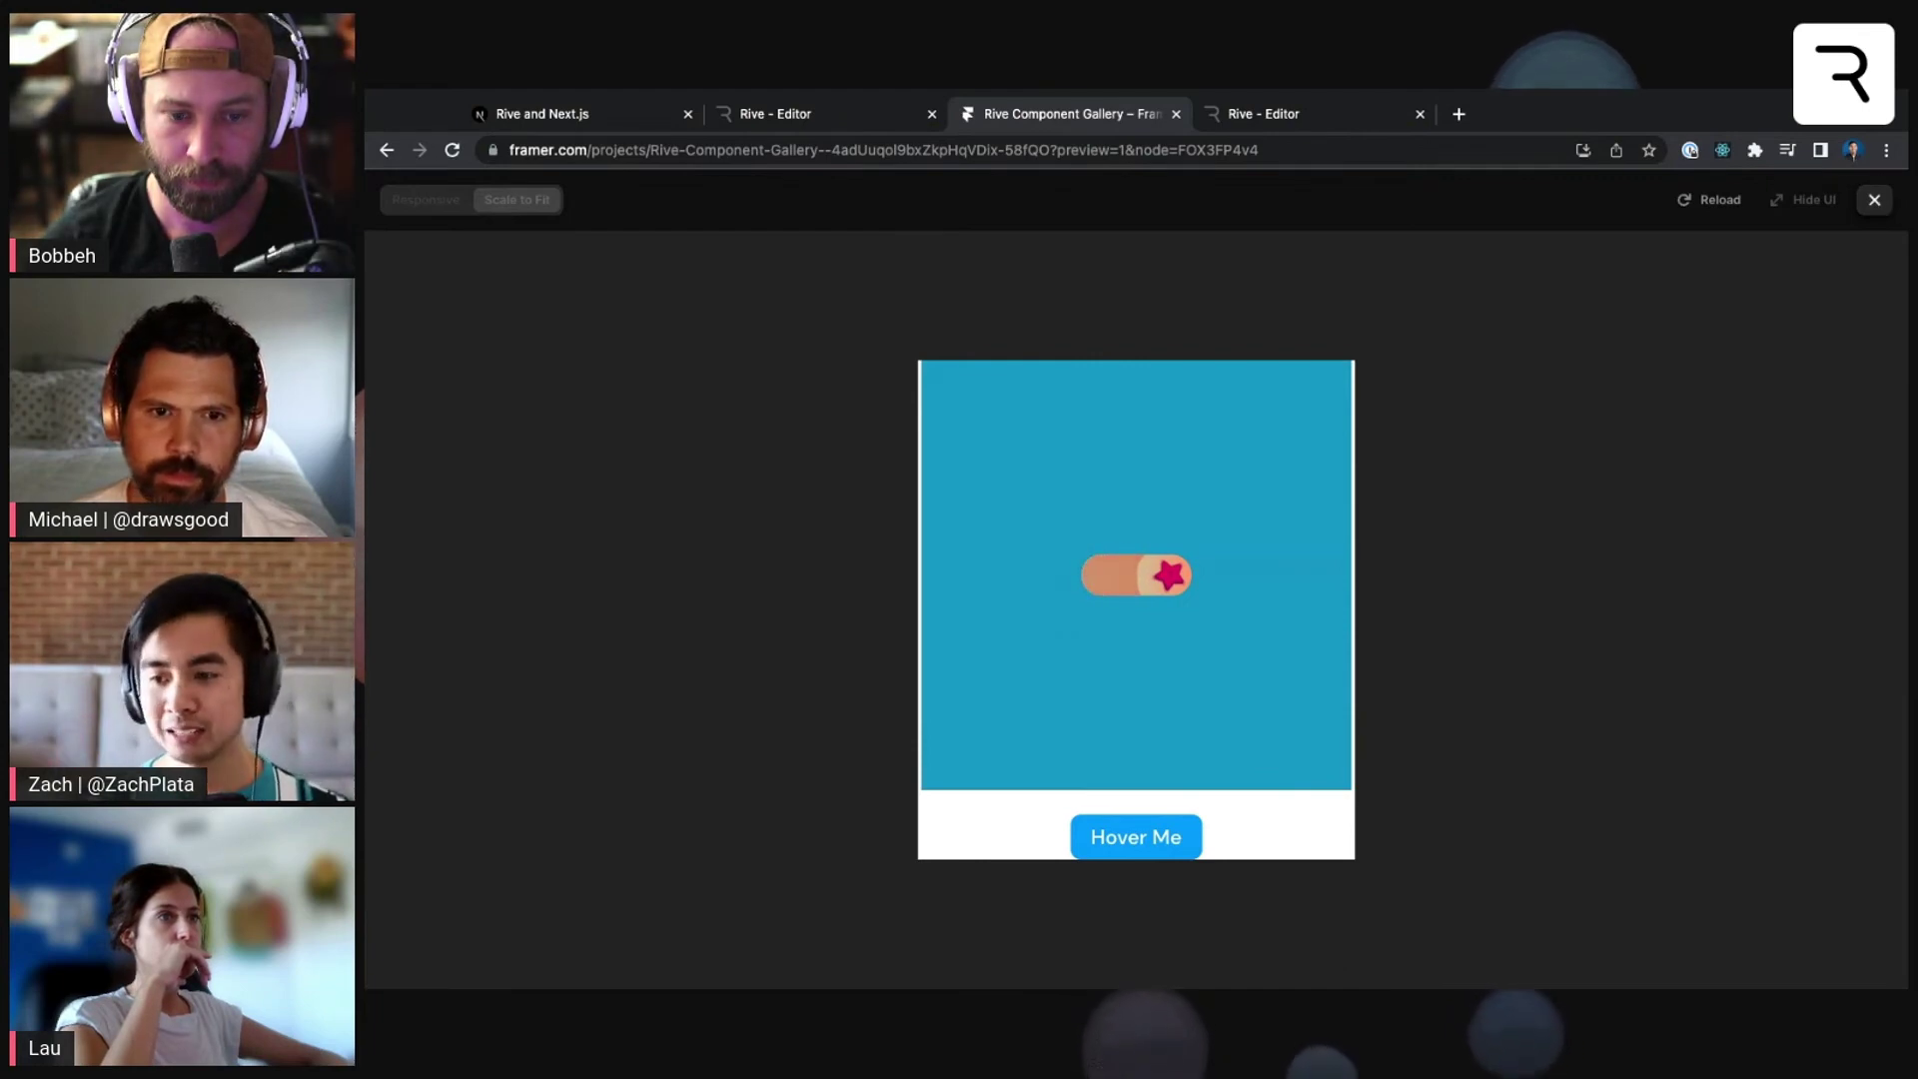
{"action": "key", "text": "Escape"}
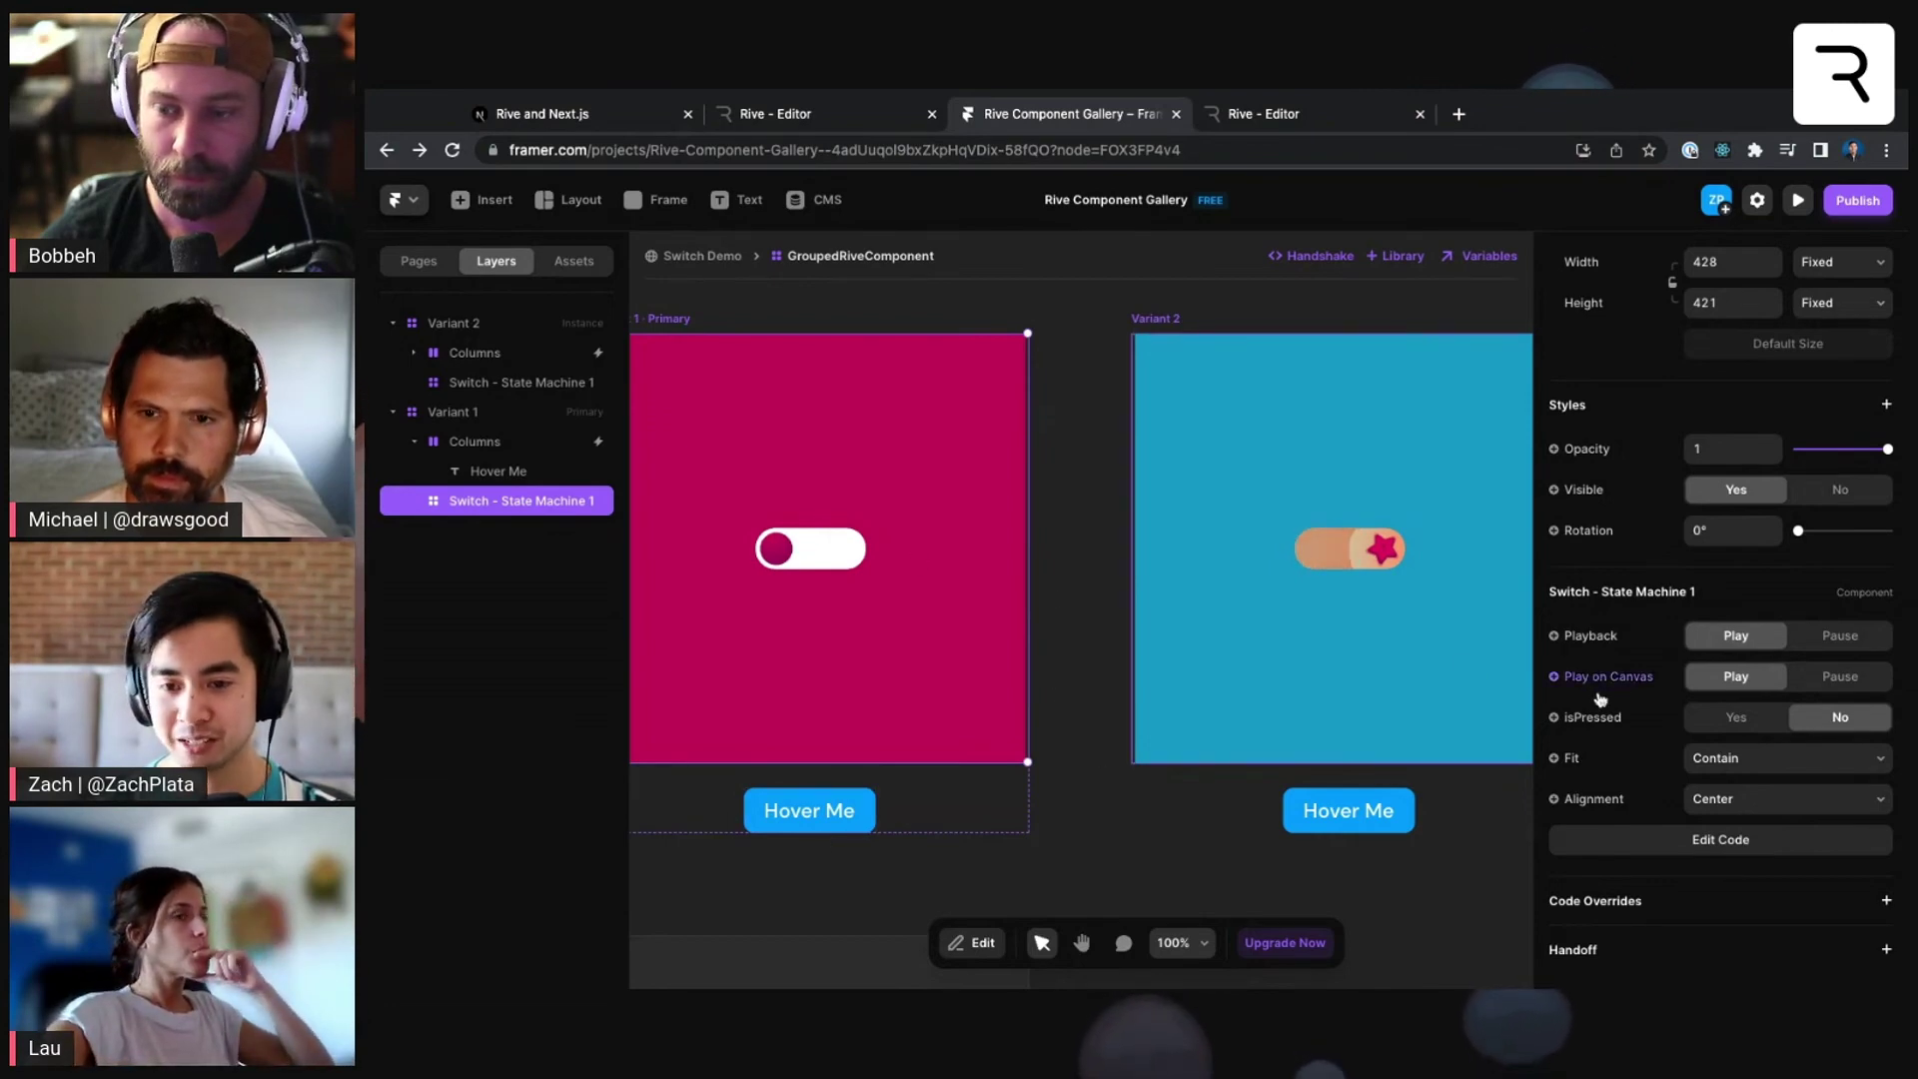
- Select Variant 2's Columns layer and link its button back to Variant 1
{"action": "left_click", "coordinate": [1386, 819]}
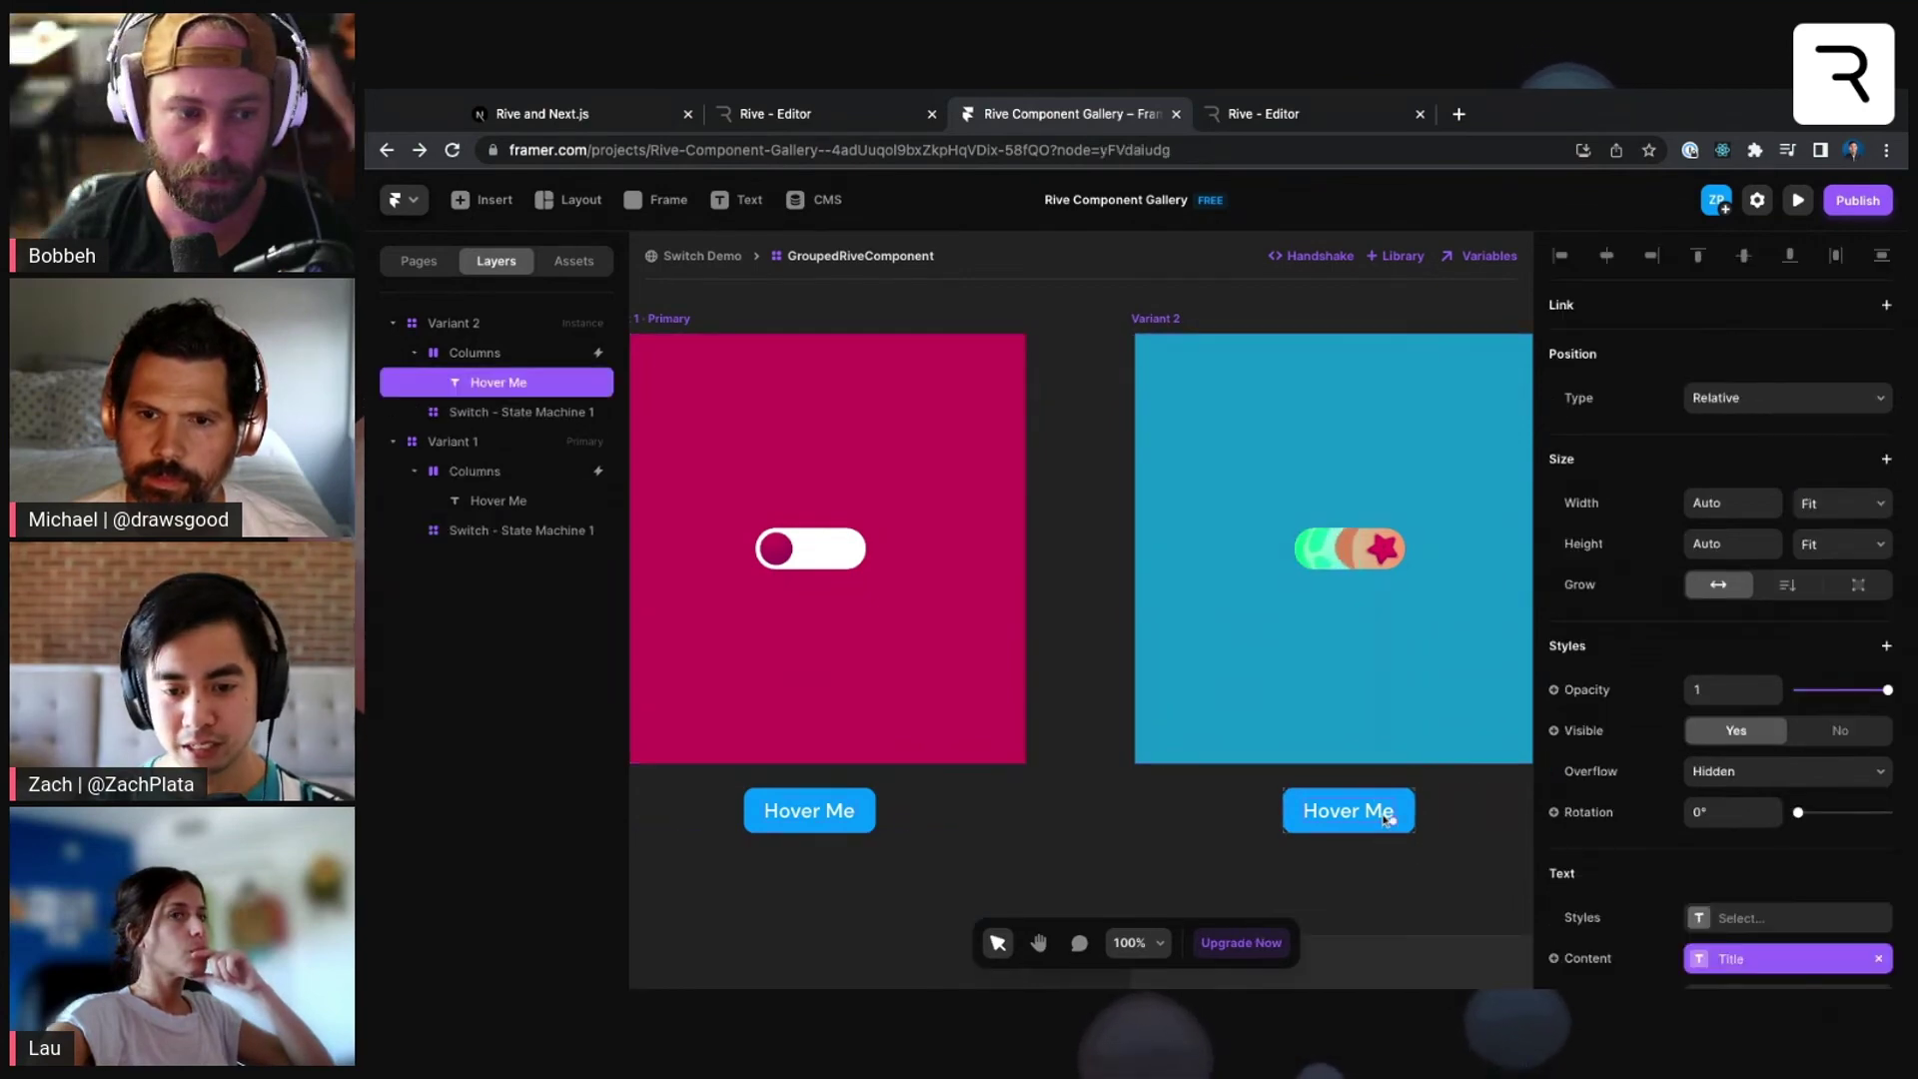
{"action": "left_click", "coordinate": [487, 355]}
{"action": "left_click_drag", "start_coordinate": [1416, 812], "coordinate": [1061, 581]}
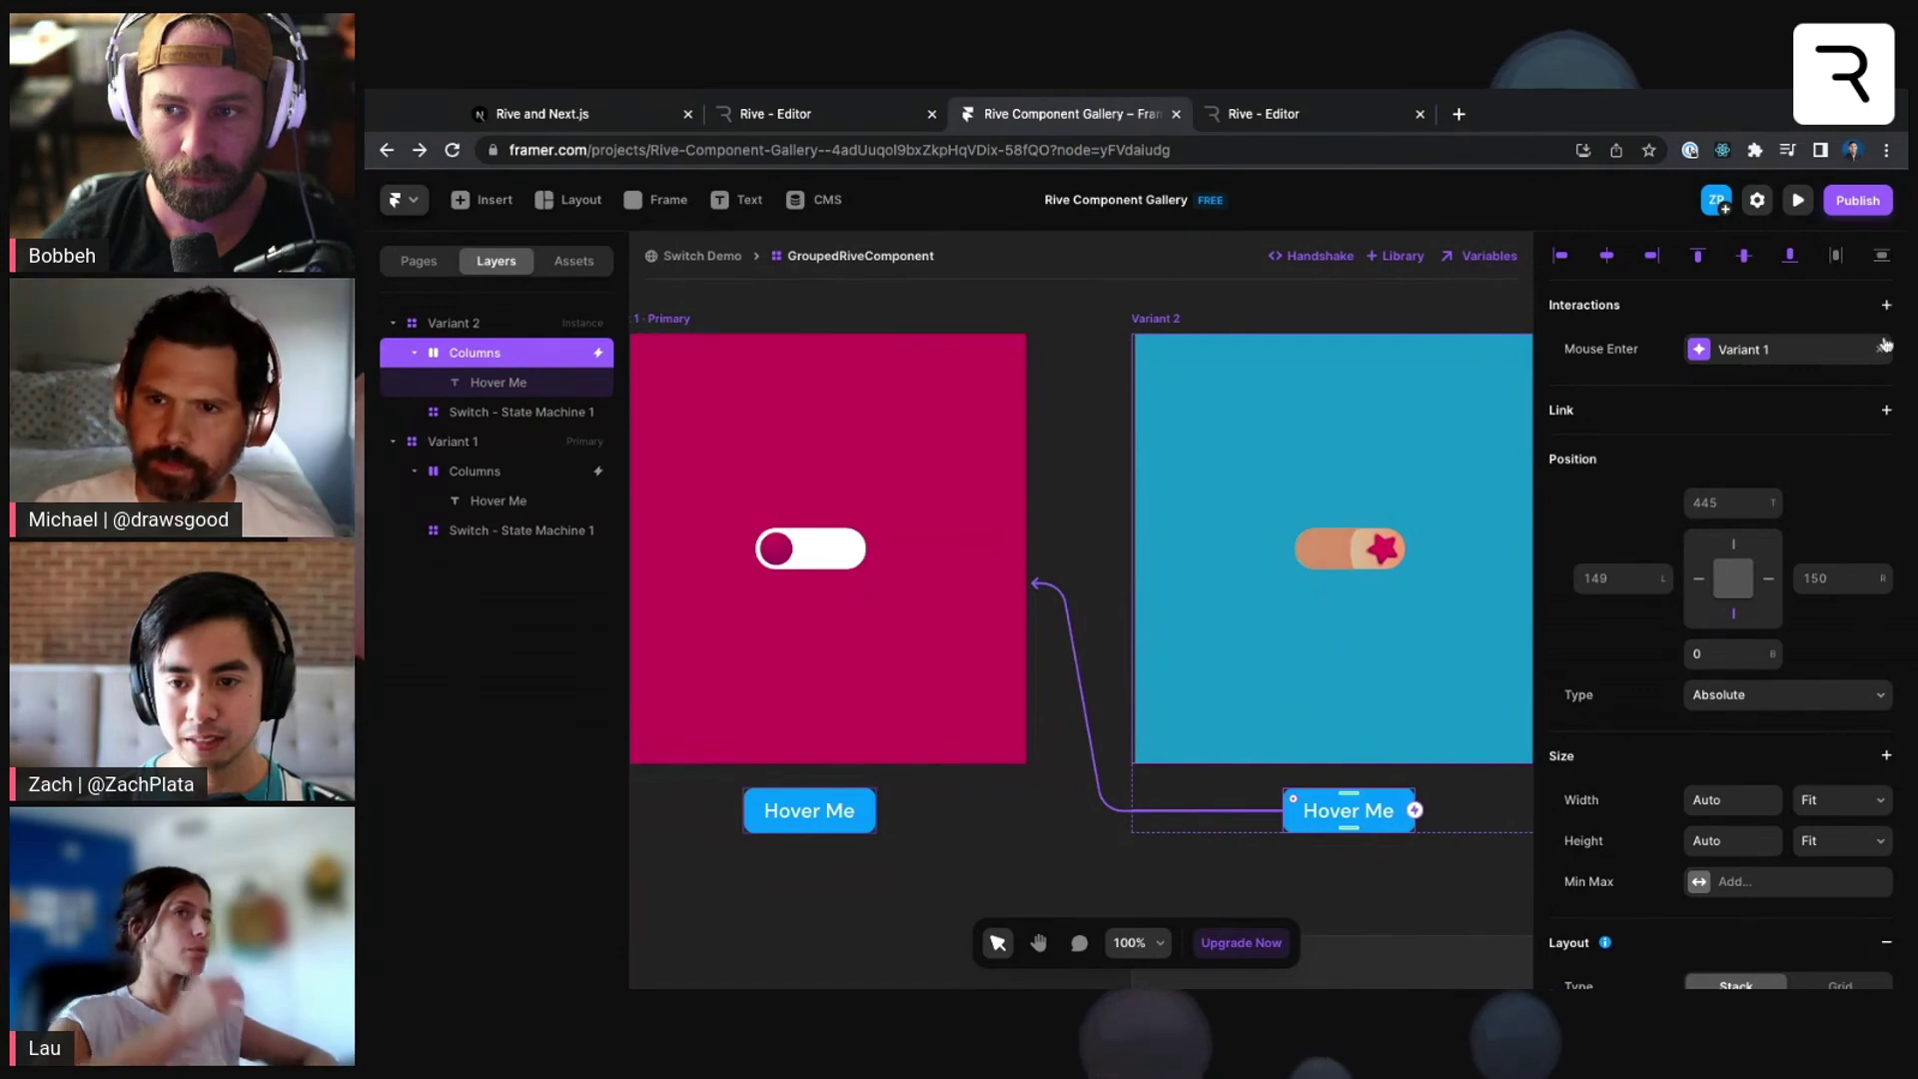
- Add a Mouse Leave transition to Variant 1, then preview the switch component
{"action": "left_click", "coordinate": [1885, 307]}
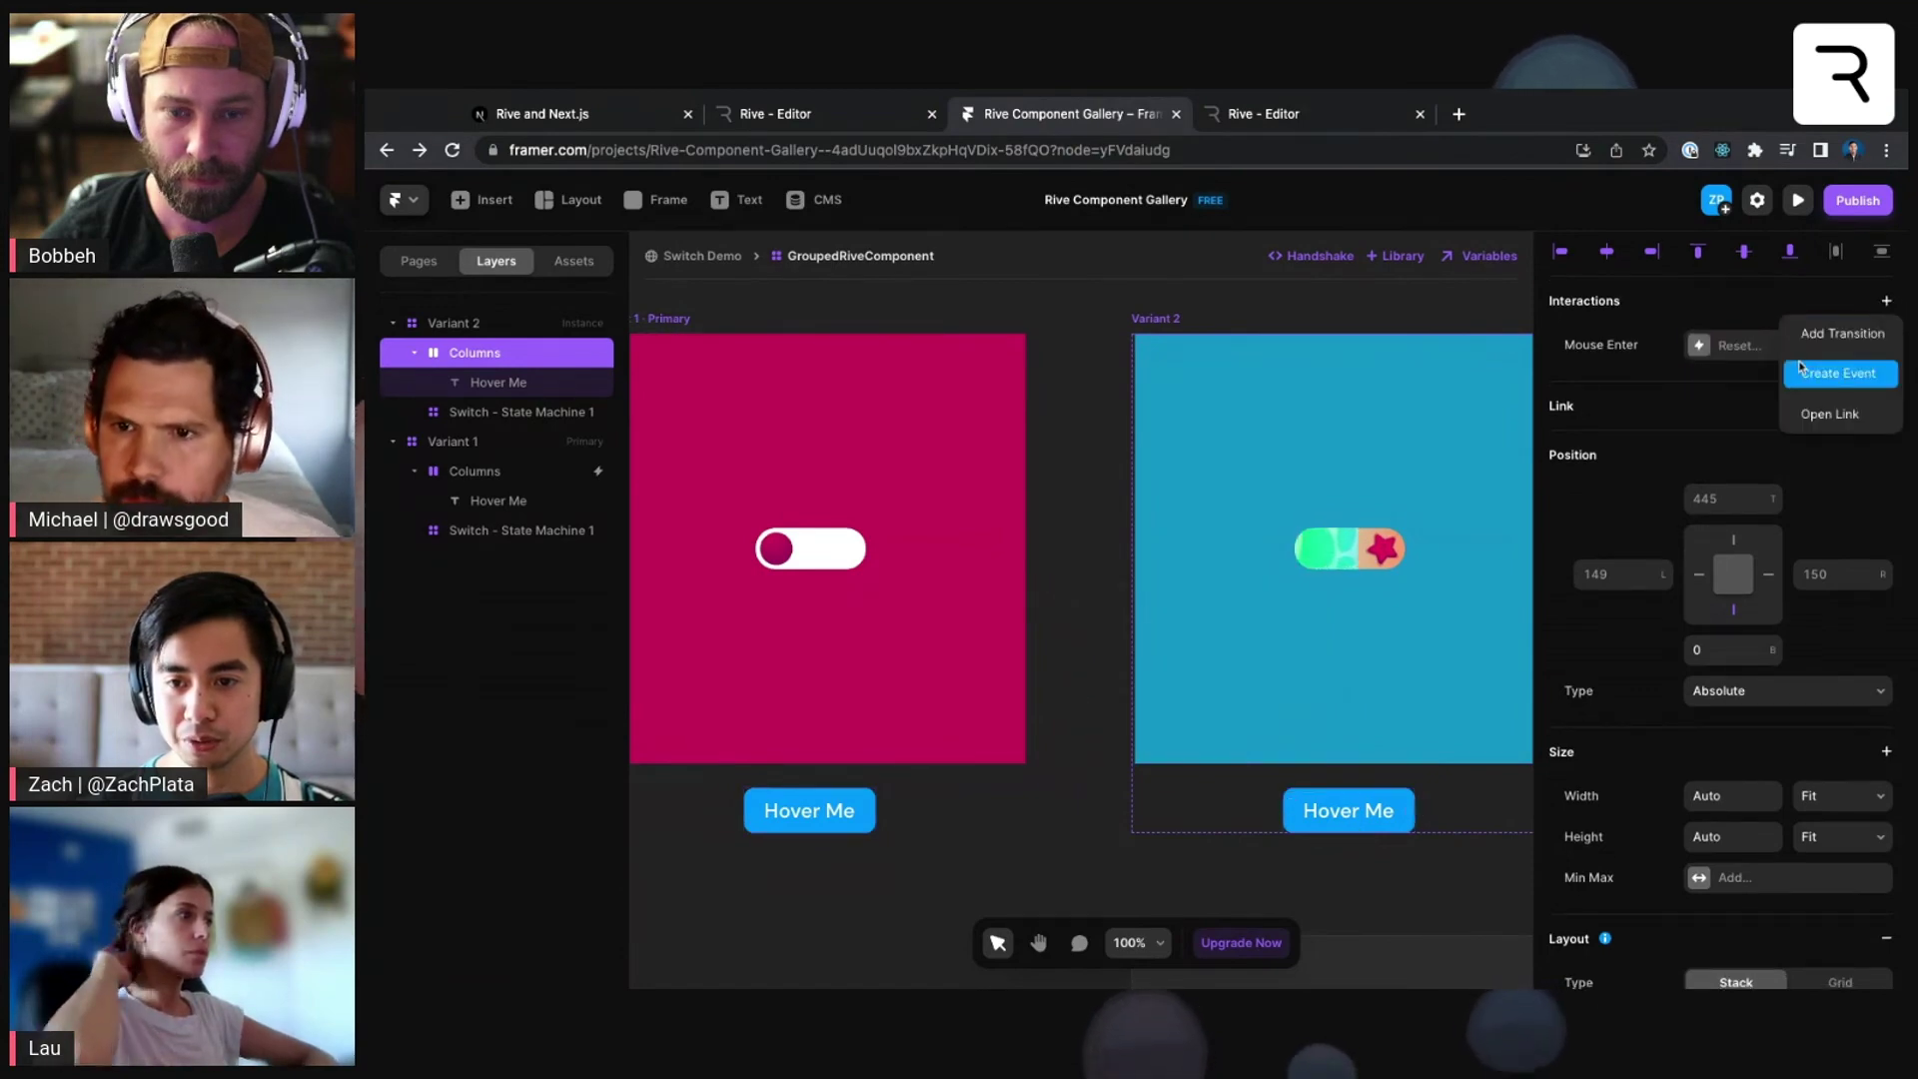
{"action": "left_click", "coordinate": [1840, 333]}
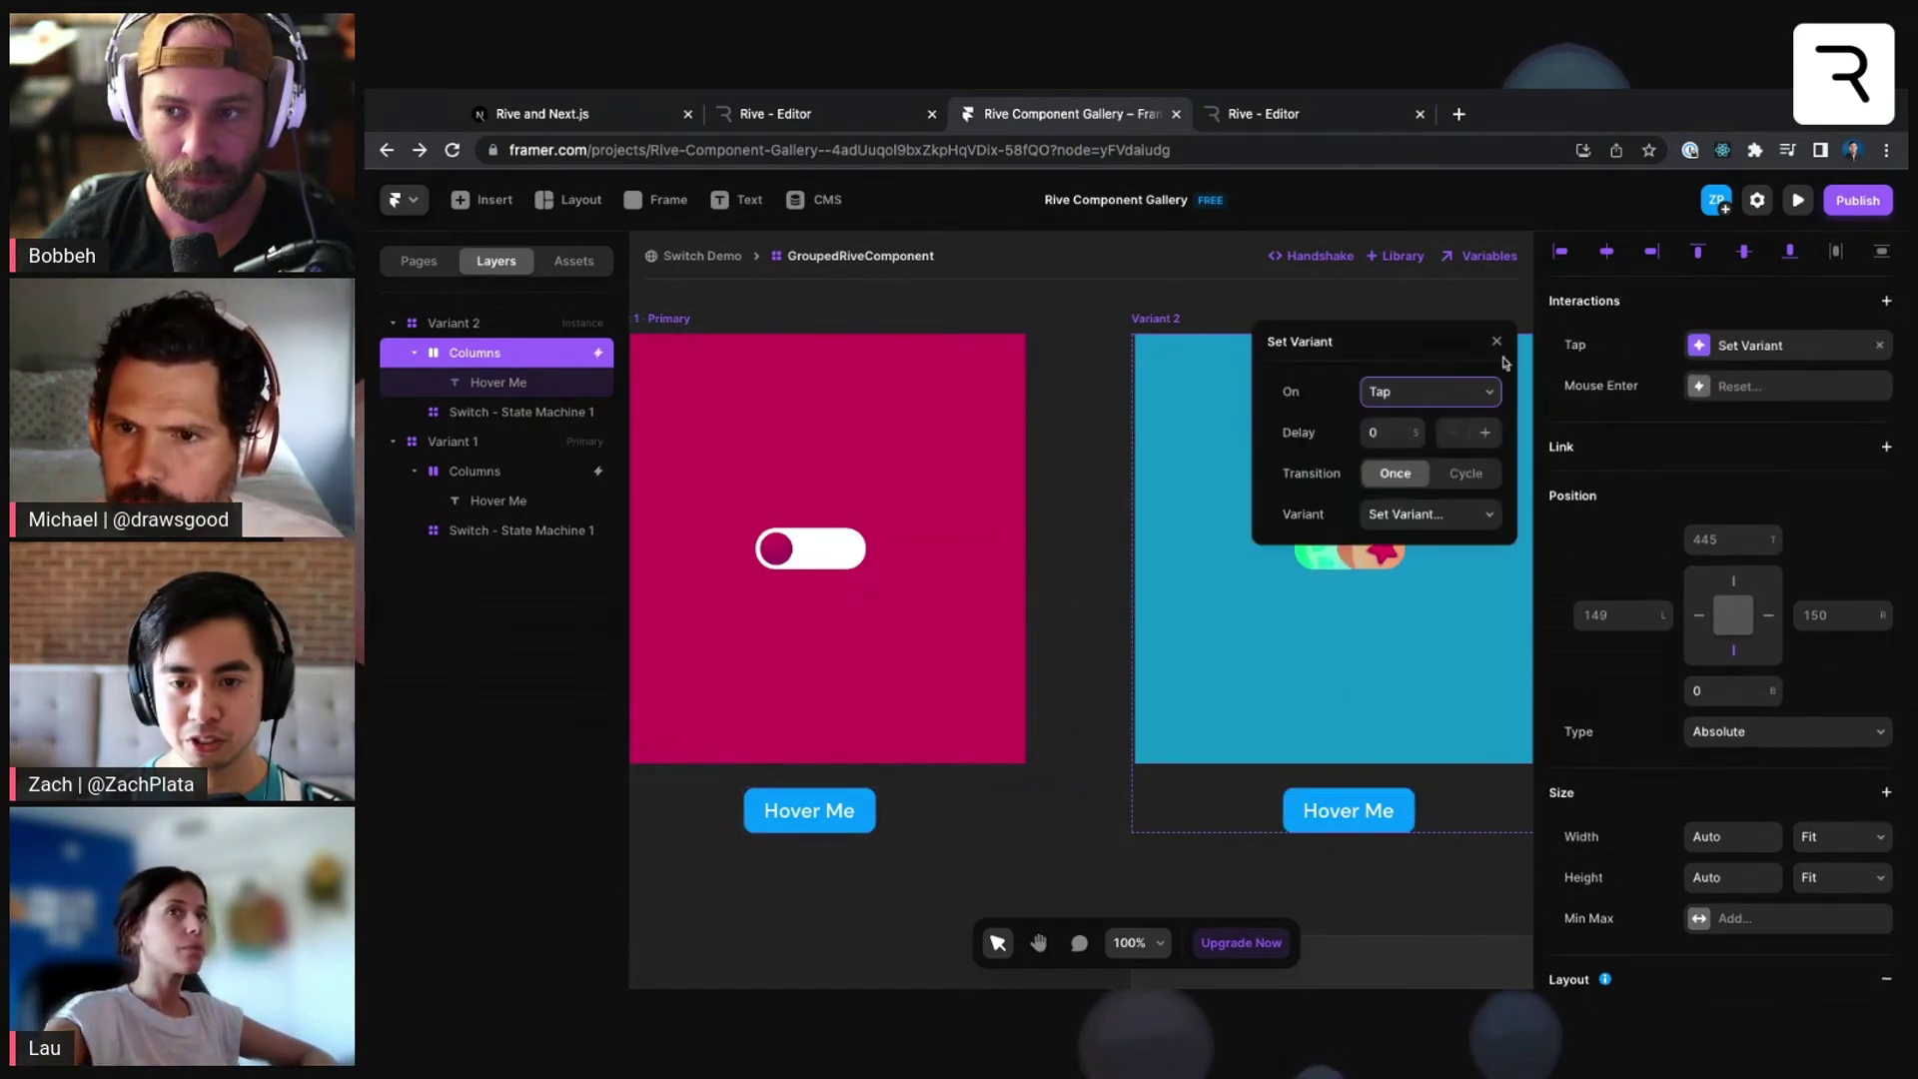
{"action": "left_click", "coordinate": [1466, 401]}
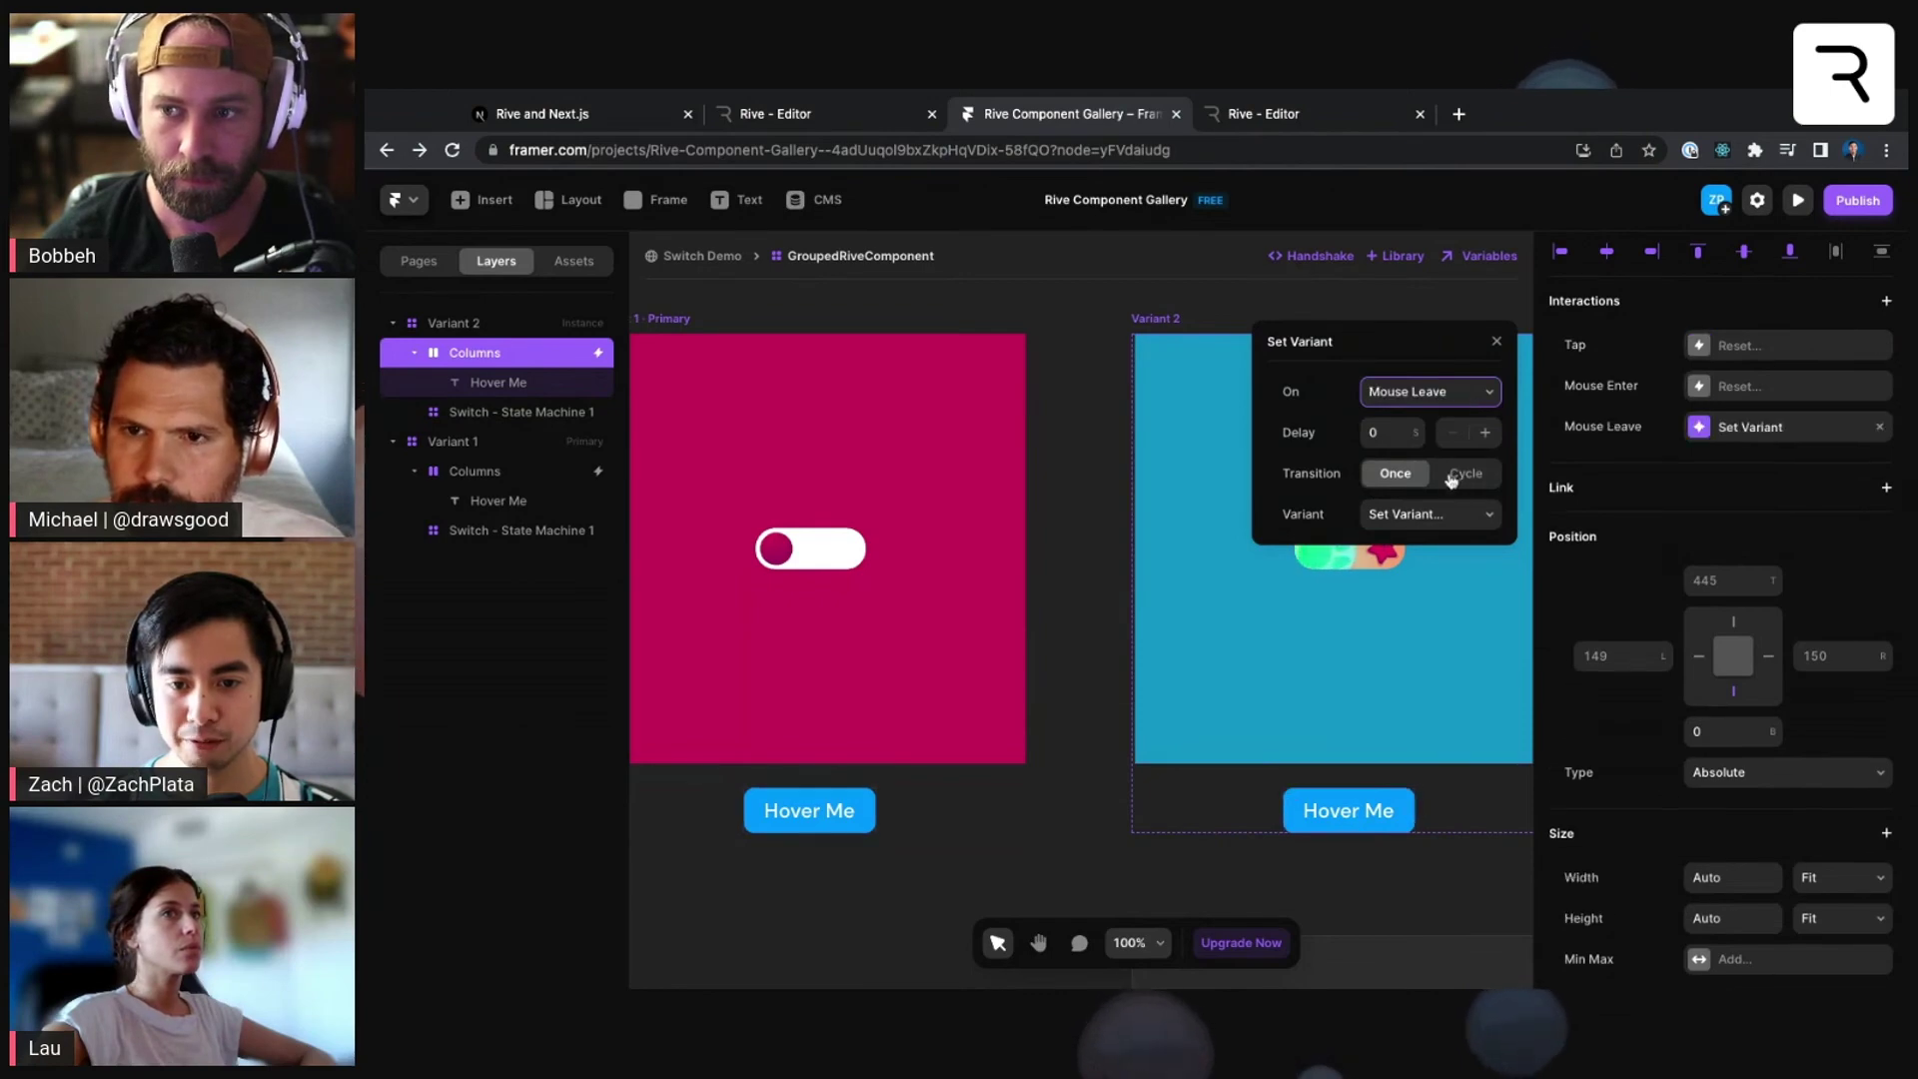
{"action": "left_click", "coordinate": [1439, 518]}
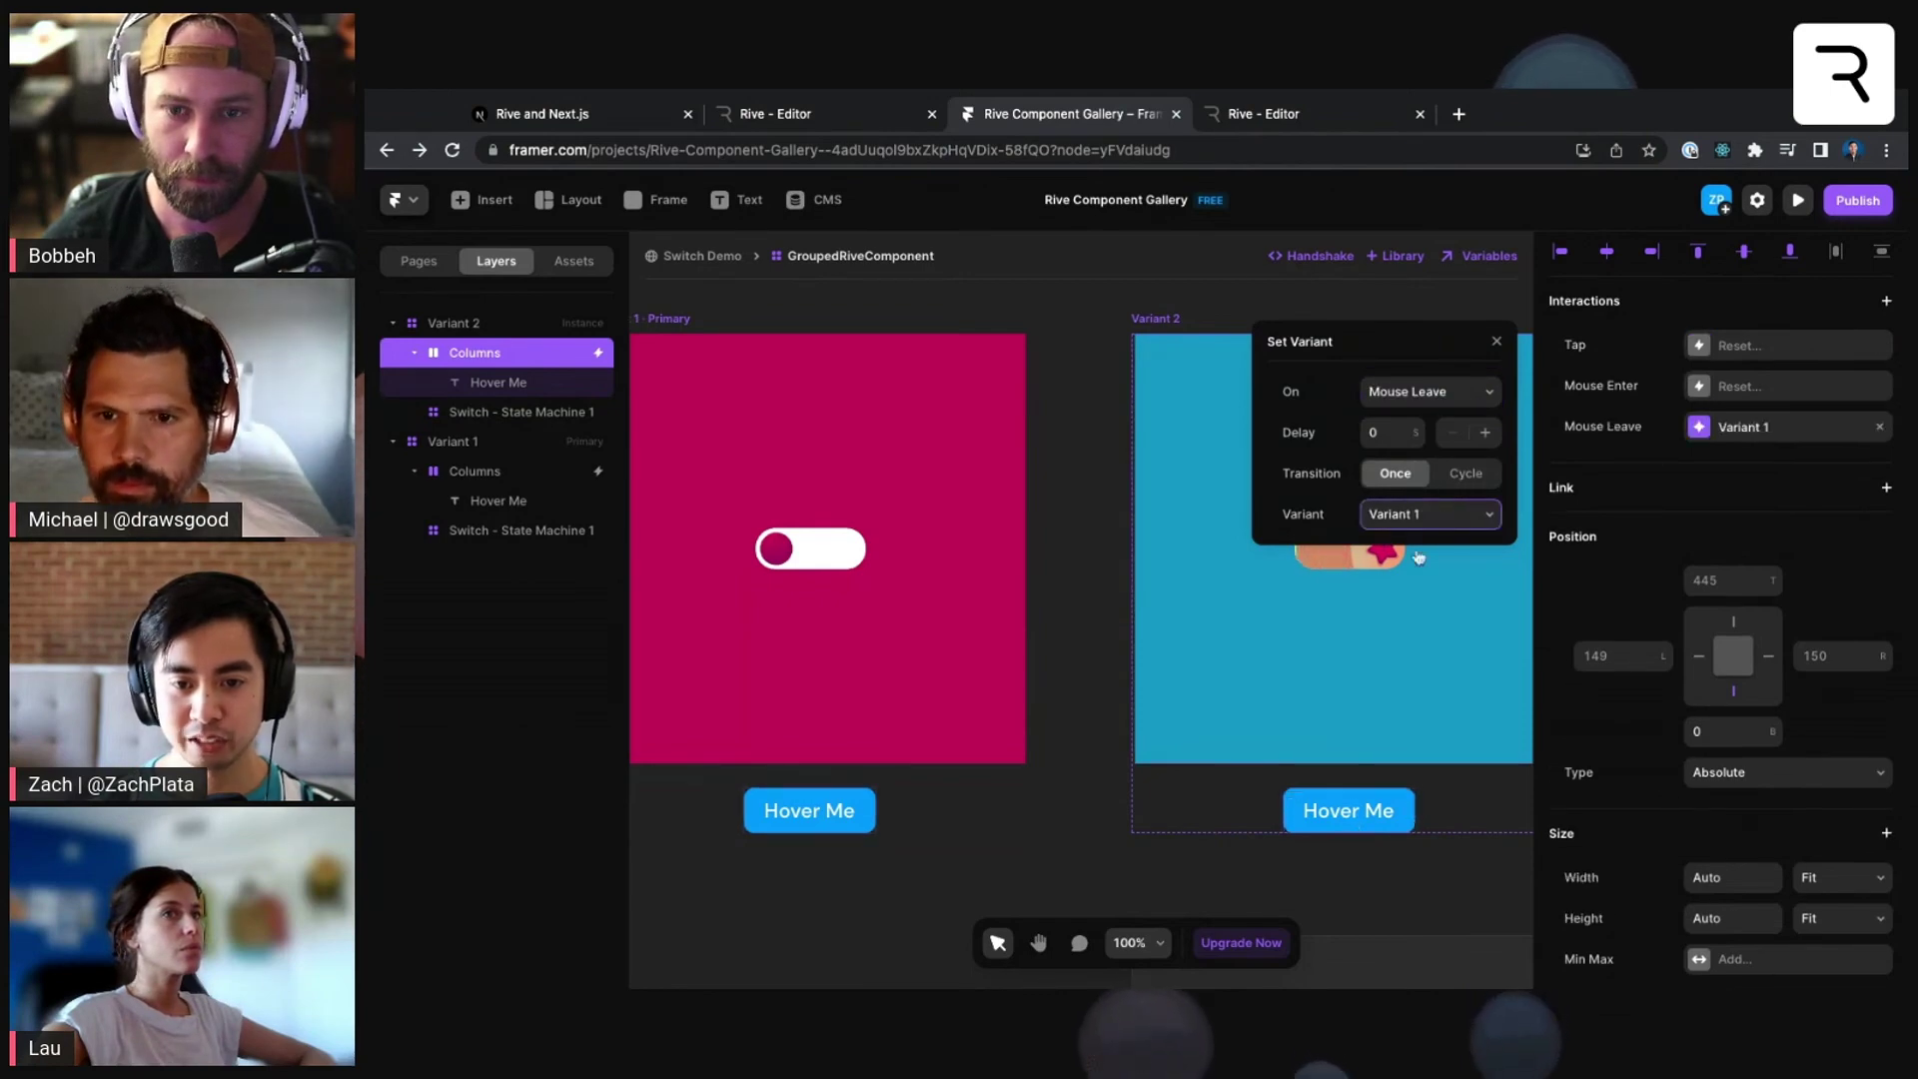
{"action": "left_click", "coordinate": [1052, 841]}
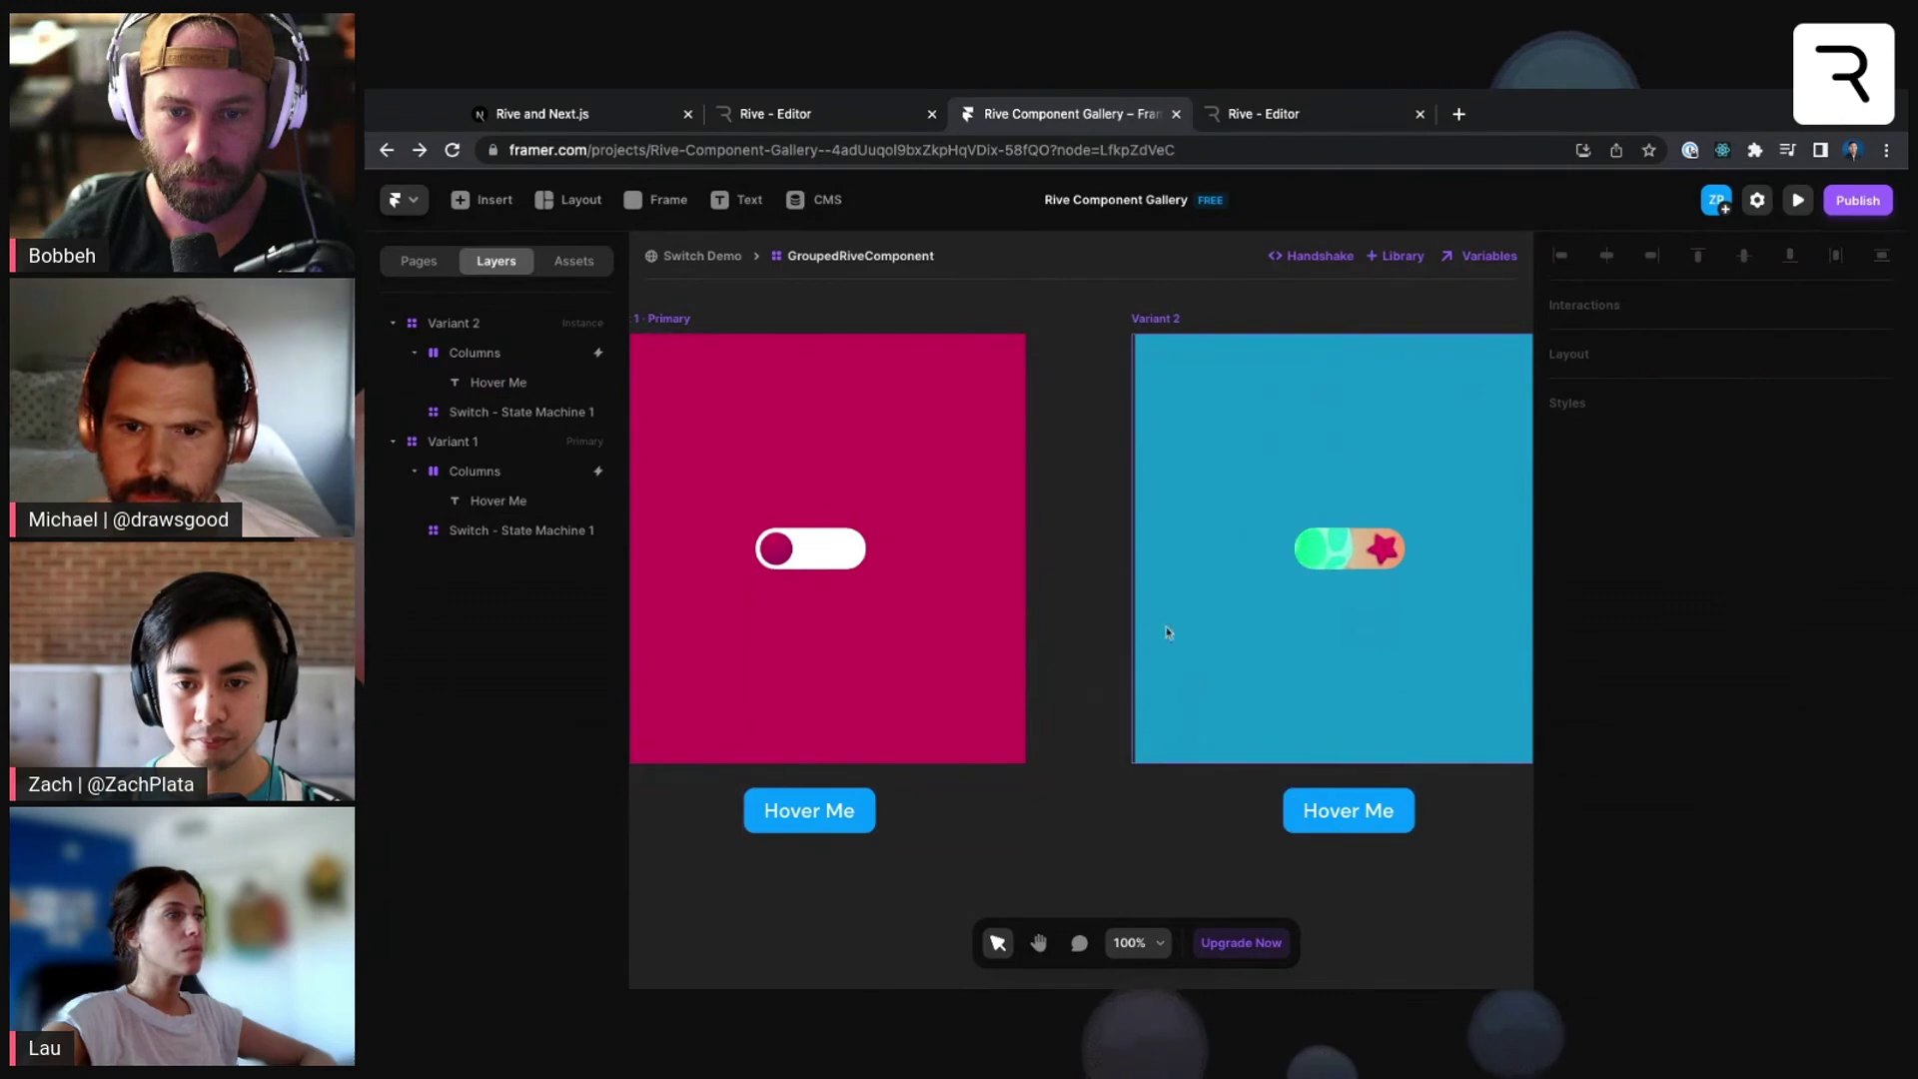
{"action": "left_click", "coordinate": [939, 550]}
{"action": "left_click", "coordinate": [1795, 201]}
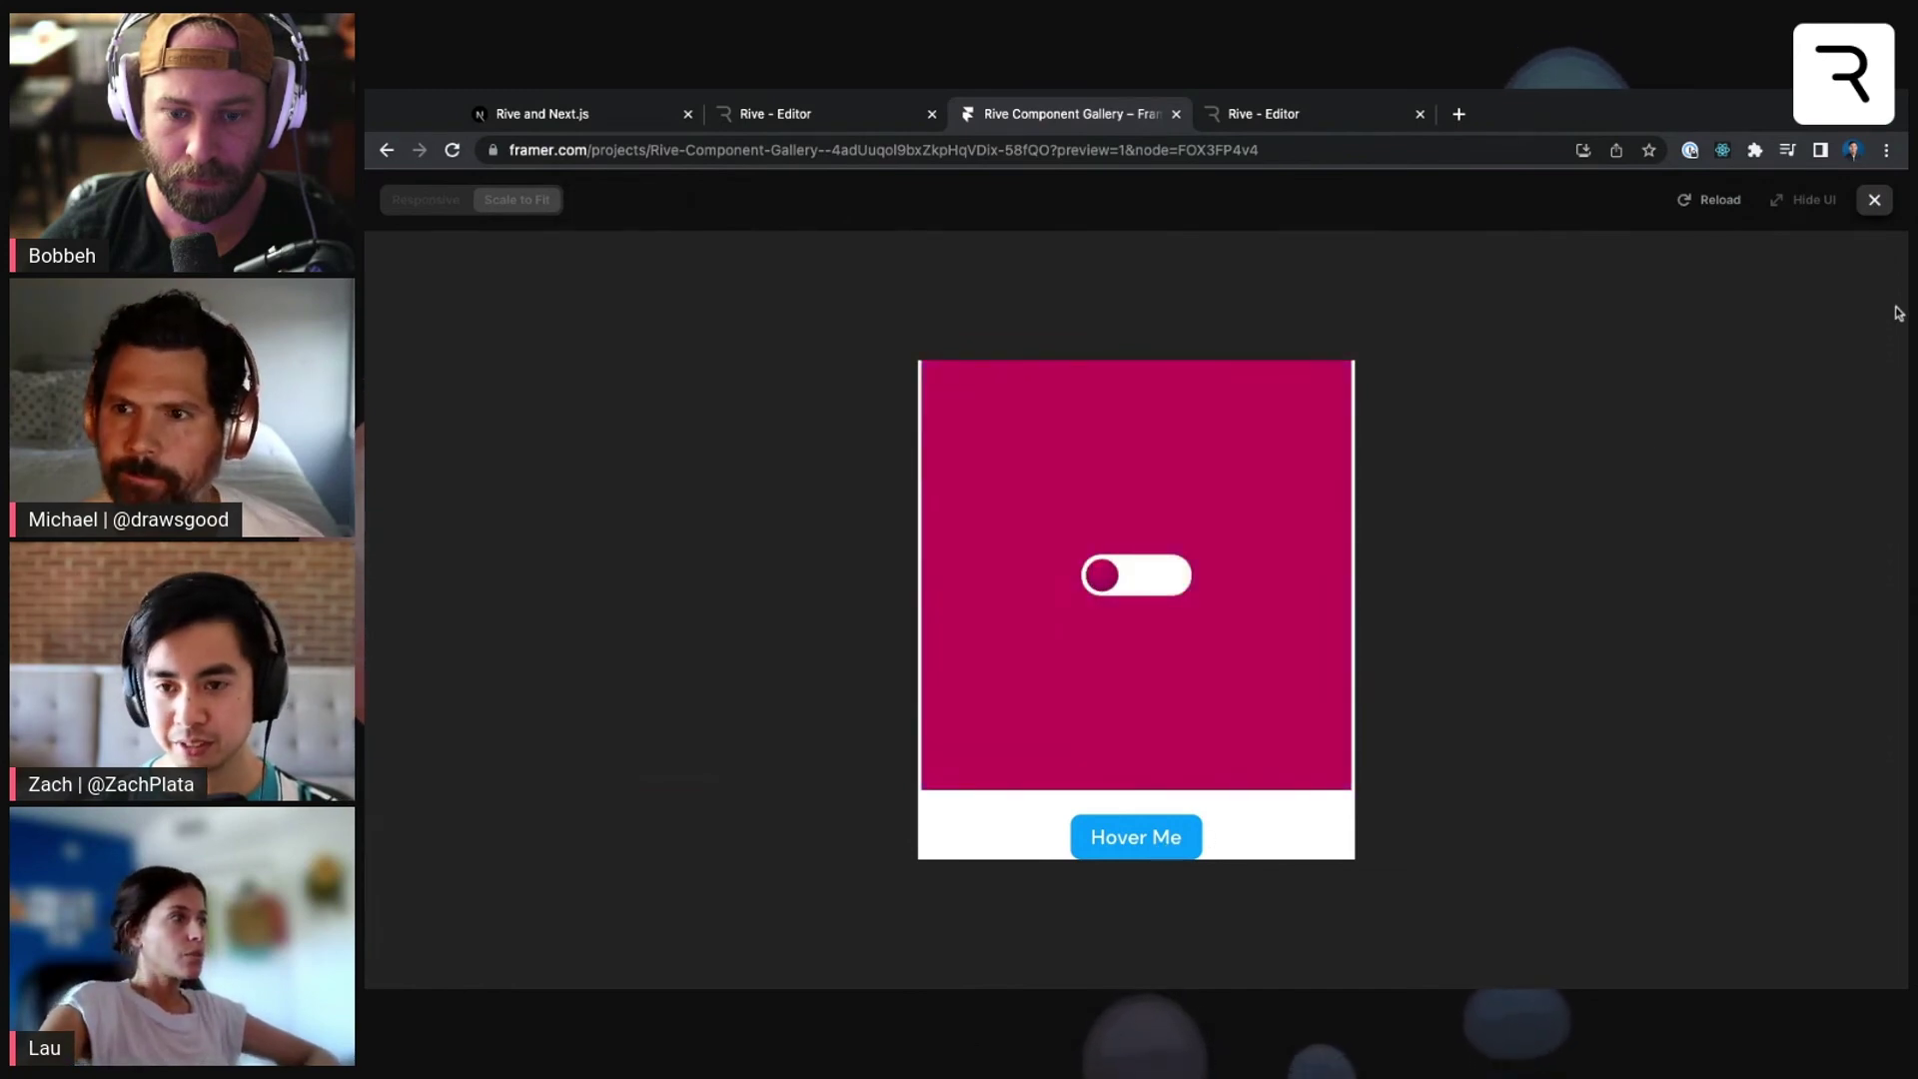
- Leave the component preview and preview the Switch Demo page instead
{"action": "left_click", "coordinate": [1873, 199]}
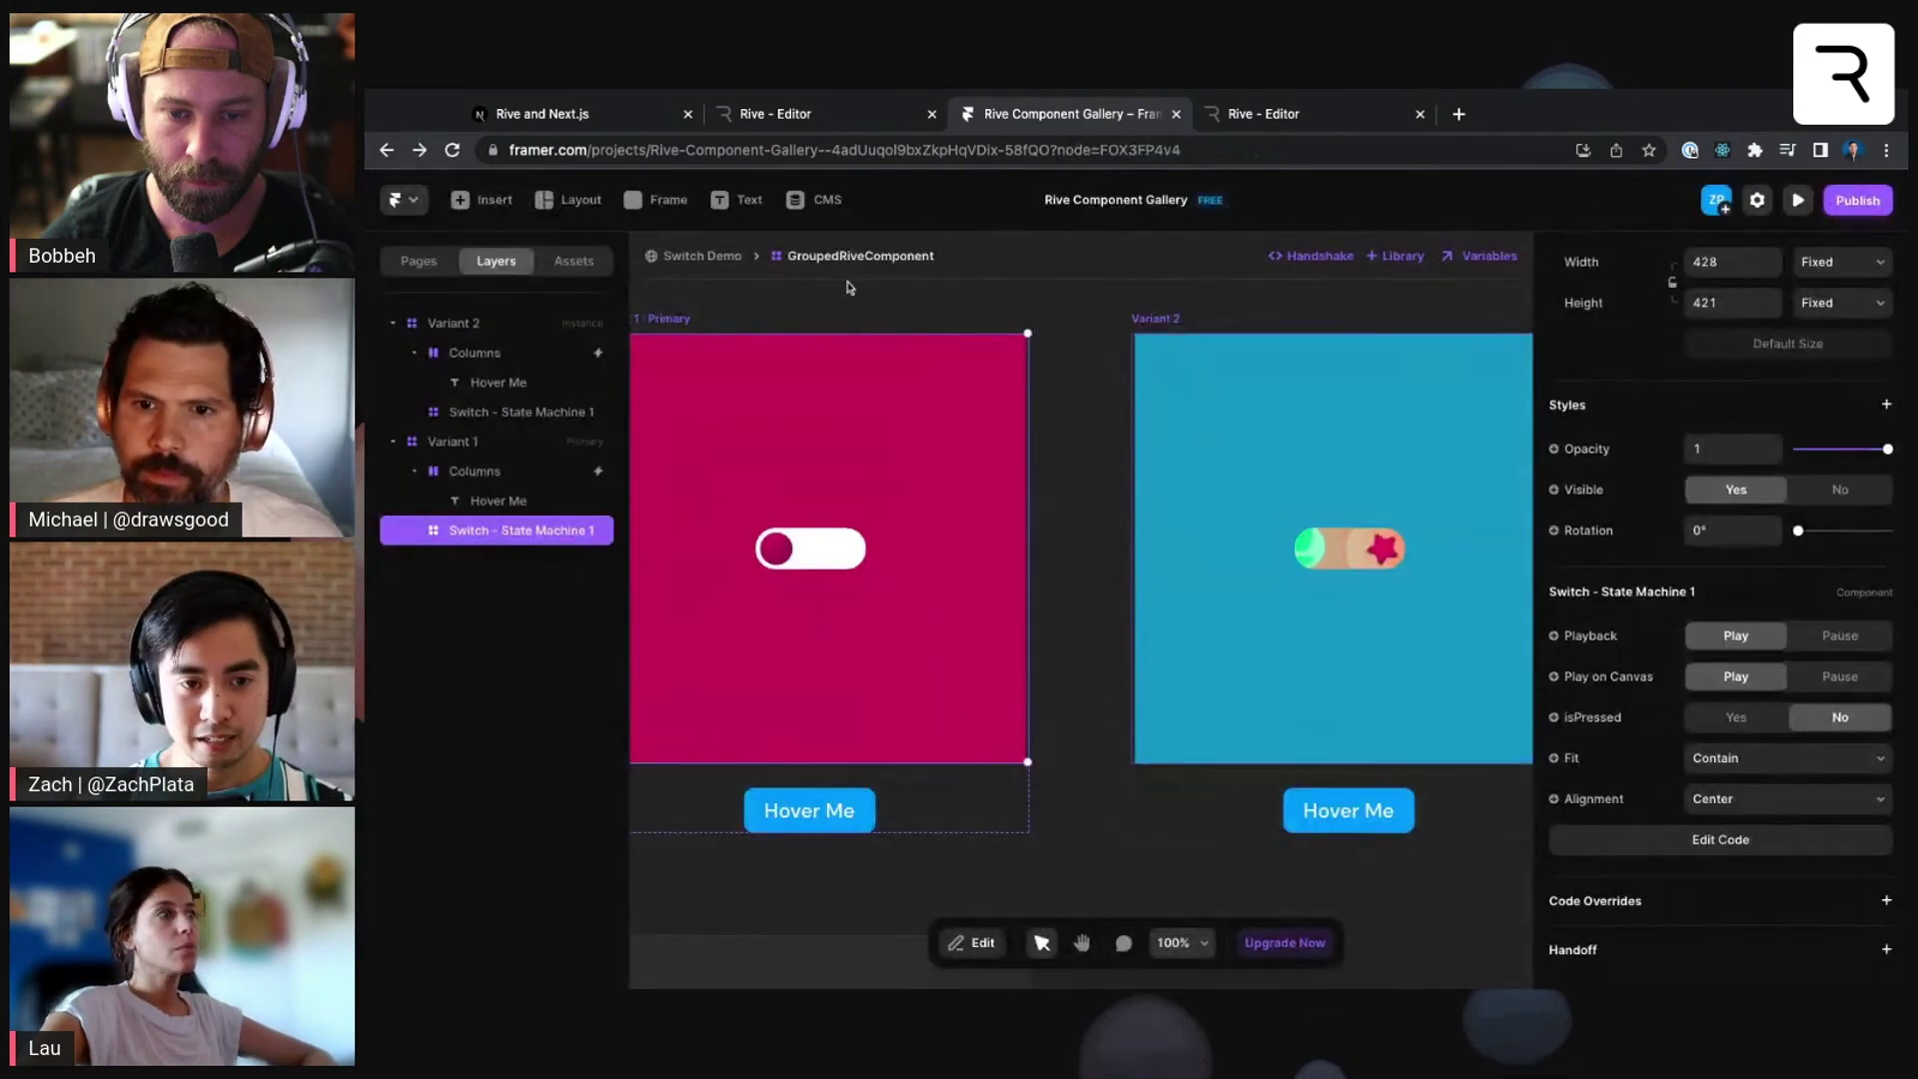
{"action": "left_click", "coordinate": [685, 257]}
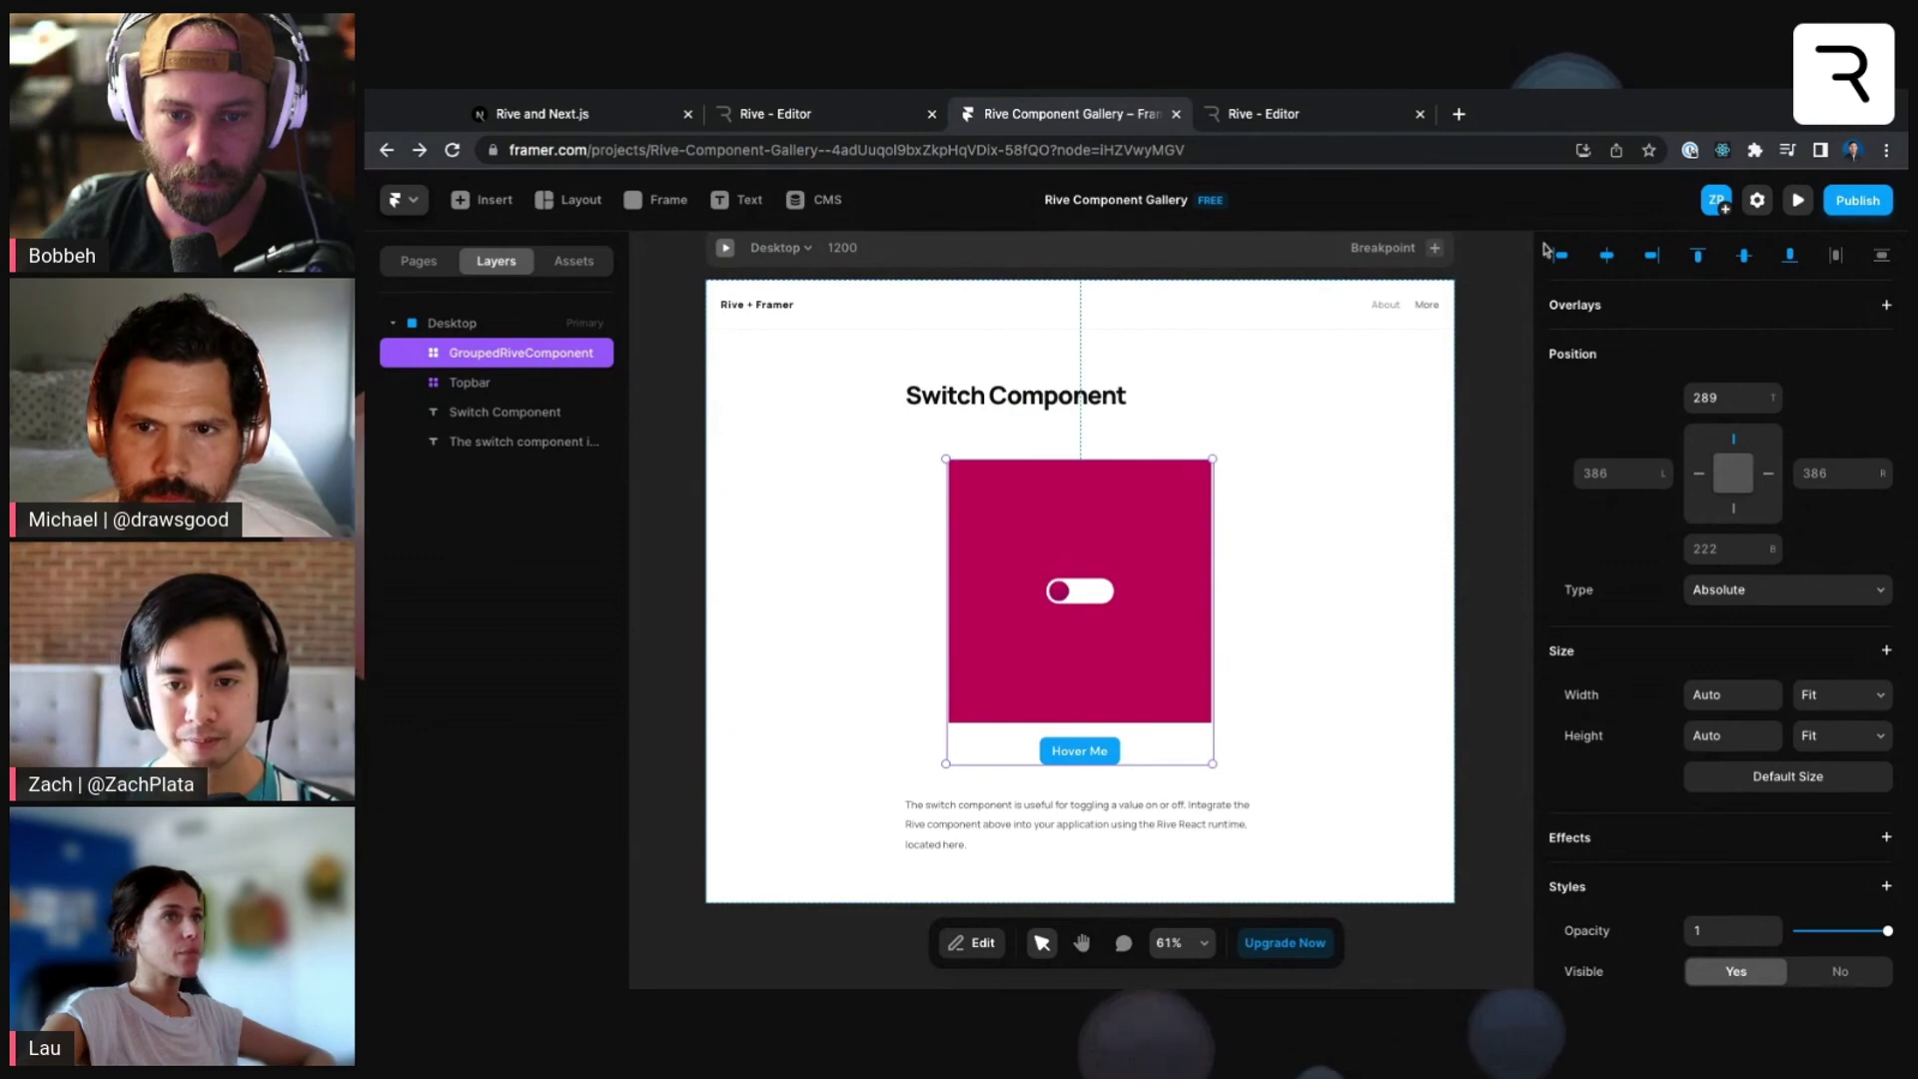
{"action": "left_click", "coordinate": [1812, 200]}
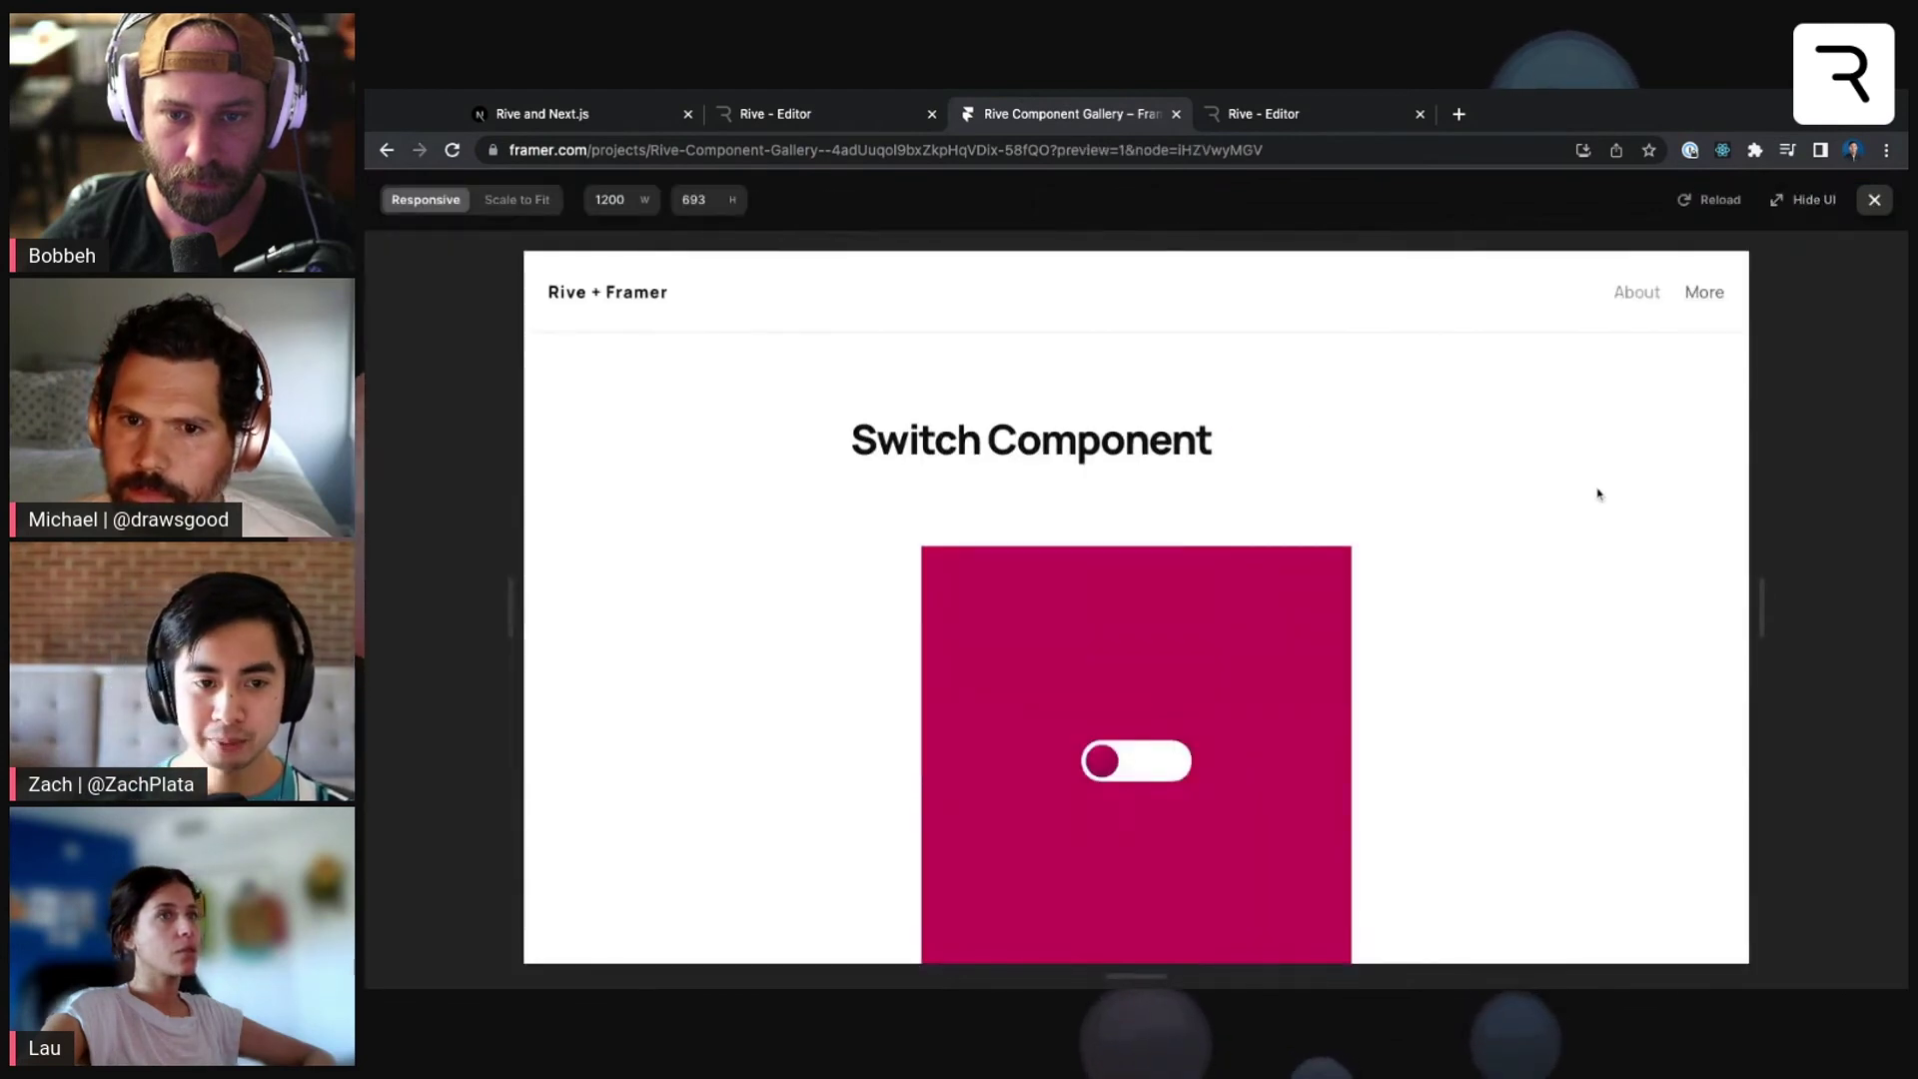
- Check the Hover Me toggle in the page preview, then close the preview
{"action": "scroll", "coordinate": [1596, 492], "scroll_direction": "down", "scroll_amount": 2}
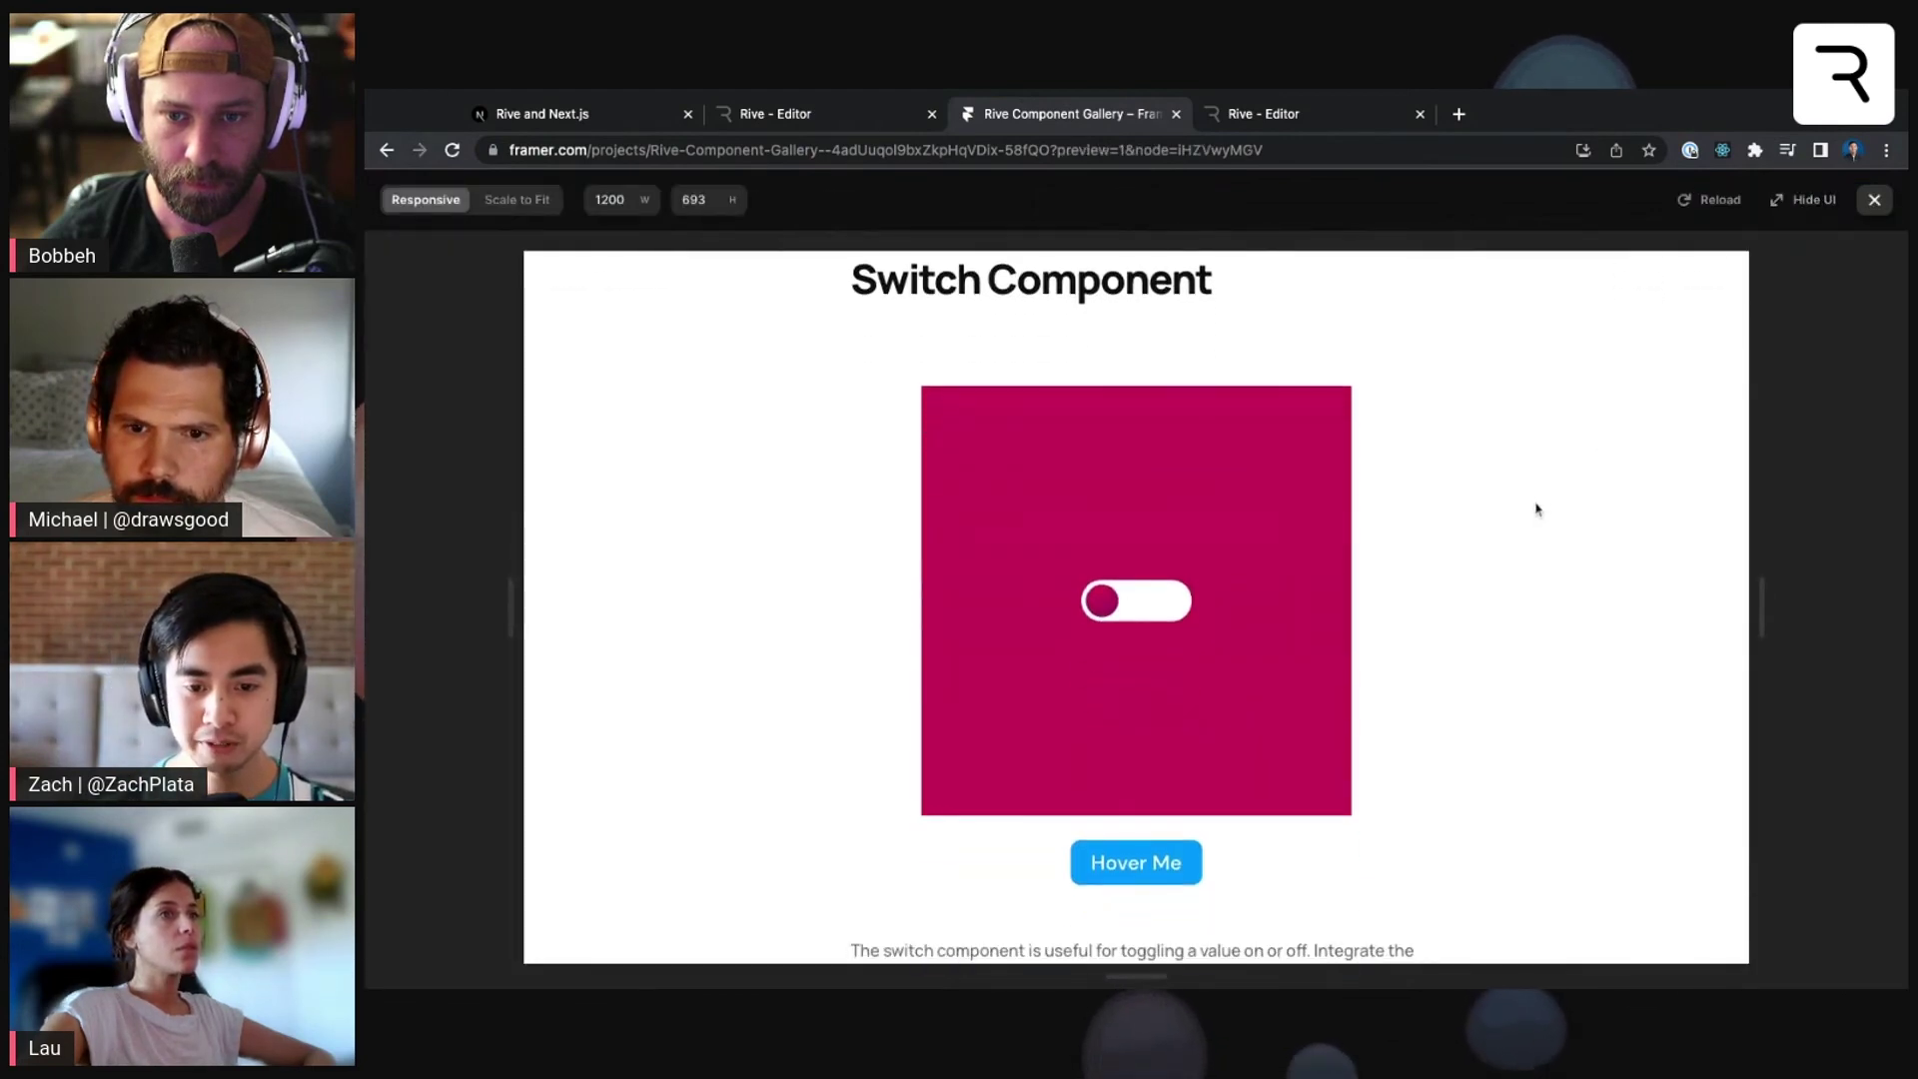
{"action": "scroll", "coordinate": [1536, 509], "scroll_direction": "down", "scroll_amount": 3}
{"action": "scroll", "coordinate": [1478, 544], "scroll_direction": "up", "scroll_amount": 2}
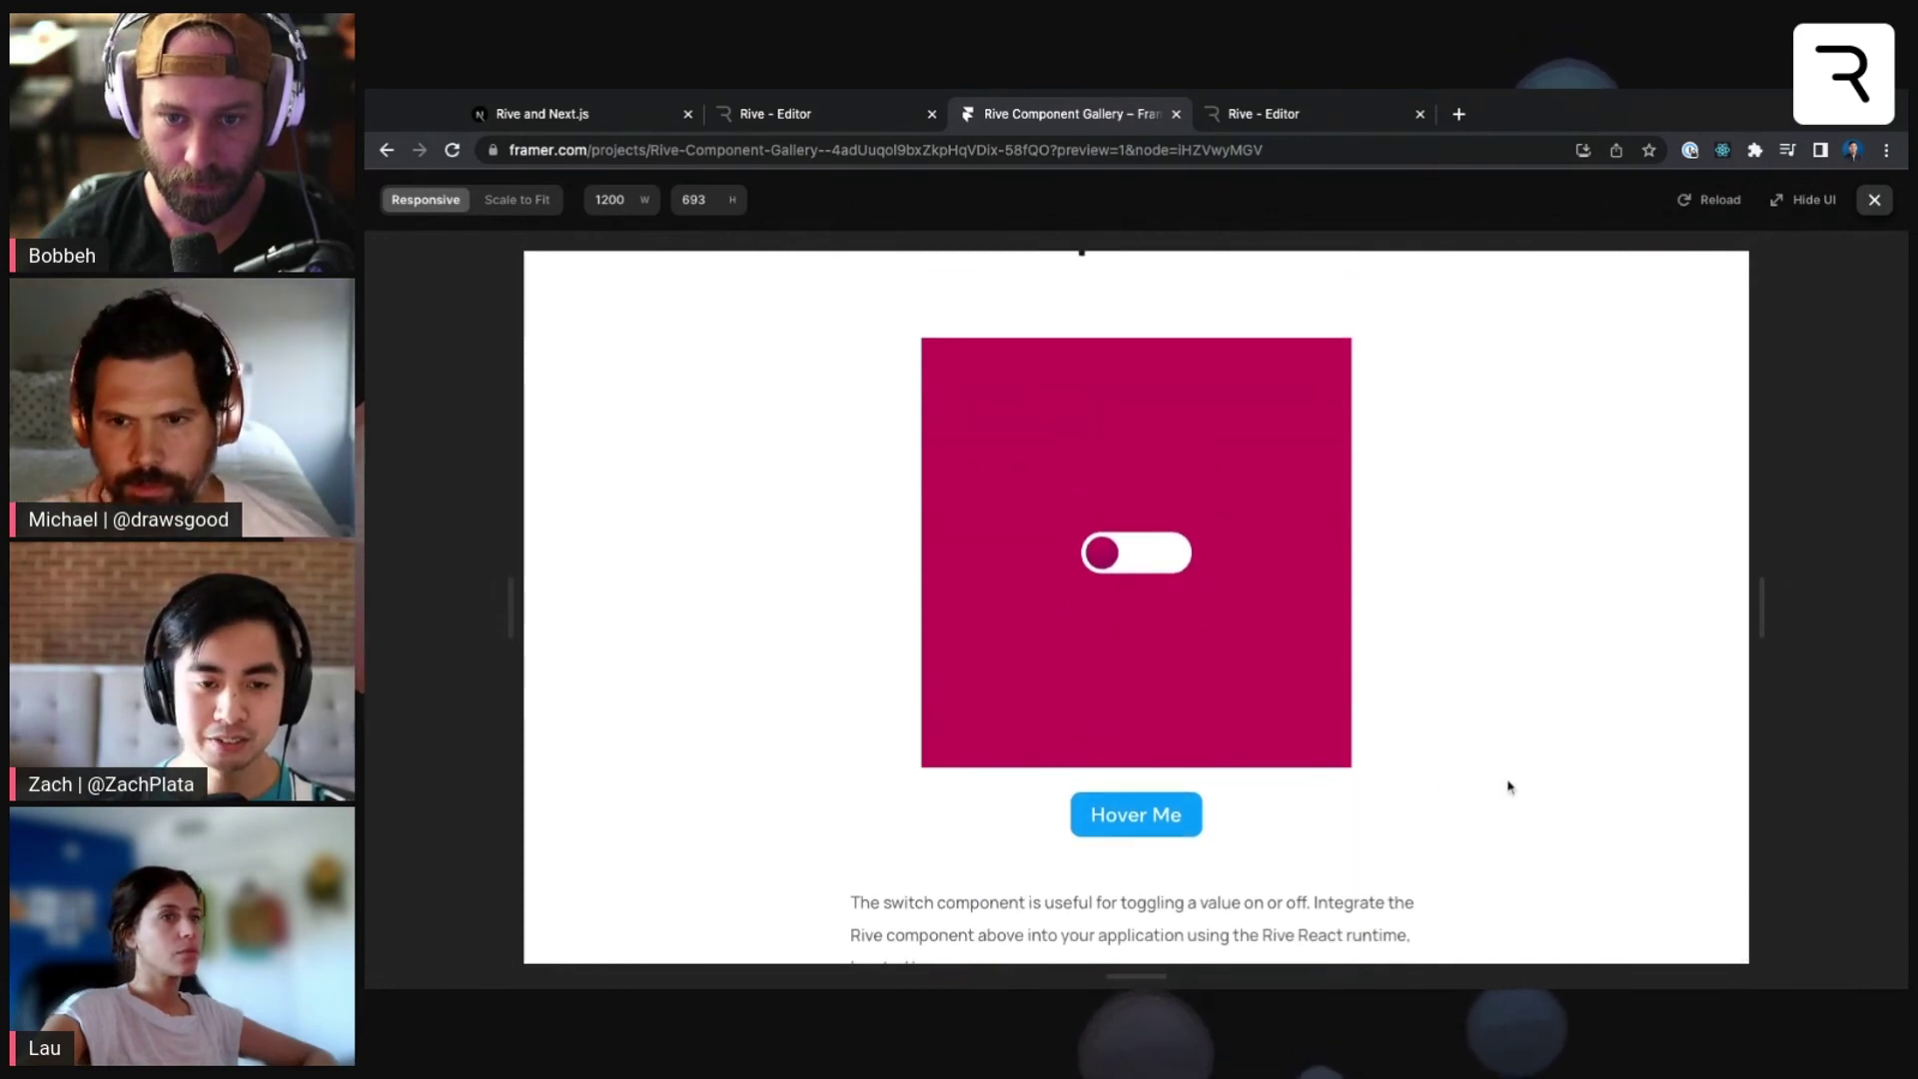
{"action": "mouse_move", "coordinate": [1194, 829]}
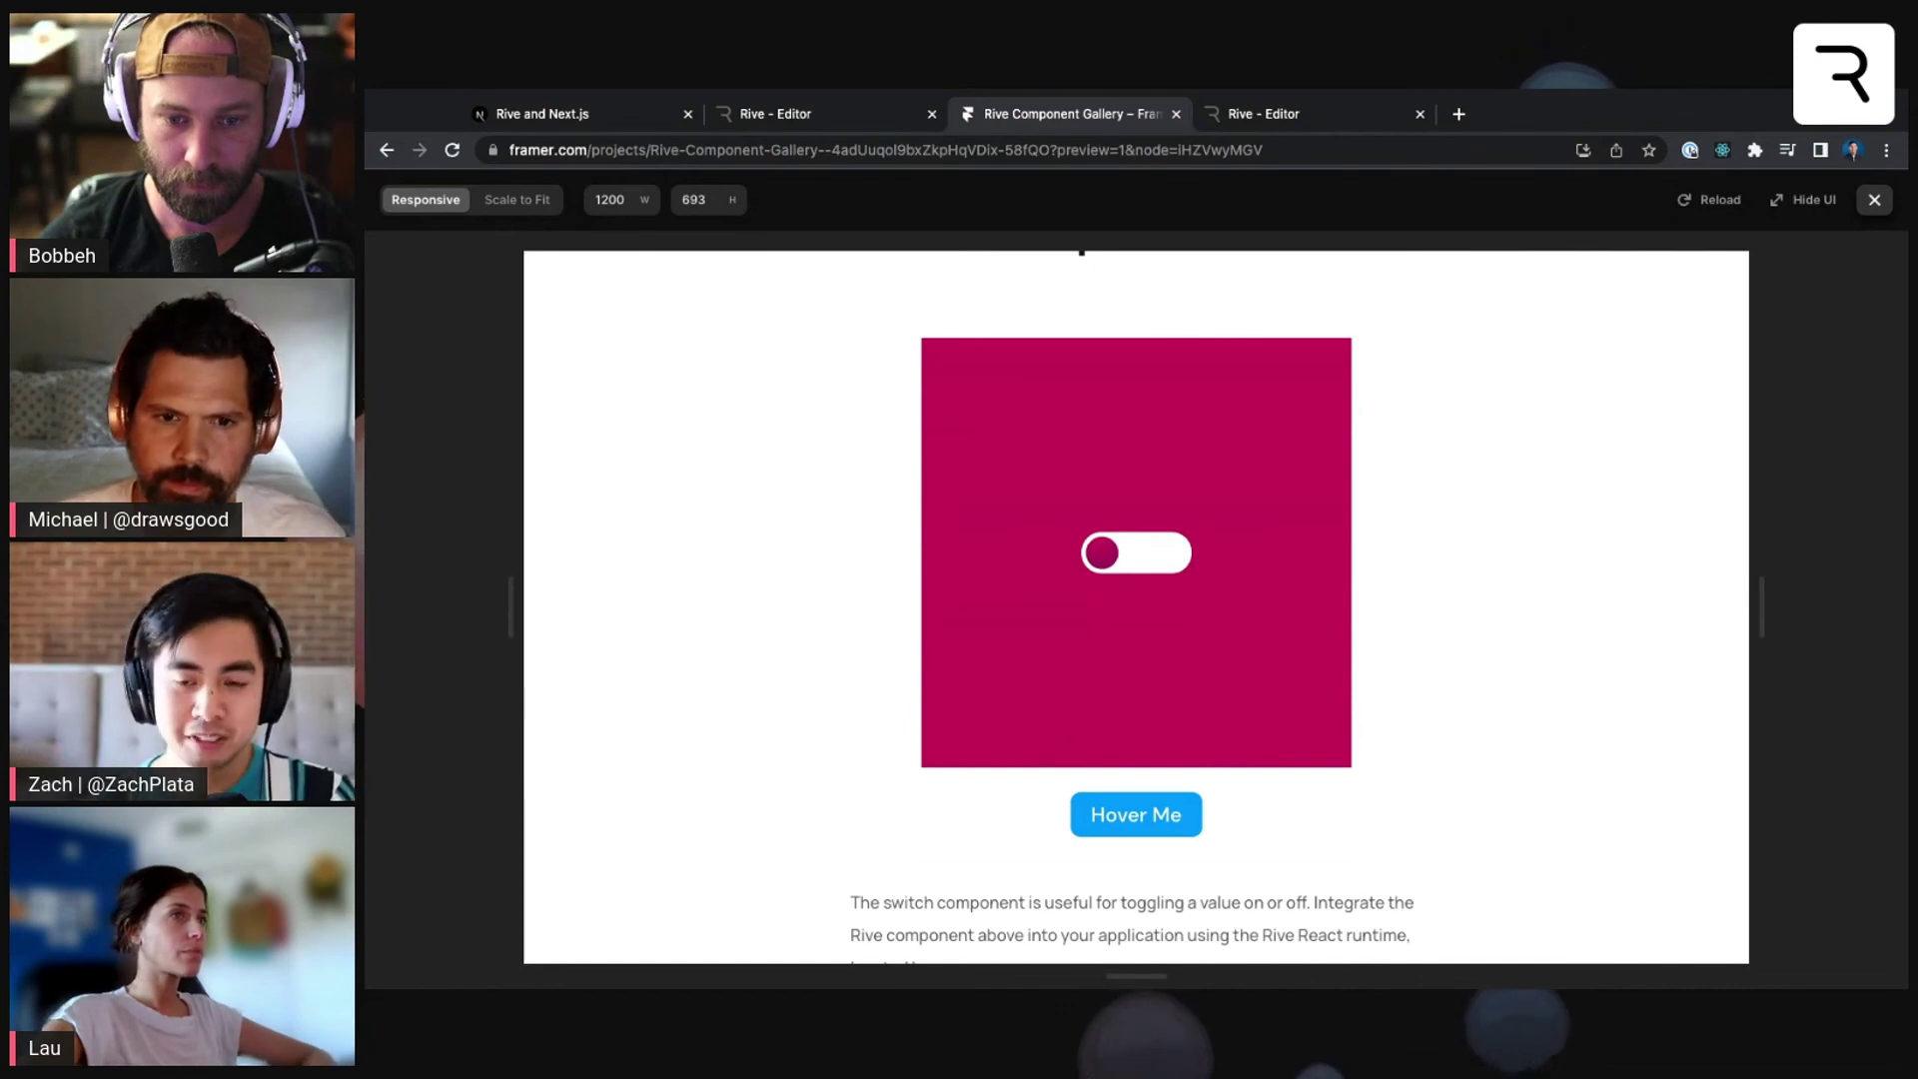
{"action": "scroll", "coordinate": [1135, 606], "scroll_direction": "up", "scroll_amount": 2}
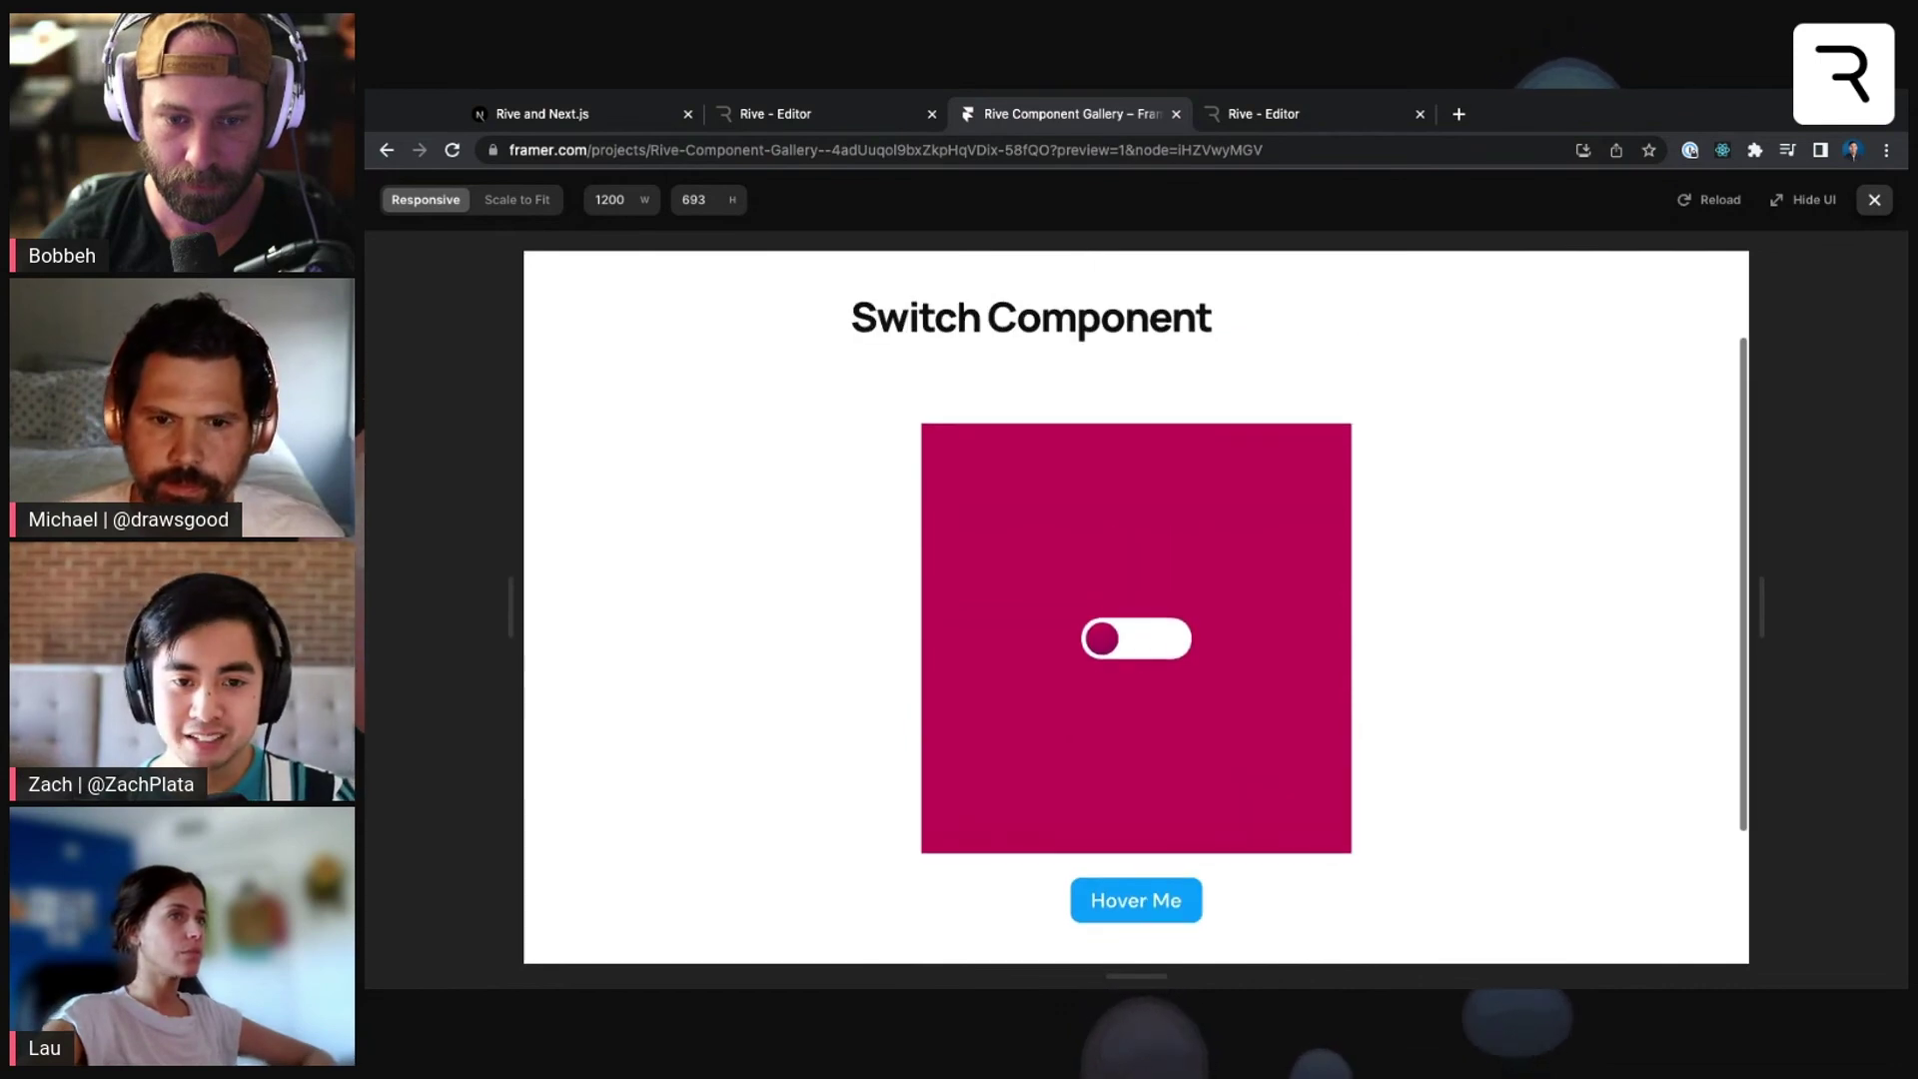
{"action": "left_click", "coordinate": [1873, 200]}
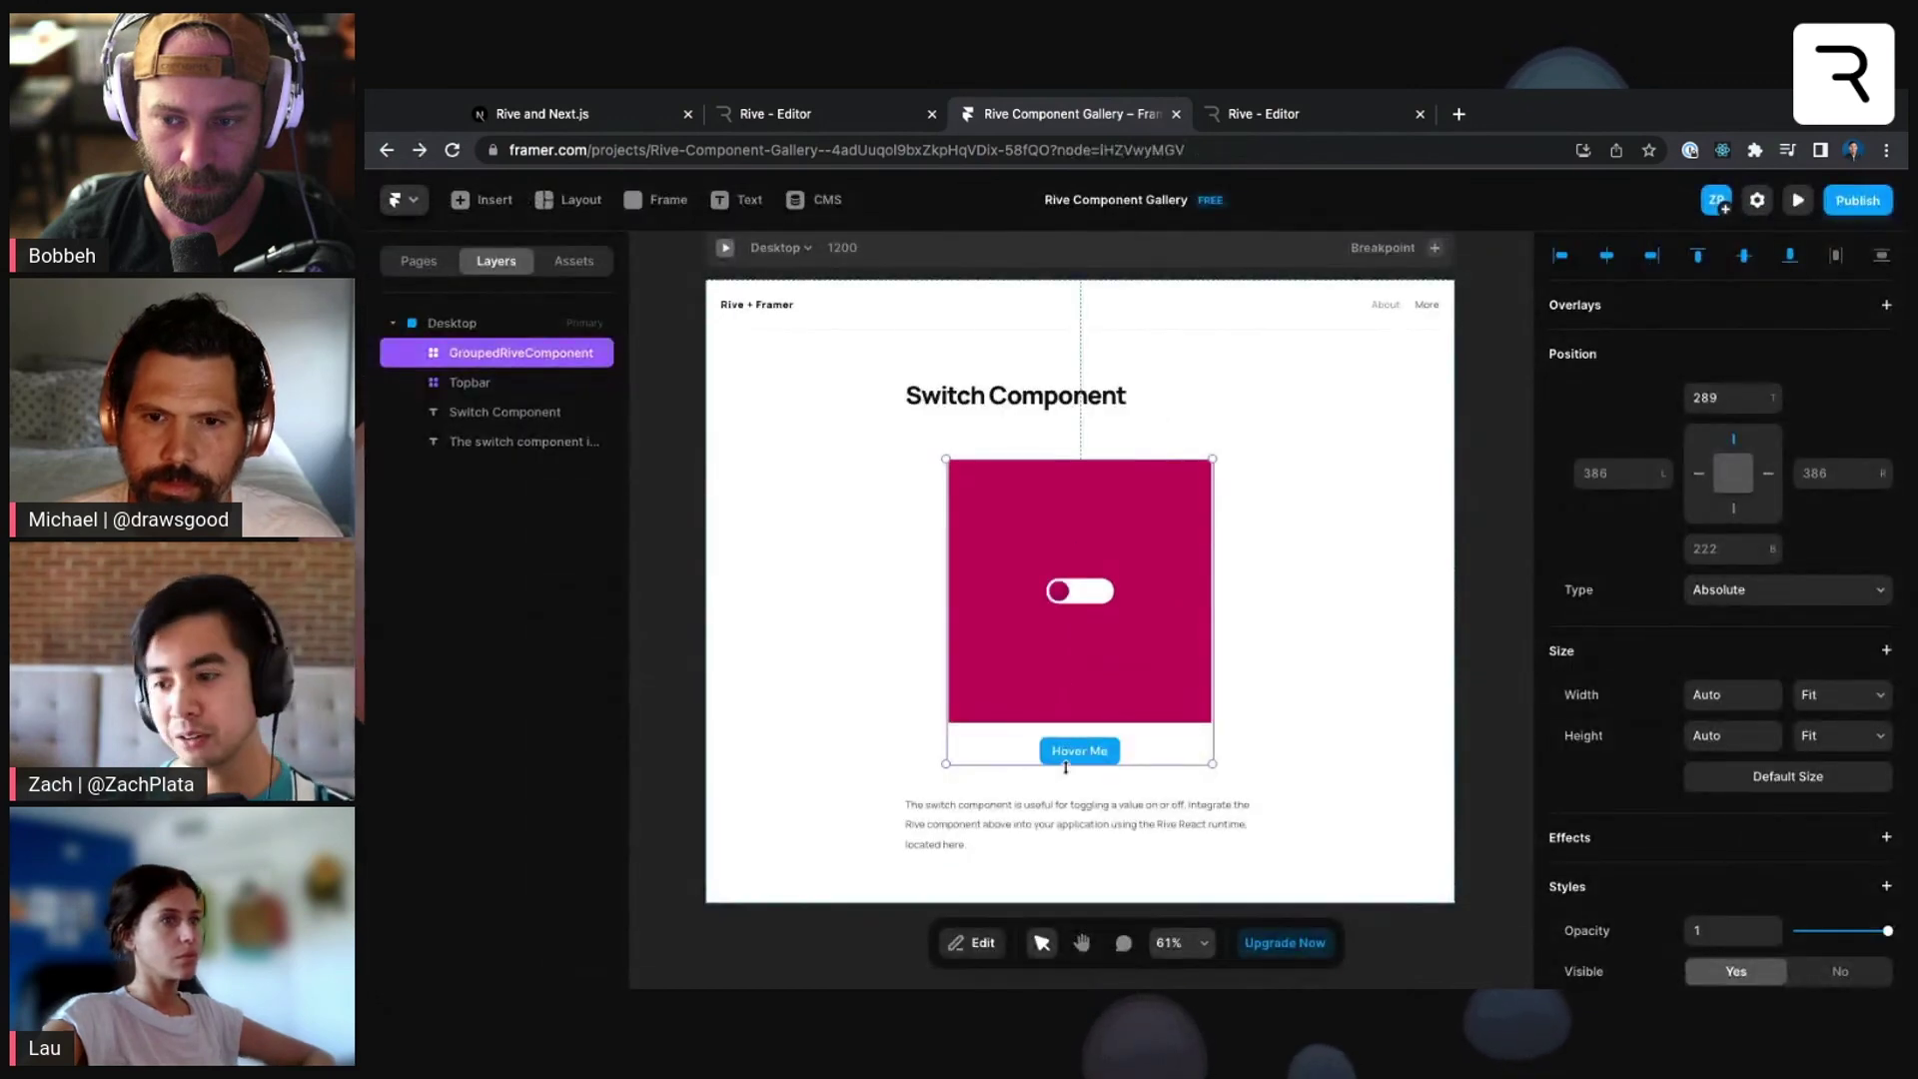